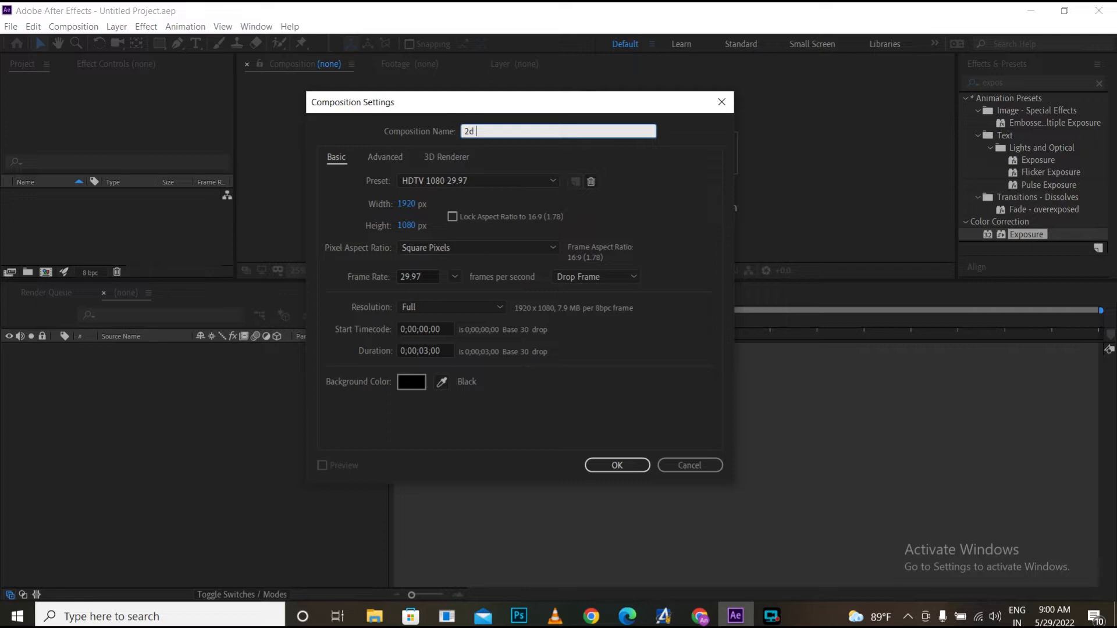
# - Name the new composition 2d to 3d and create it with the current settings
pyautogui.write('3d')
pyautogui.click(630, 463)
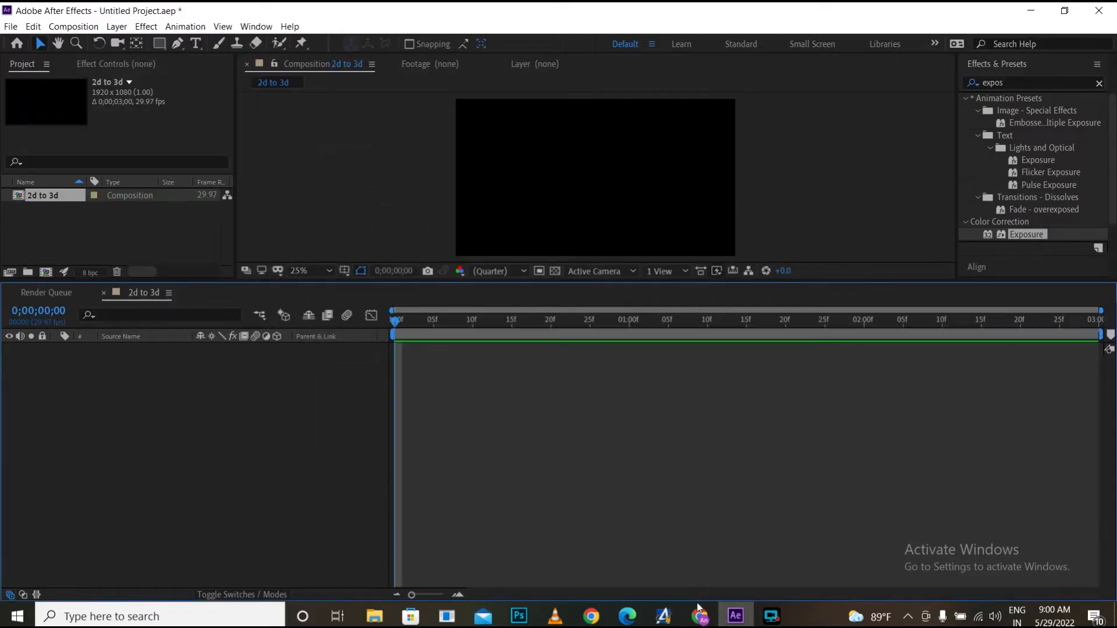
# - Import the downloaded After Effects icon PNG from the browser into the project and add it to the 2d to 3d composition
pyautogui.moveTo(699, 608)
pyautogui.click(698, 552)
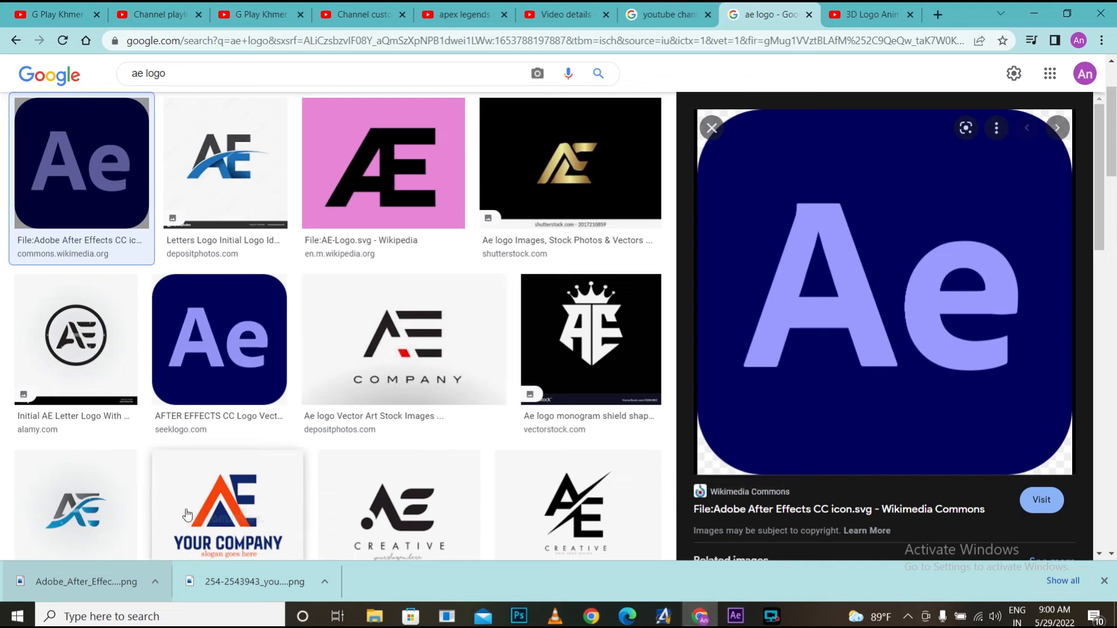
pyautogui.moveTo(87, 581); pyautogui.dragTo(134, 259)
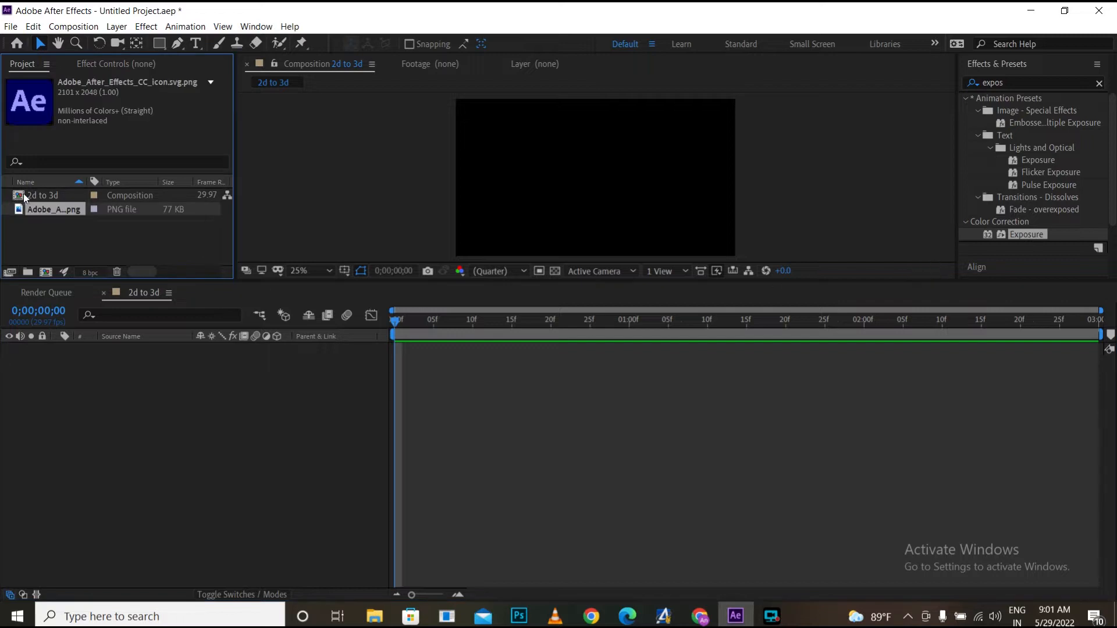
pyautogui.moveTo(51, 209); pyautogui.dragTo(177, 422)
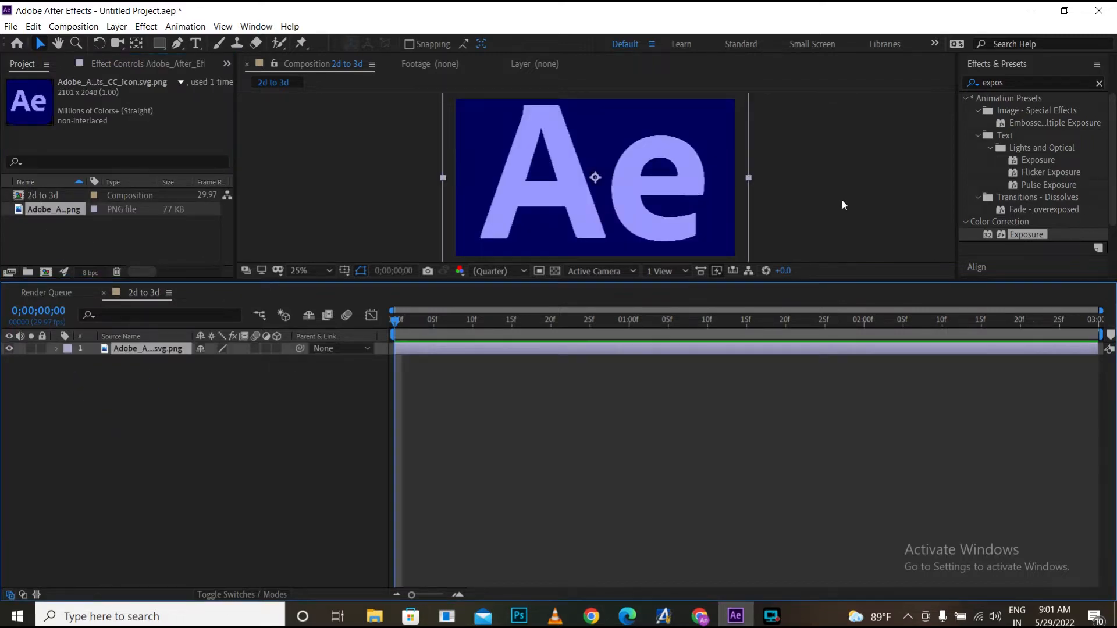
# - Set the Scale of the After Effects icon layer to 25%
pyautogui.press('s')
pyautogui.click(68, 348)
pyautogui.click(71, 397)
pyautogui.click(57, 349)
pyautogui.click(58, 349)
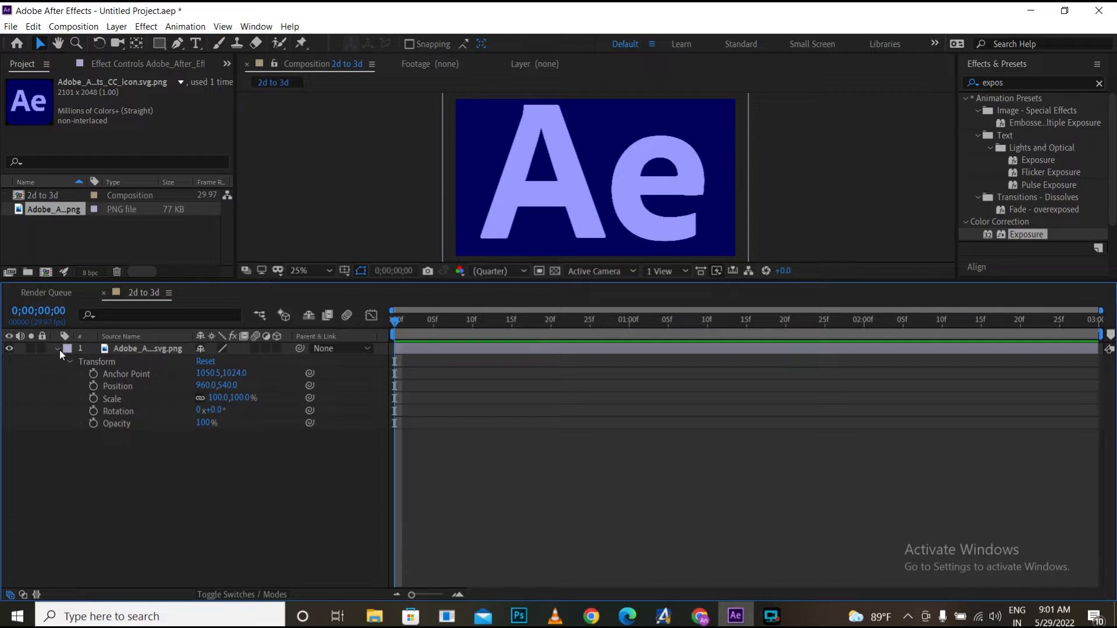
pyautogui.click(57, 349)
pyautogui.click(103, 350)
pyautogui.press('s')
pyautogui.click(218, 360)
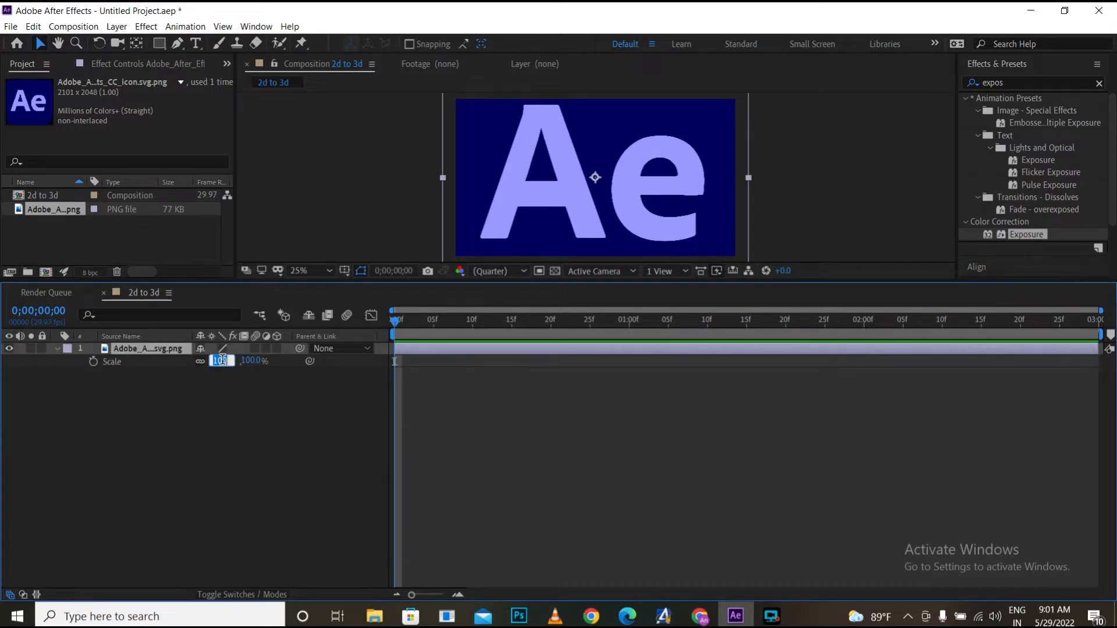
pyautogui.write('25')
pyautogui.press('Return')
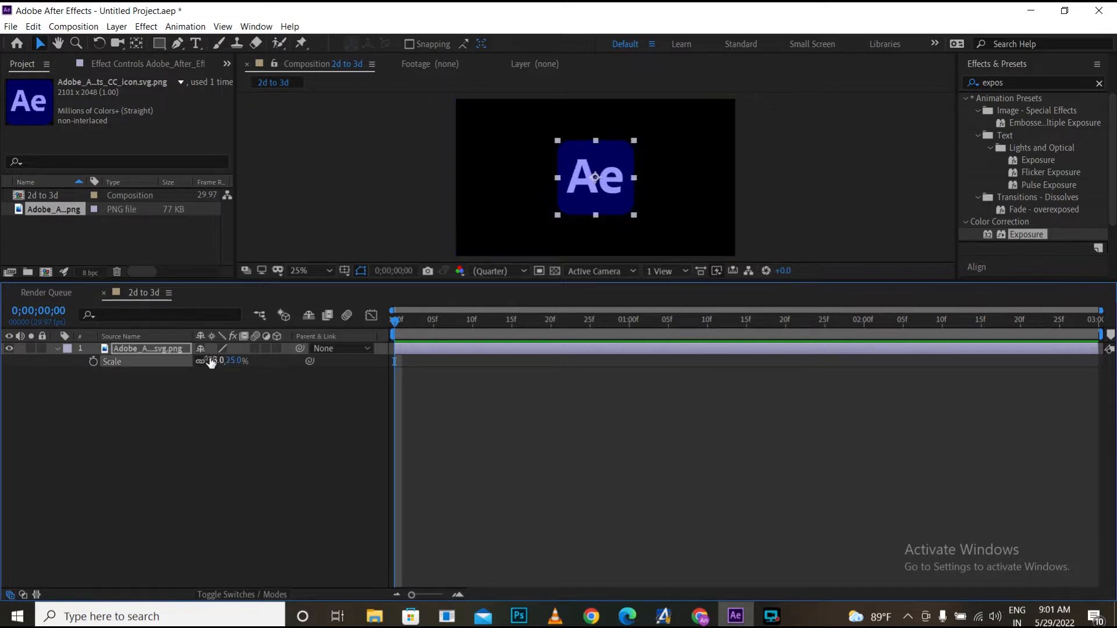
pyautogui.click(872, 178)
pyautogui.scroll(4, 622, 178)
pyautogui.scroll(-7, 620, 177)
pyautogui.scroll(1, 609, 170)
pyautogui.scroll(2, 611, 174)
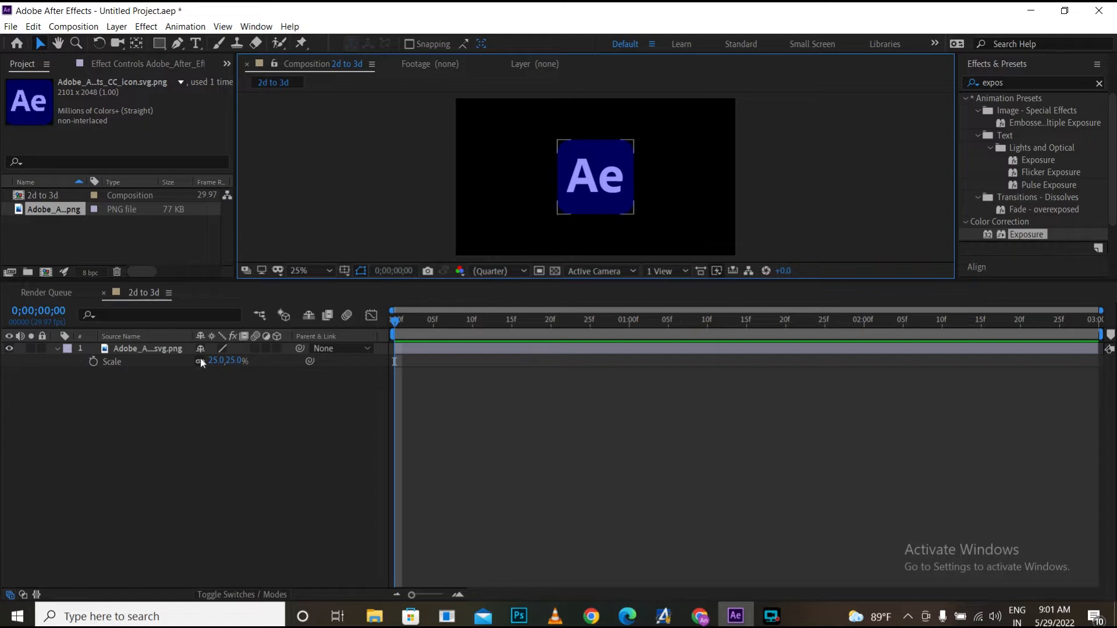
# - Pre-compose the icon layer as pic1, moving all attributes into the new composition
pyautogui.click(111, 349)
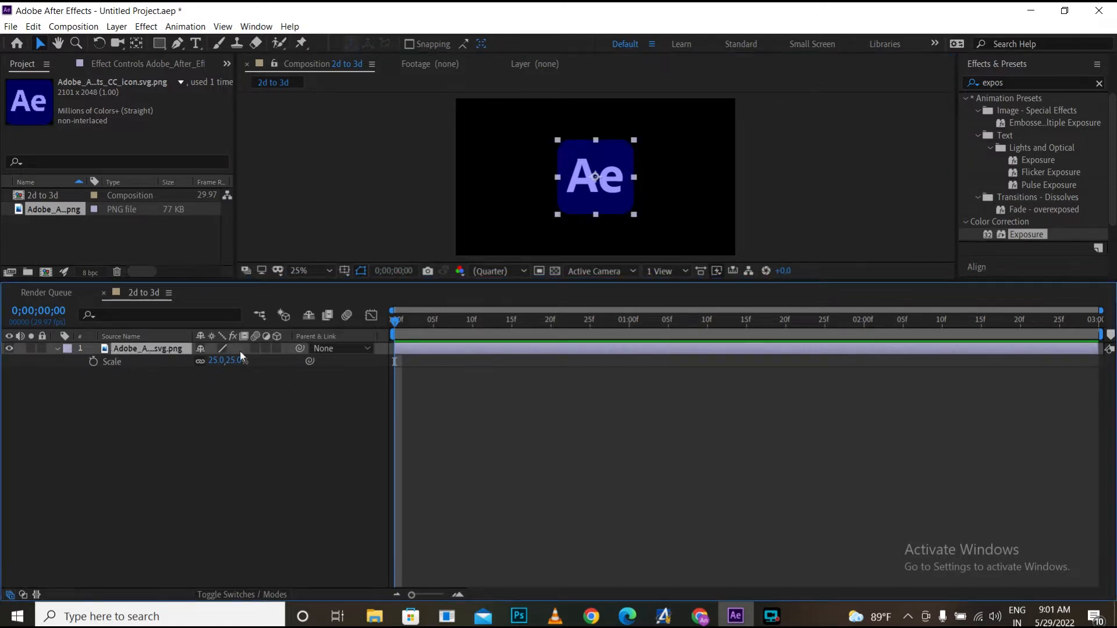
pyautogui.rightClick(145, 347)
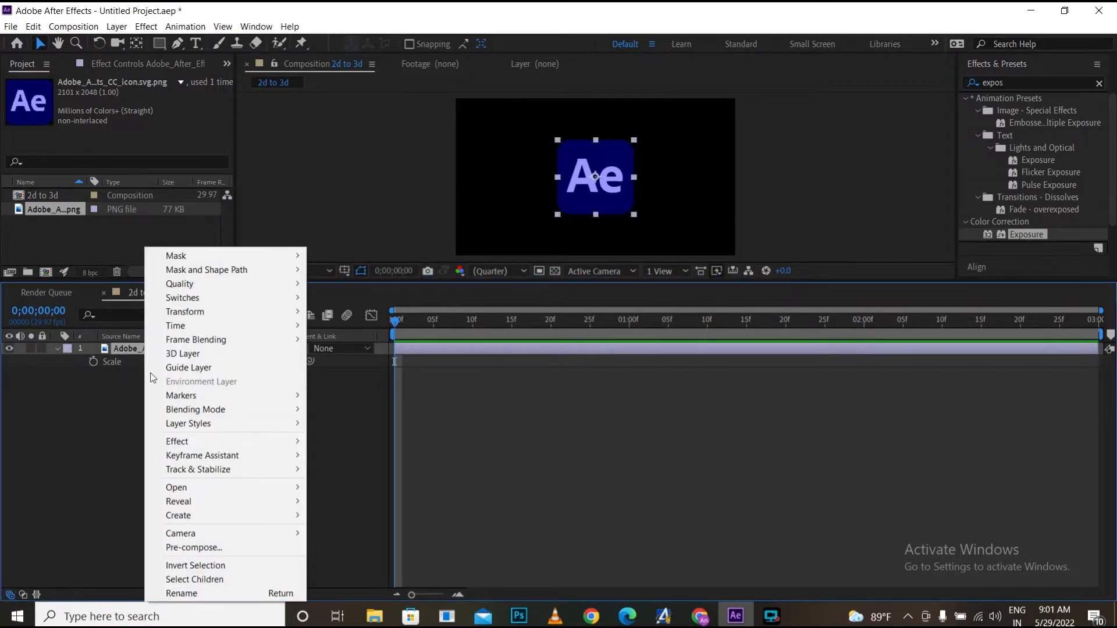
pyautogui.click(214, 556)
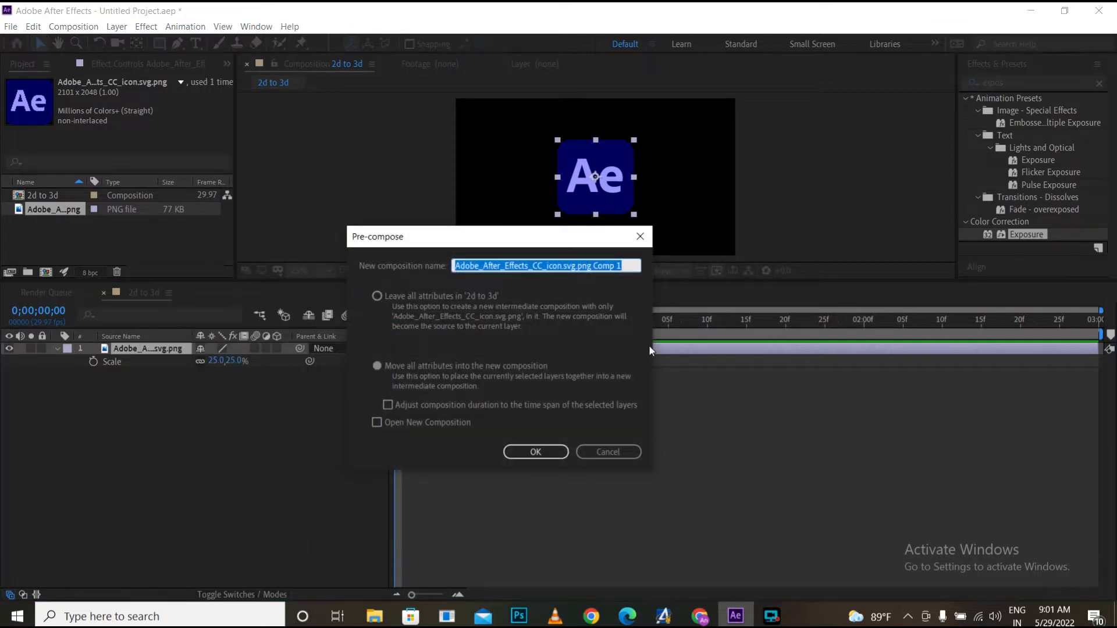
pyautogui.click(424, 366)
pyautogui.click(568, 266)
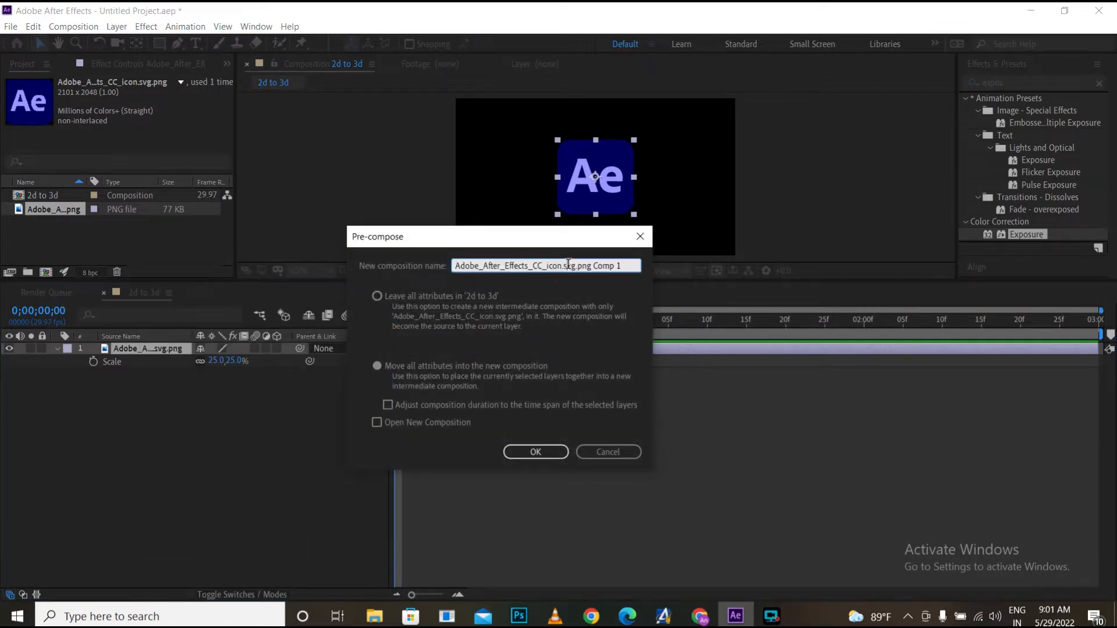
pyautogui.hotkey('ctrl', 'a')
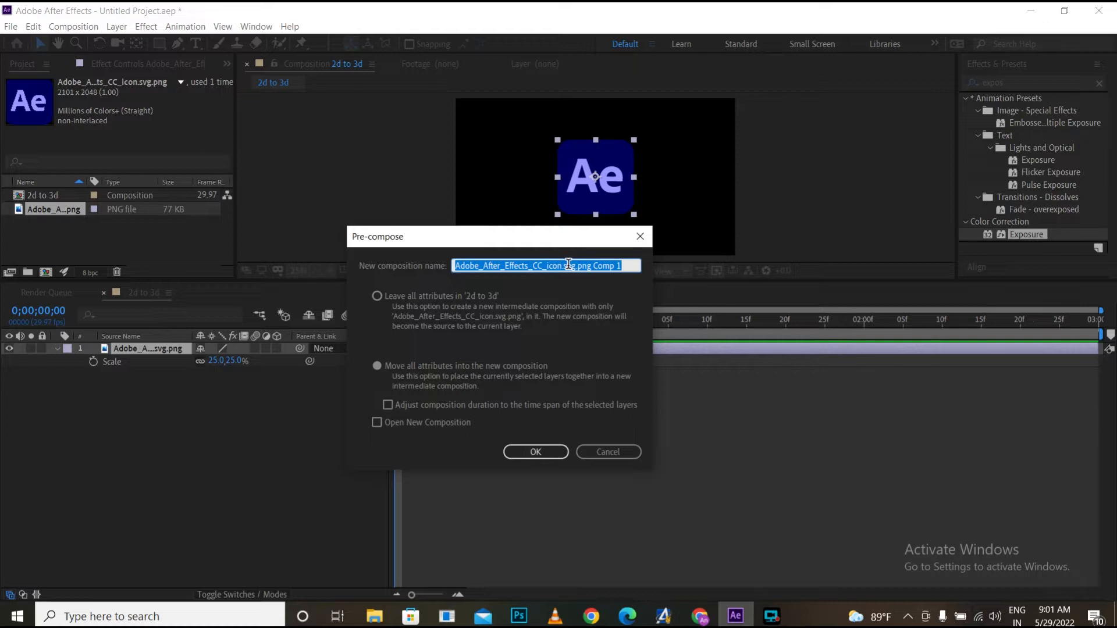
pyautogui.write('pic1')
pyautogui.click(524, 452)
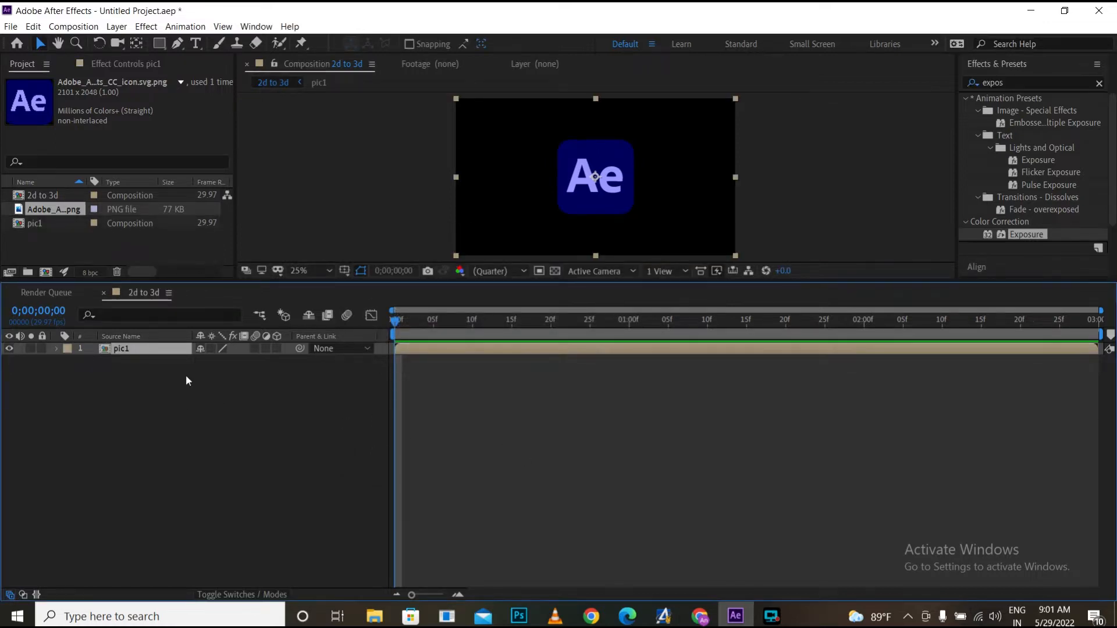
# - Turn the pic1 layer into a 3D layer
pyautogui.click(277, 348)
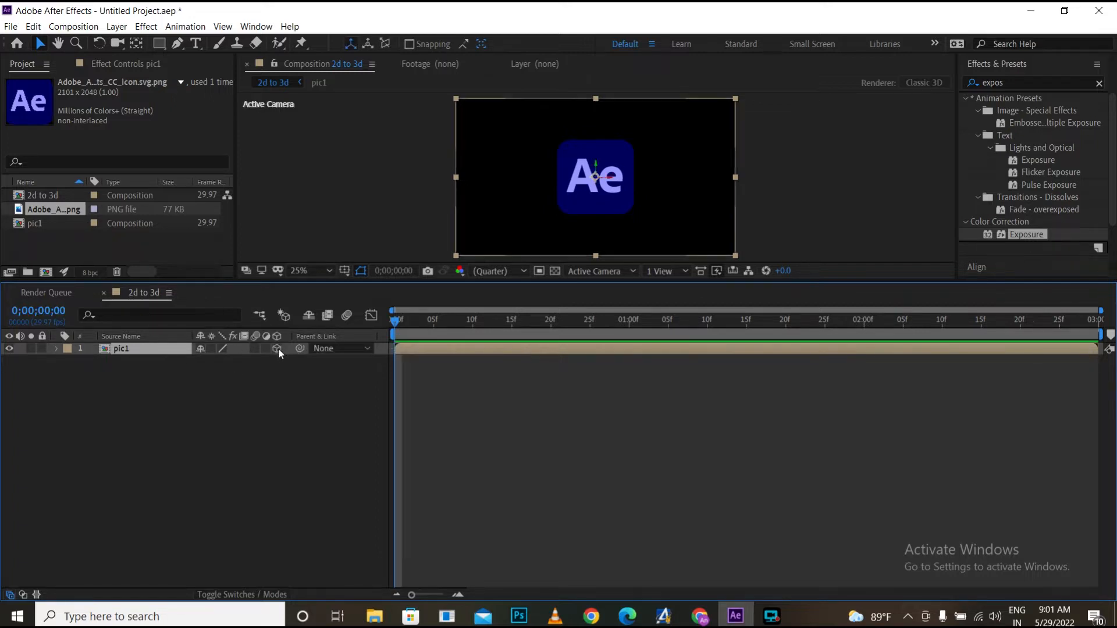
# - Toggle the timeline's layer switches, transfer controls and In/Out/Duration/Stretch columns, restore the original layout and deselect the layer
pyautogui.click(10, 596)
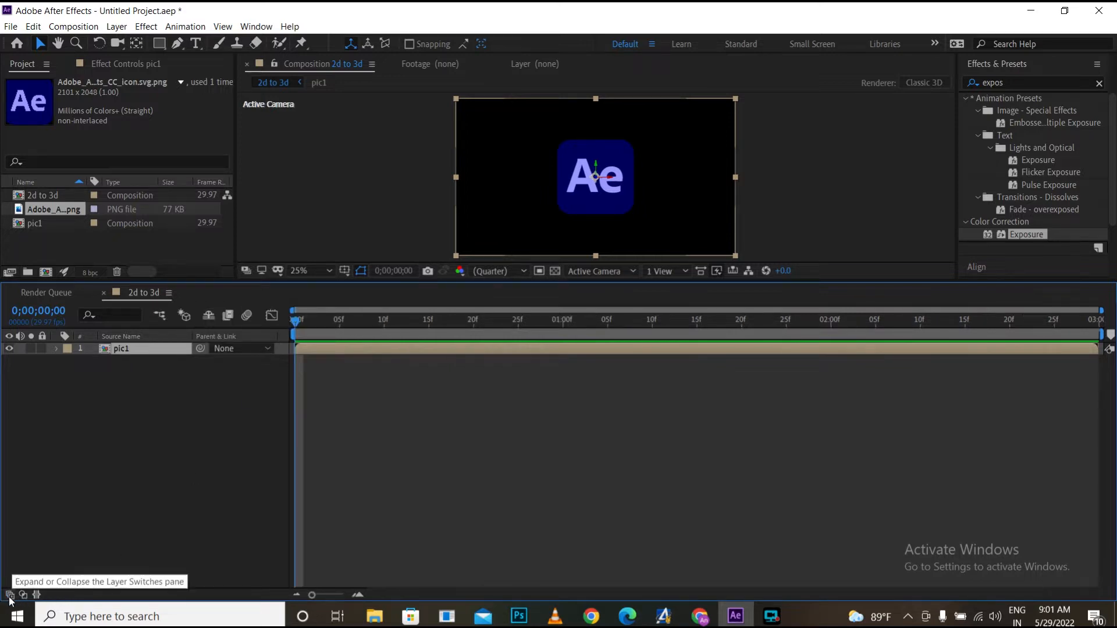
pyautogui.click(10, 596)
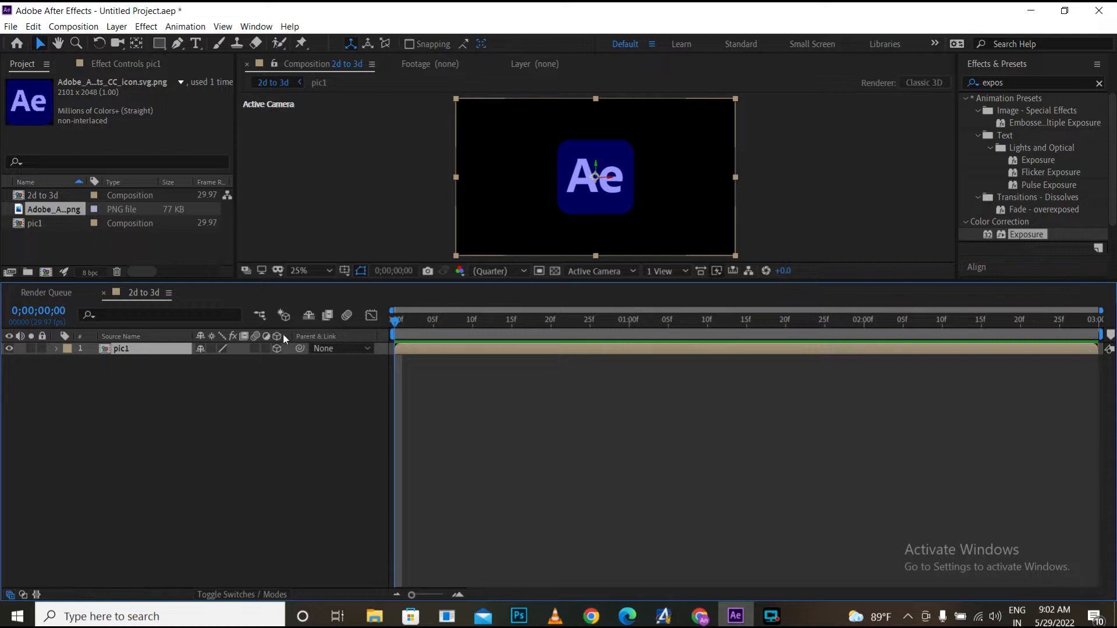
pyautogui.click(10, 596)
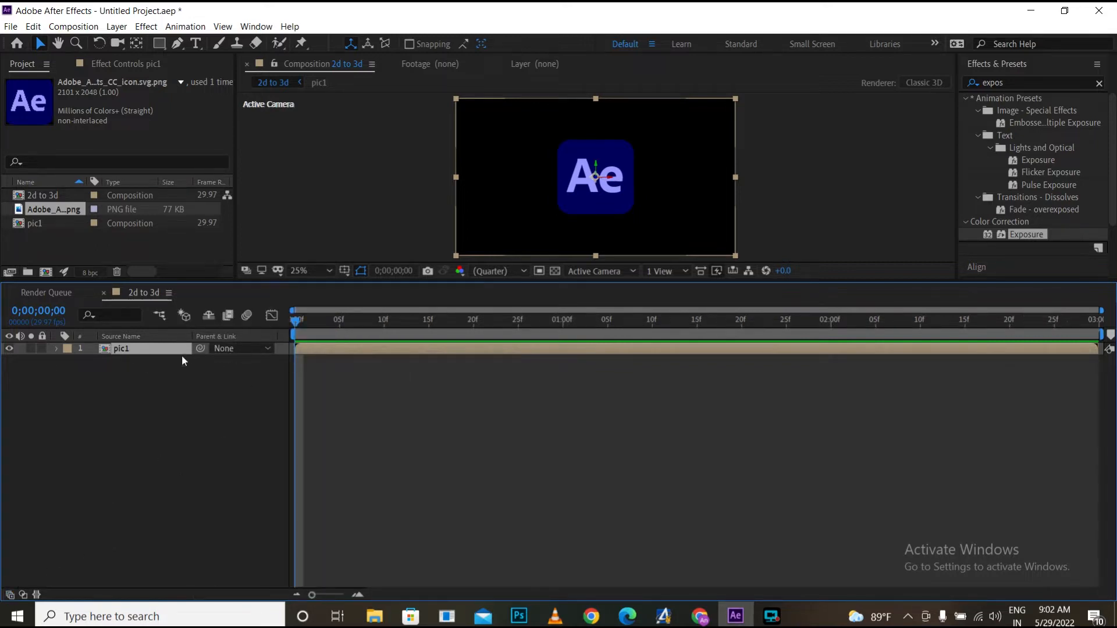
pyautogui.click(10, 596)
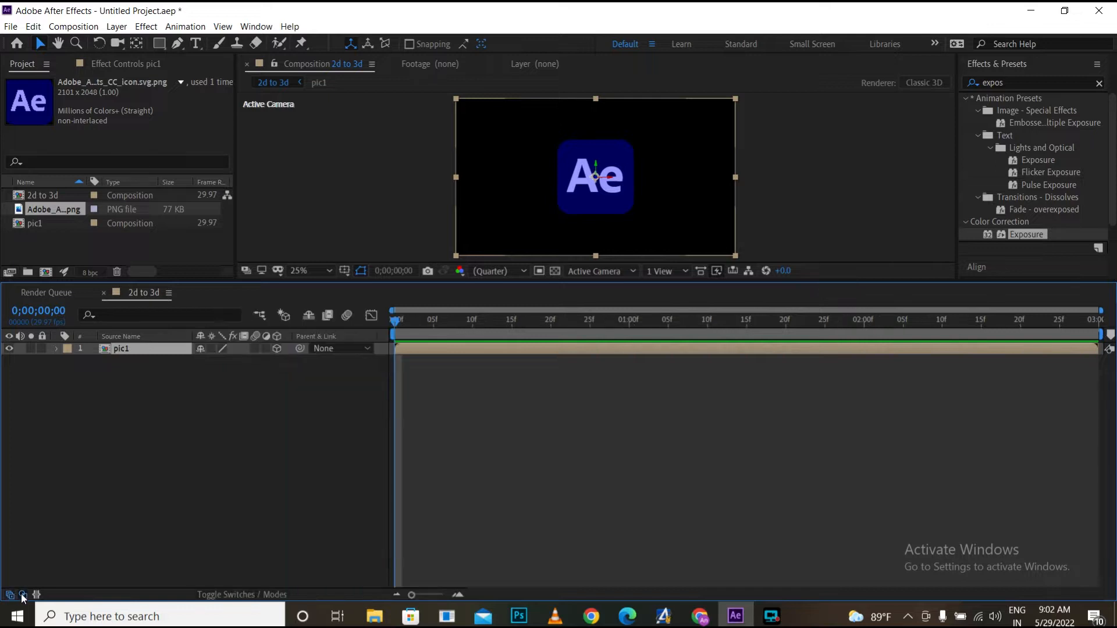
pyautogui.click(22, 594)
pyautogui.click(36, 595)
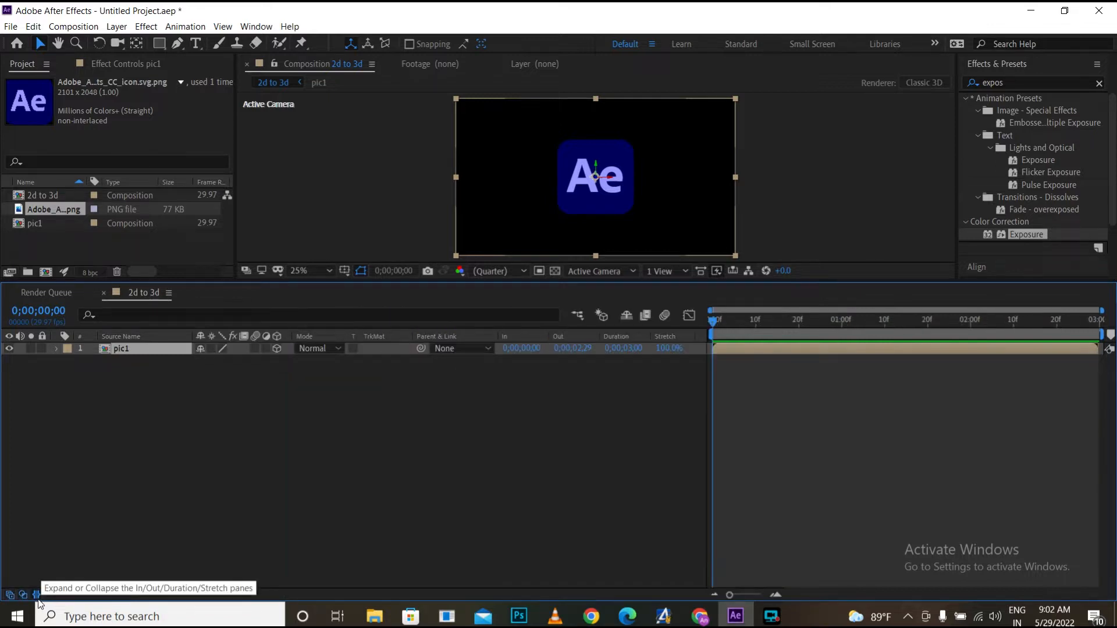
pyautogui.click(36, 595)
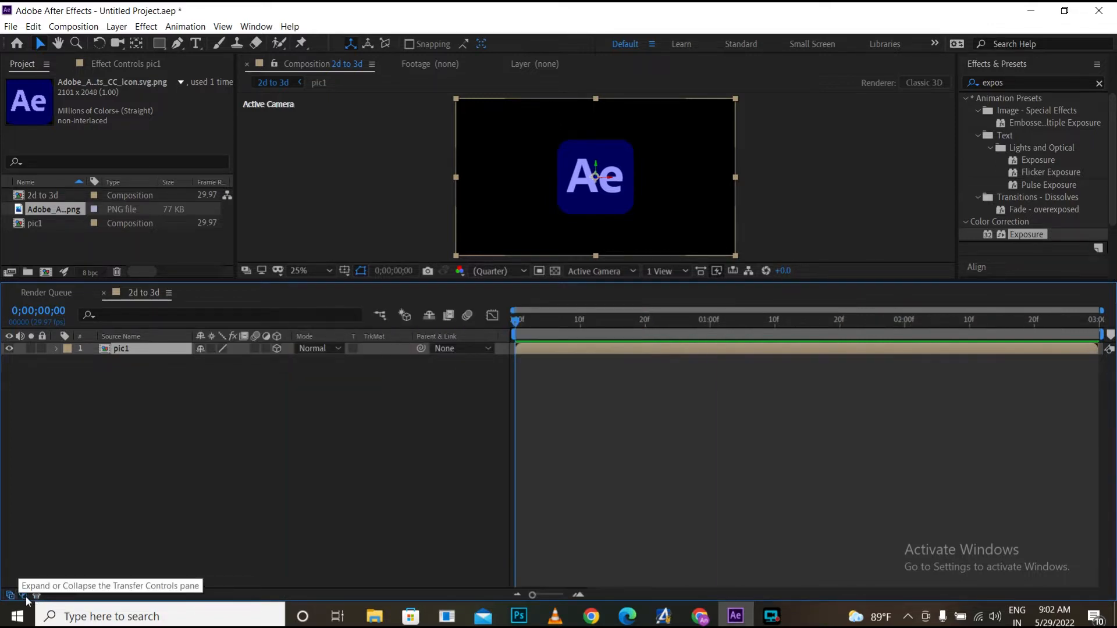
pyautogui.click(25, 596)
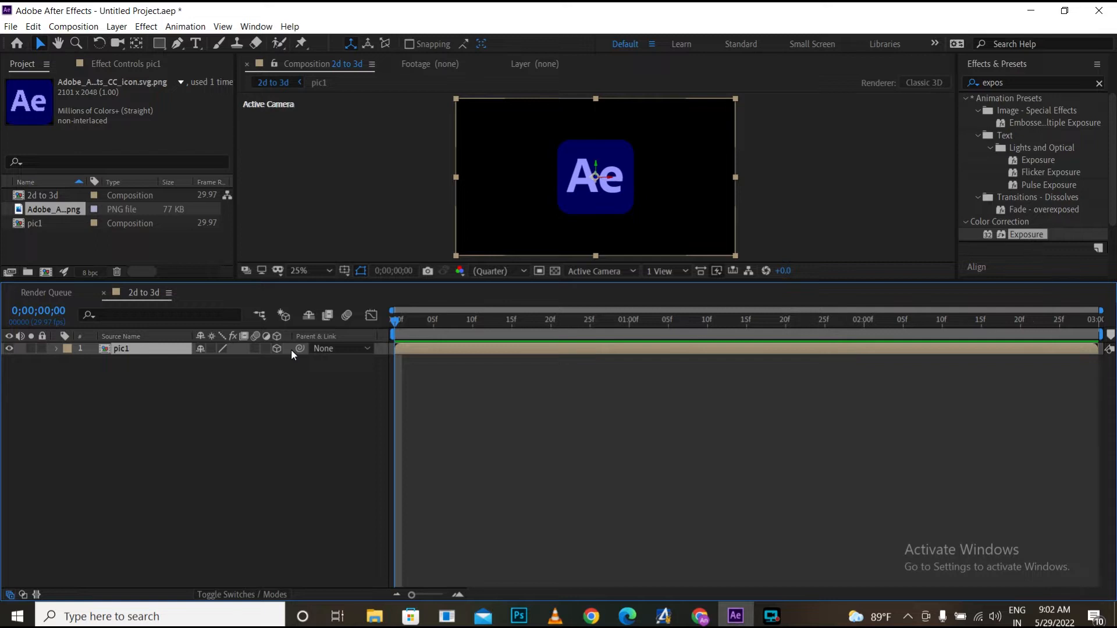
pyautogui.click(244, 393)
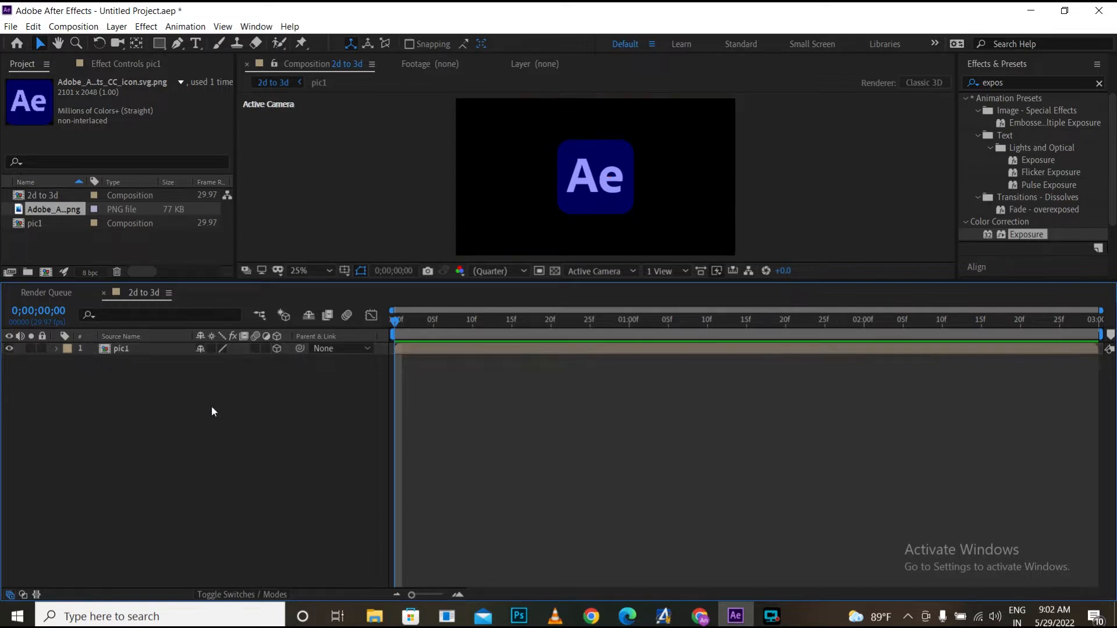
# - Apply the Color Correction Exposure effect to the pic1 layer and set its Gamma Correction to 0.58
pyautogui.click(132, 349)
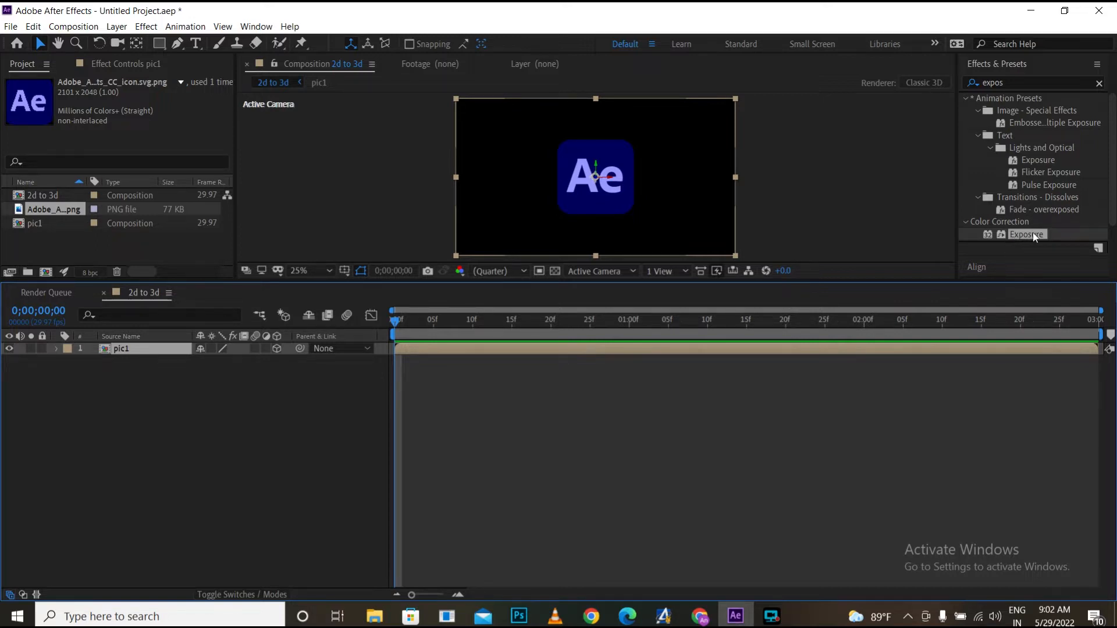
pyautogui.moveTo(1021, 231); pyautogui.dragTo(144, 348)
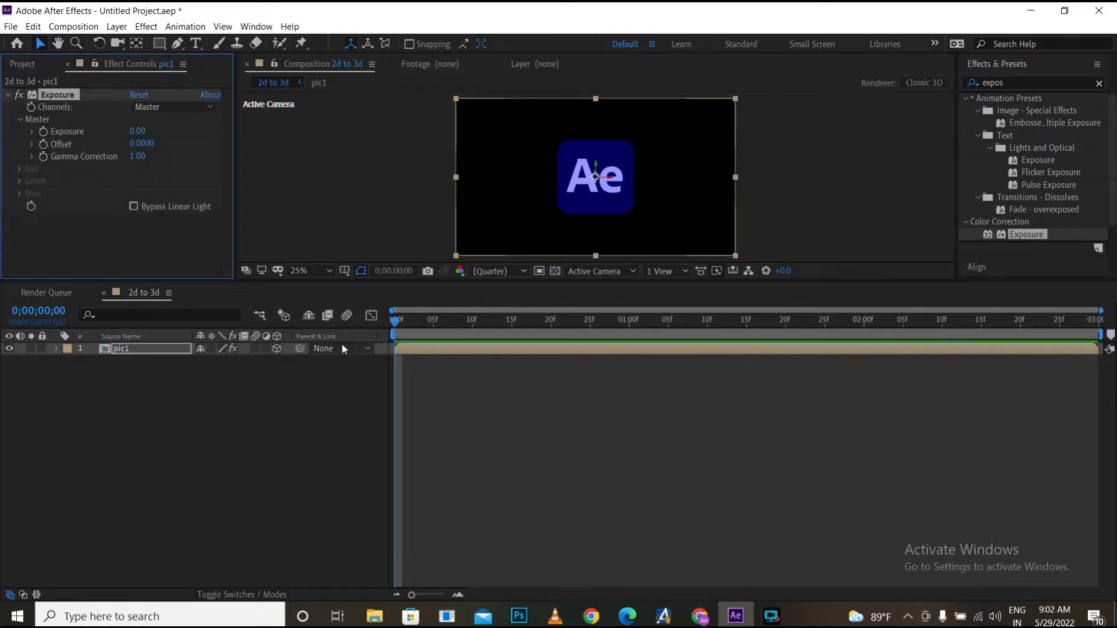
pyautogui.moveTo(138, 156)
pyautogui.mouseDown()
pyautogui.moveTo(112, 159)
pyautogui.moveTo(158, 163)
pyautogui.moveTo(111, 165)
pyautogui.moveTo(127, 171)
pyautogui.mouseUp()
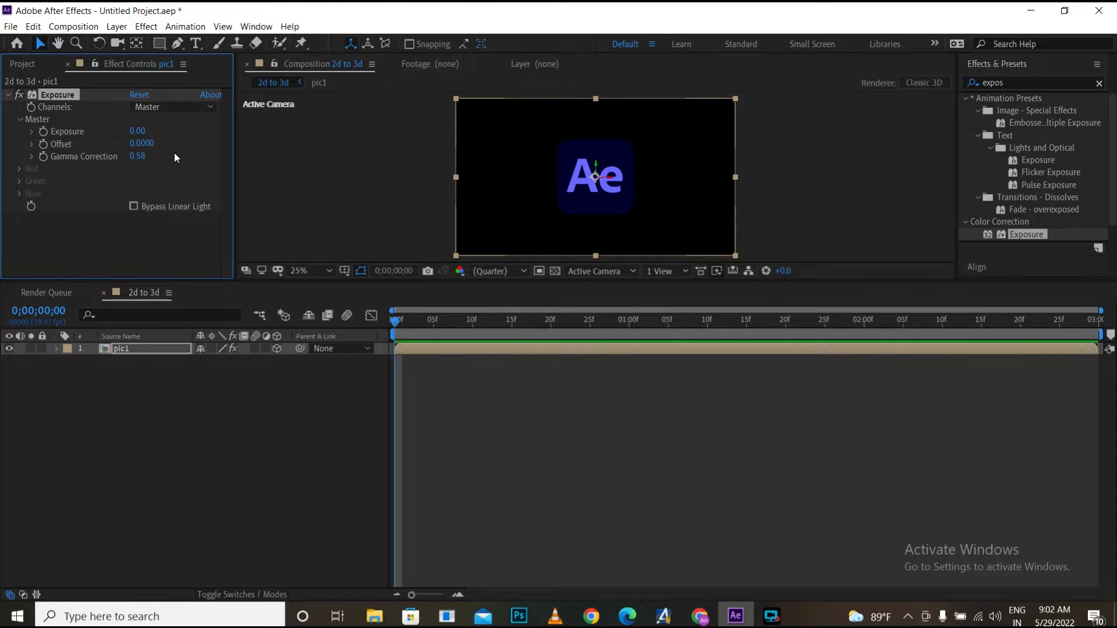
pyautogui.click(172, 392)
# - Reveal the pic1 layer's transform properties and toggle Position keyframing on and off
pyautogui.click(124, 351)
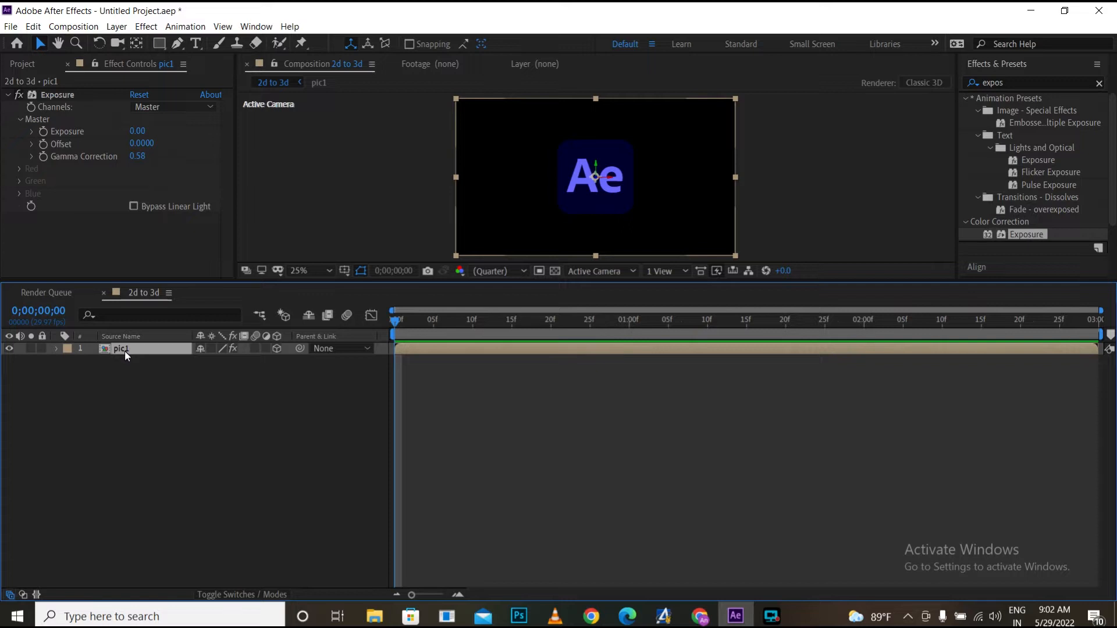
pyautogui.press('p')
pyautogui.click(57, 349)
pyautogui.click(57, 350)
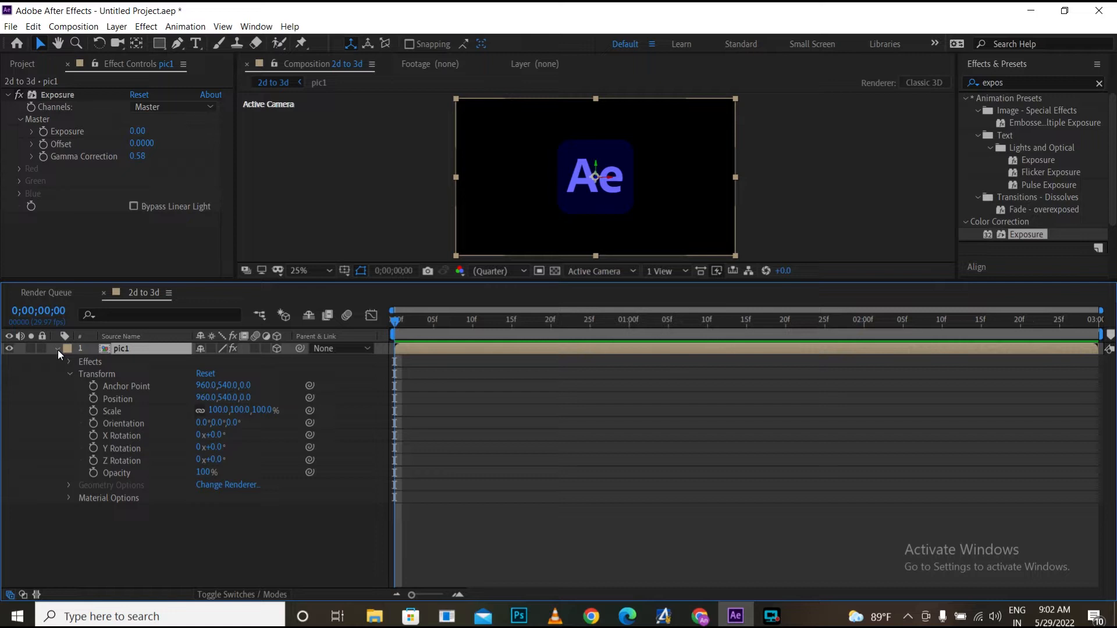
pyautogui.click(92, 399)
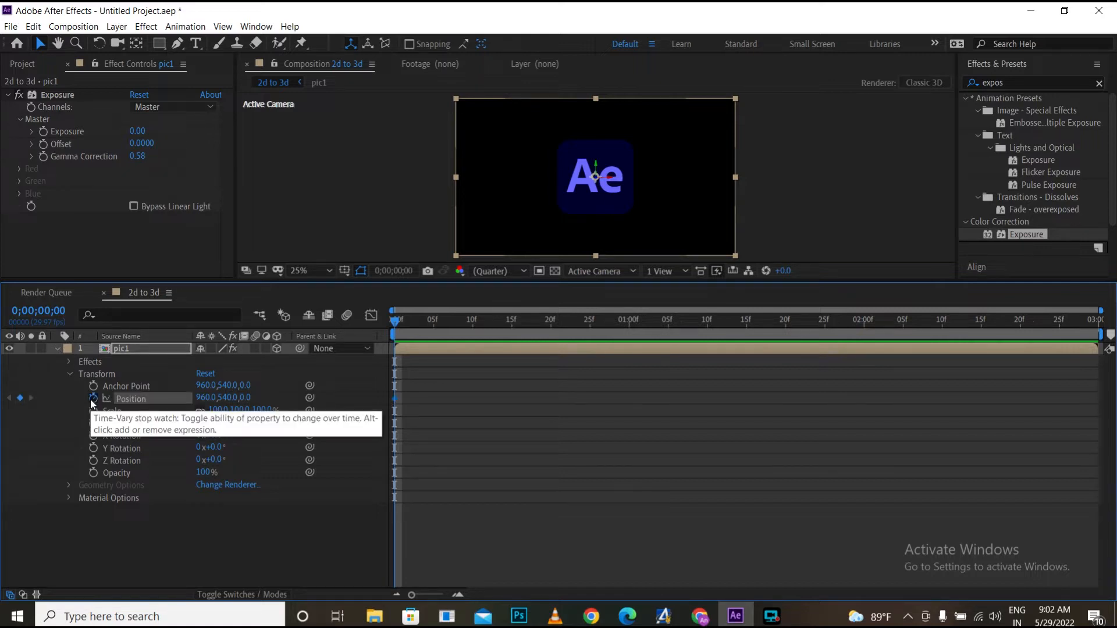
pyautogui.click(92, 400)
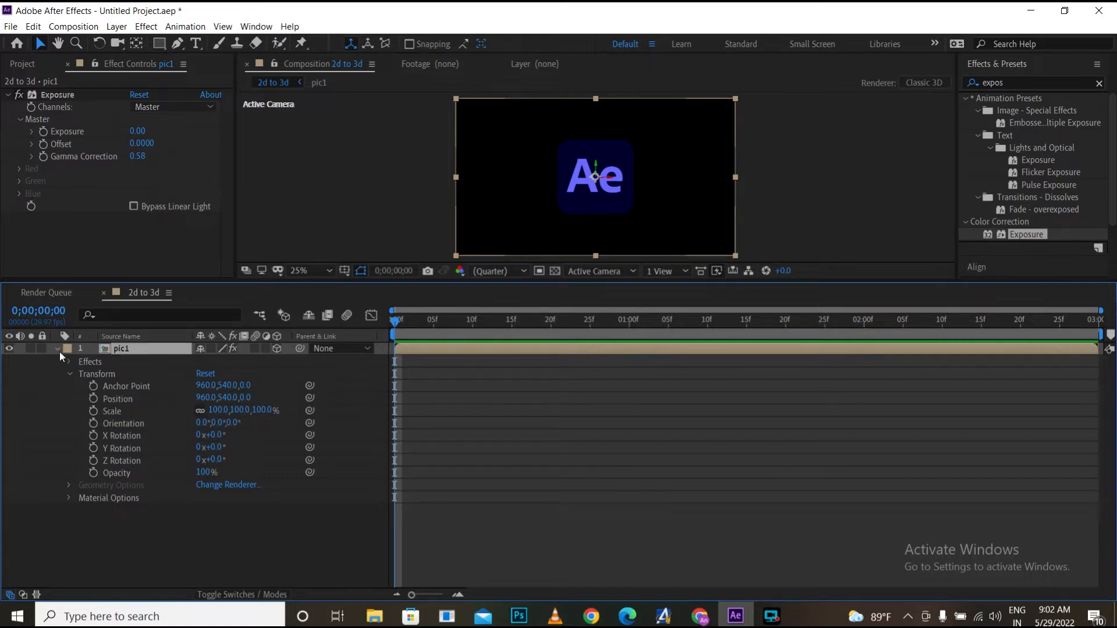
# - Add the expression [position[0],position[1],index] to the pic1 layer's Position property
pyautogui.keyDown('alt'); pyautogui.click(93, 400); pyautogui.keyUp('alt')
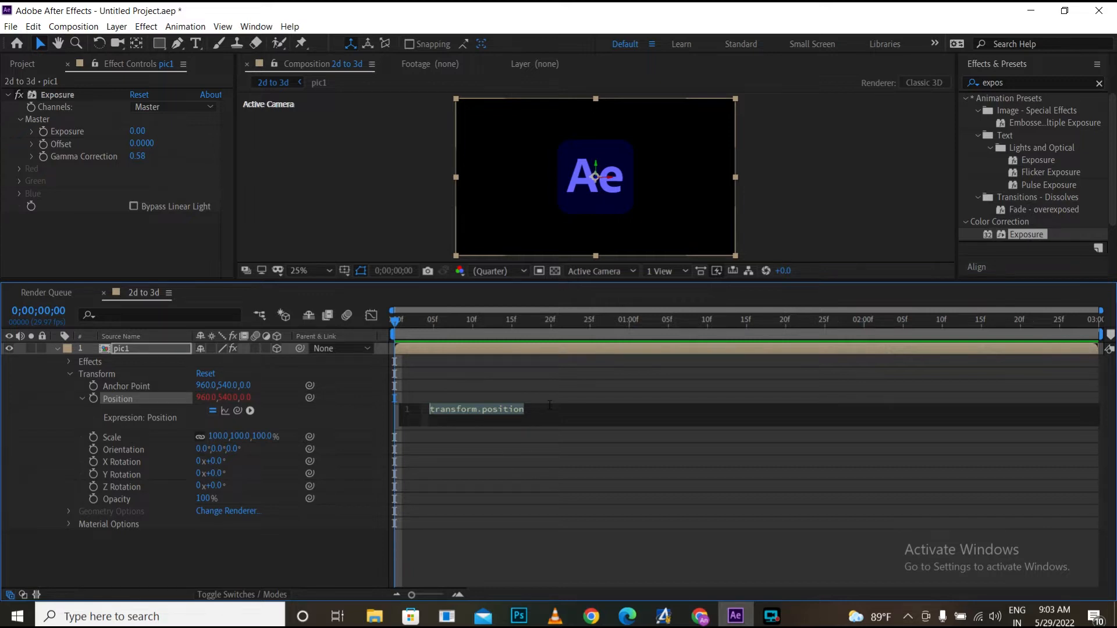
pyautogui.press('BackSpace')
pyautogui.write('[]')
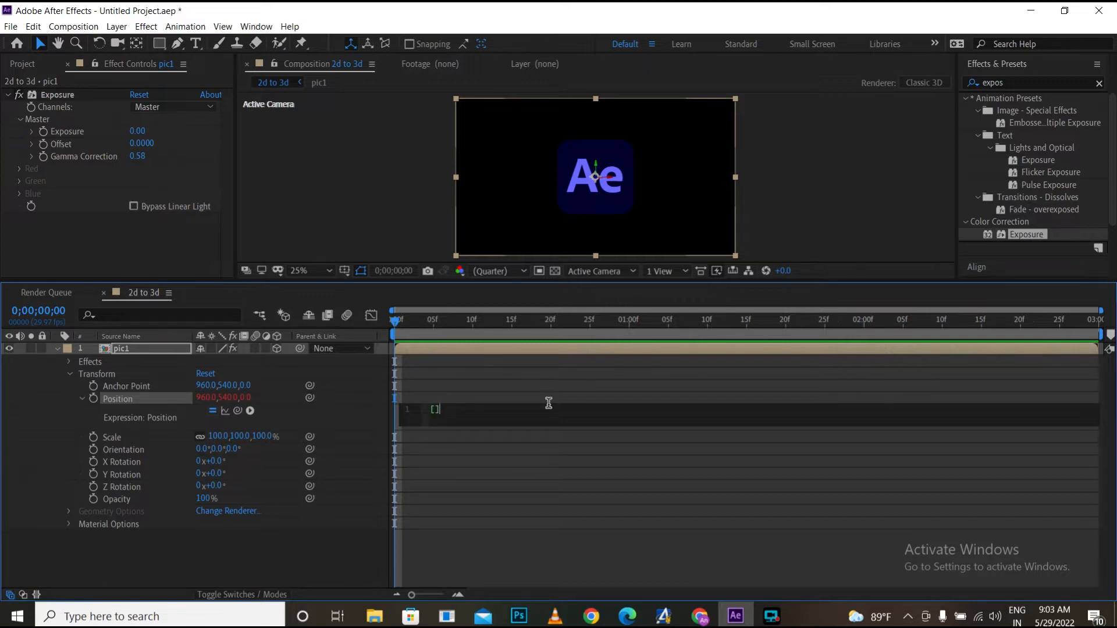
pyautogui.write('po')
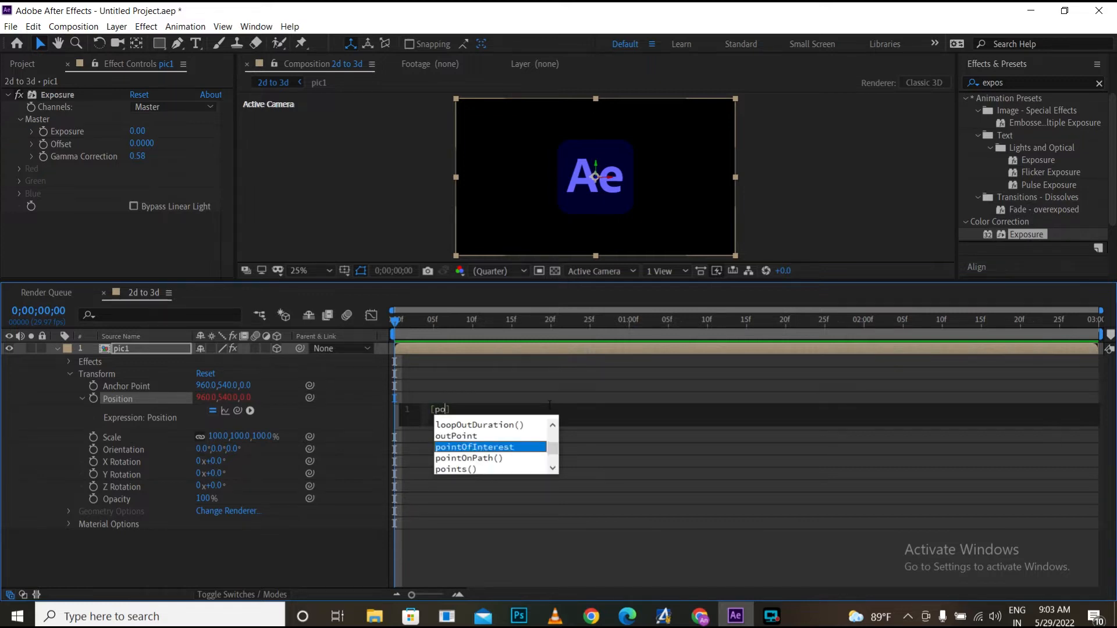
pyautogui.write('sition')
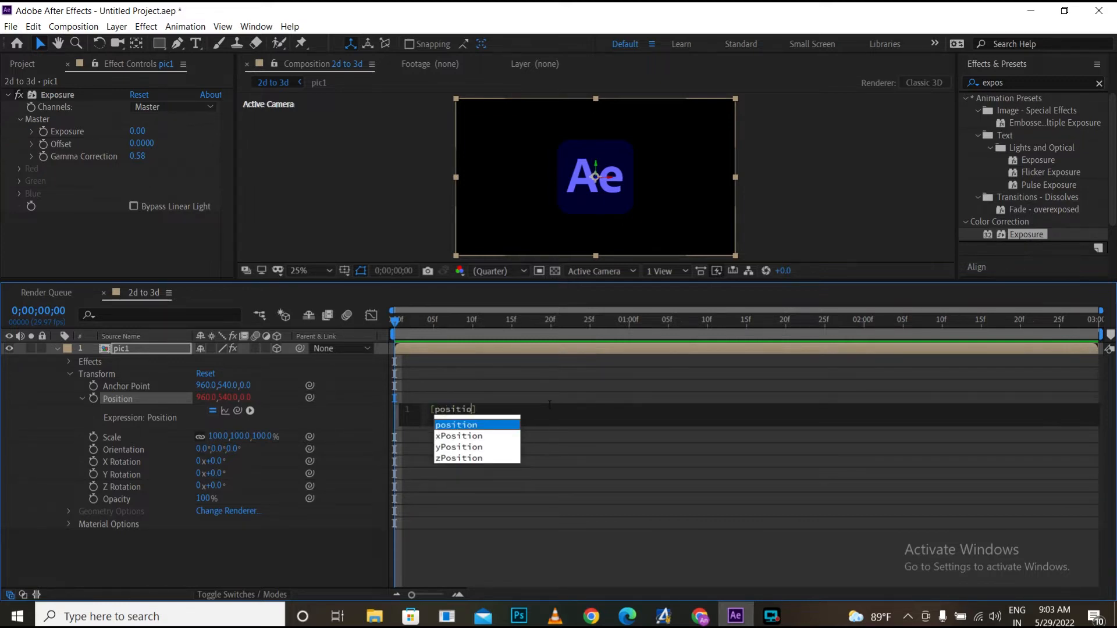
pyautogui.write('[0')
pyautogui.press('Right')
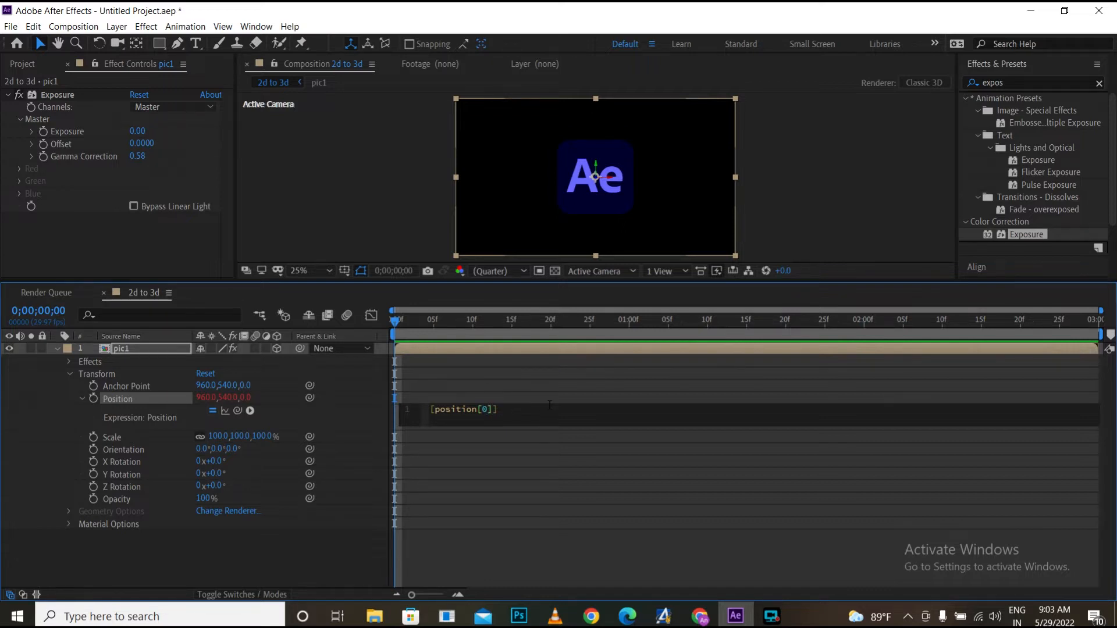
pyautogui.write(',po')
pyautogui.write('sition')
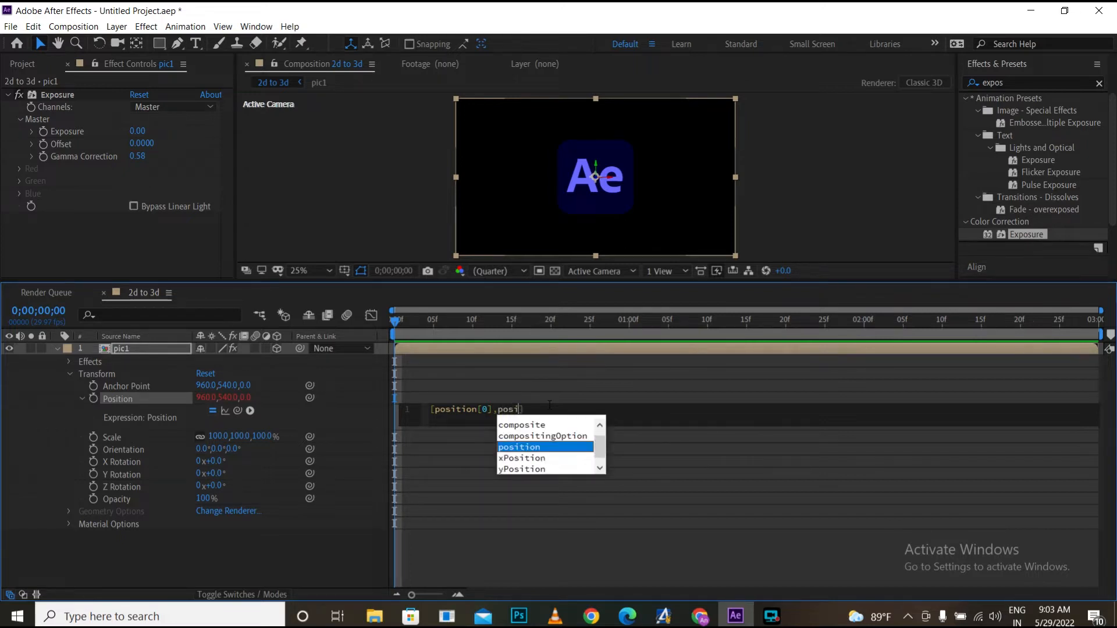
pyautogui.write('[')
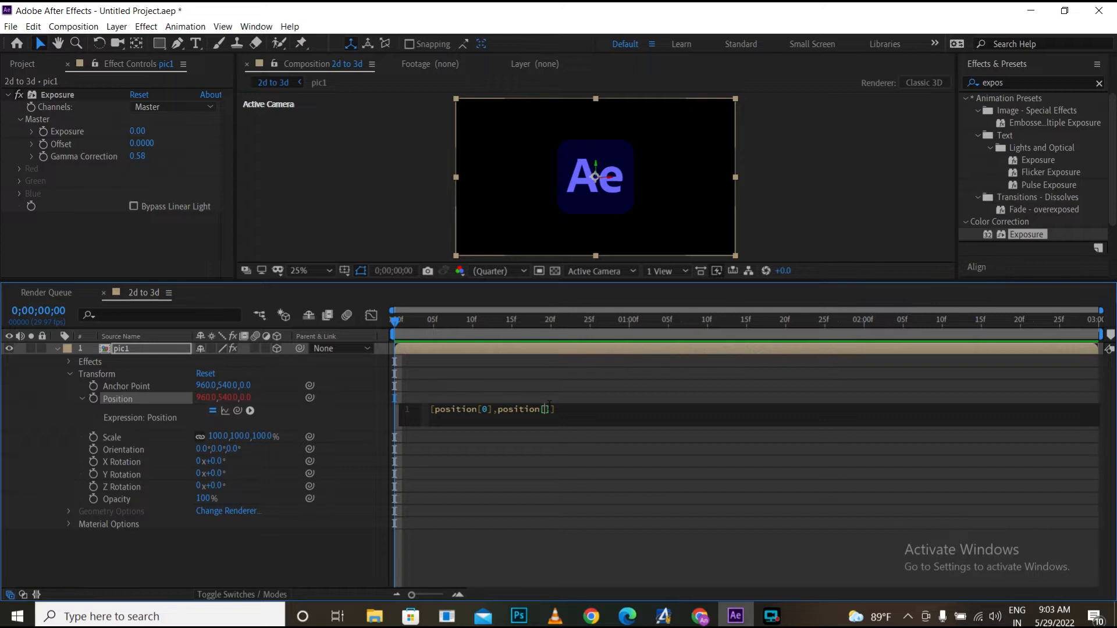
pyautogui.write('1')
pyautogui.write(',1')
pyautogui.write('ndex')
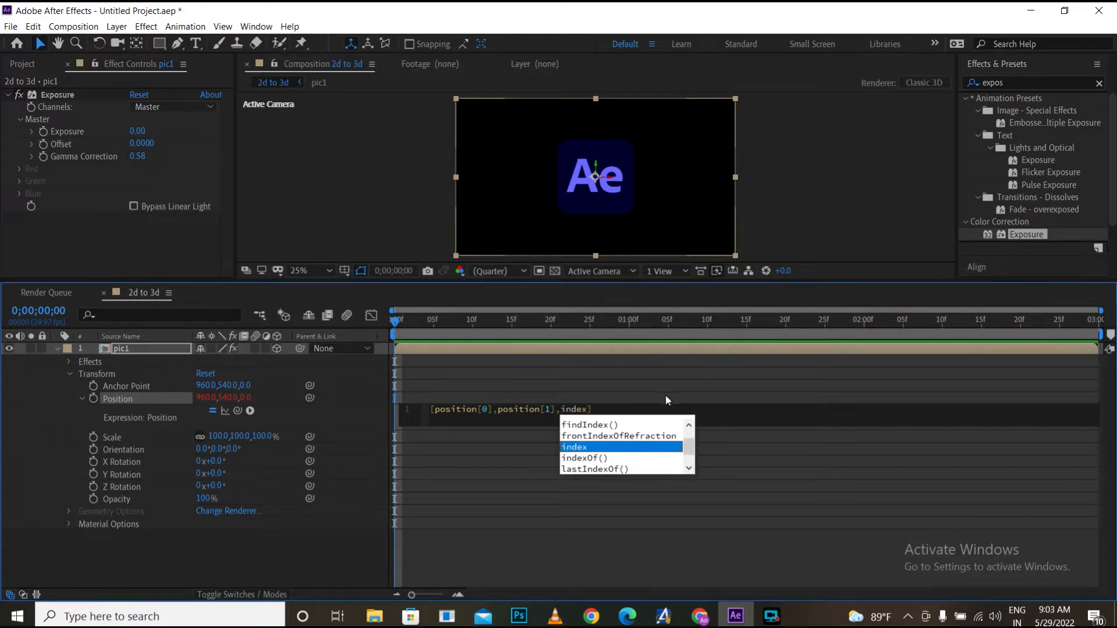
pyautogui.click(512, 448)
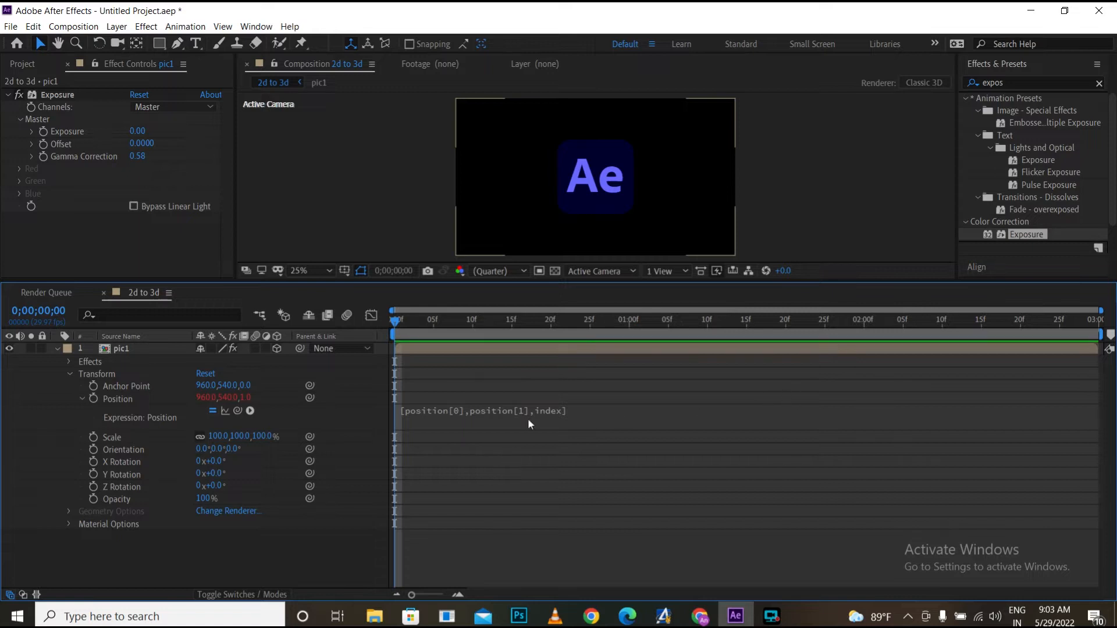
# - Collapse the pic1 layer's properties and duplicate the layer repeatedly to build a stack of about 26 copies
pyautogui.click(56, 349)
pyautogui.click(138, 350)
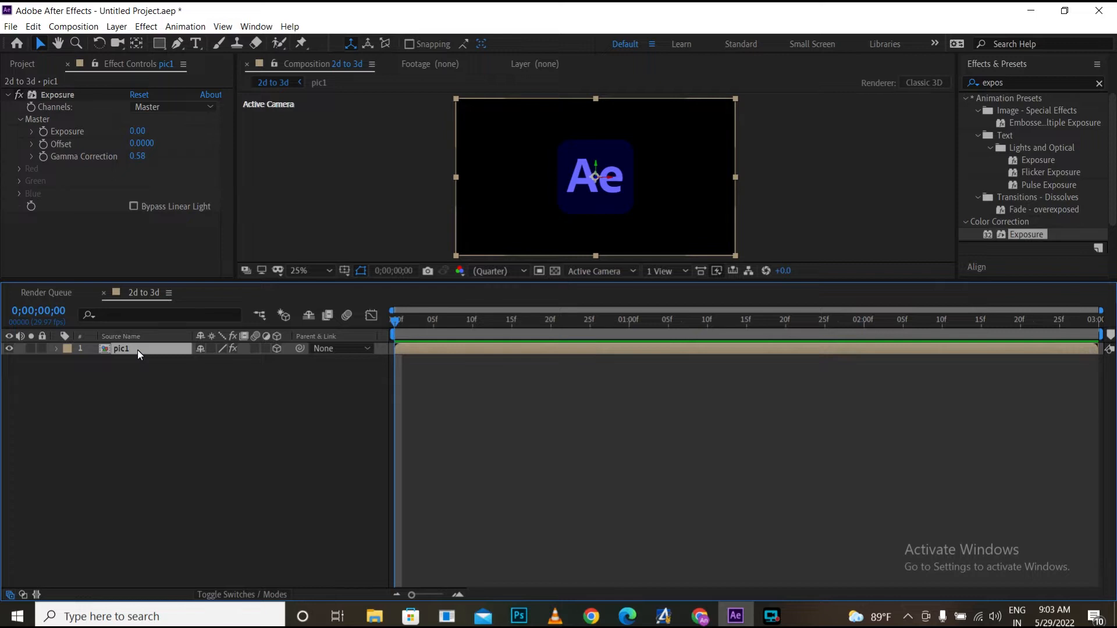
pyautogui.hotkey('ctrl', 'd')
pyautogui.hotkey('ctrl', 'd')
pyautogui.hotkey('ctrl', 'd')
pyautogui.hotkey('ctrl', 'd')
pyautogui.hotkey('ctrl', 'd')
pyautogui.hotkey('ctrl', 'd')
pyautogui.hotkey('ctrl', 'd')
pyautogui.hotkey('ctrl', 'd')
pyautogui.hotkey('ctrl', 'd')
pyautogui.hotkey('ctrl', 'd')
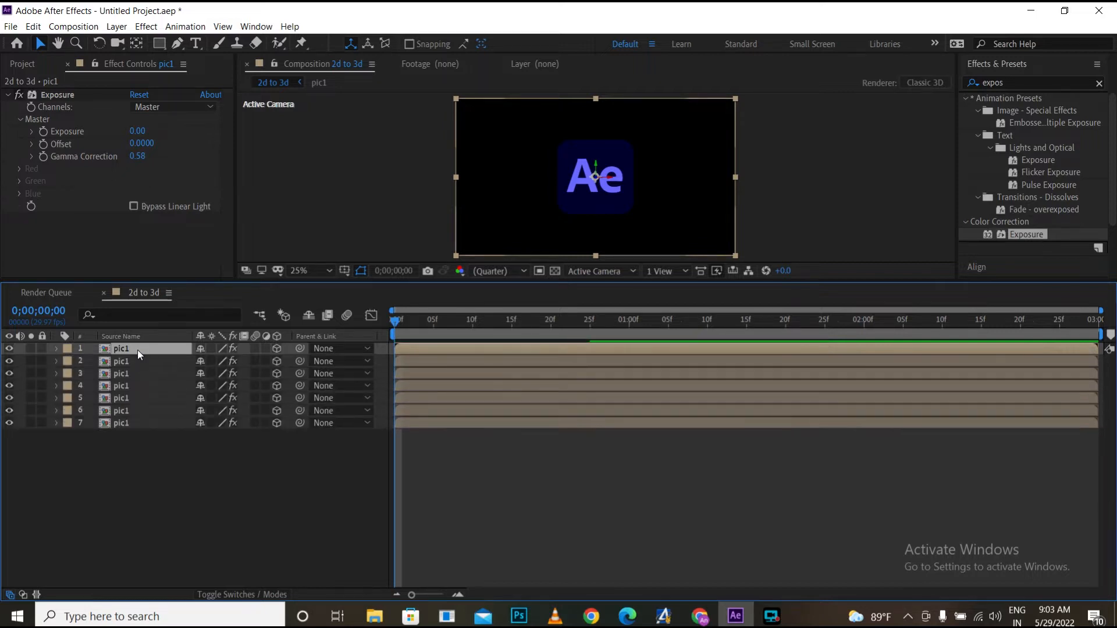
pyautogui.hotkey('ctrl', 'd')
pyautogui.hotkey('ctrl', 'd')
pyautogui.hotkey('ctrl', 'd')
pyautogui.hotkey('ctrl', 'd')
pyautogui.hotkey('ctrl', 'd')
pyautogui.hotkey('ctrl', 'd')
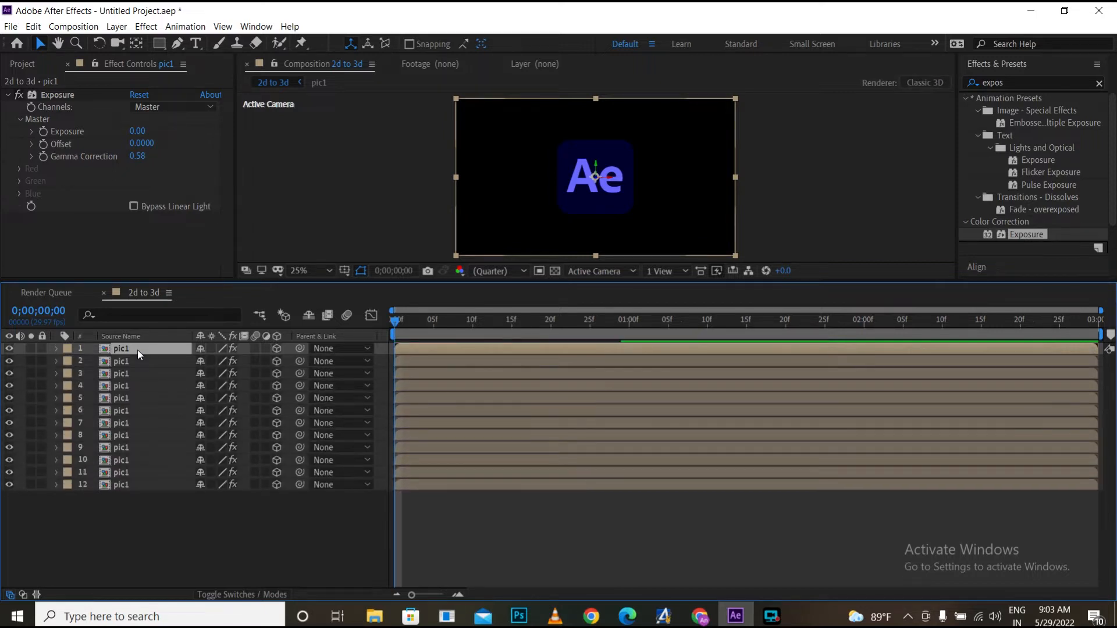
pyautogui.hotkey('ctrl', 'd')
pyautogui.hotkey('ctrl', 'd')
pyautogui.hotkey('ctrl', 'd')
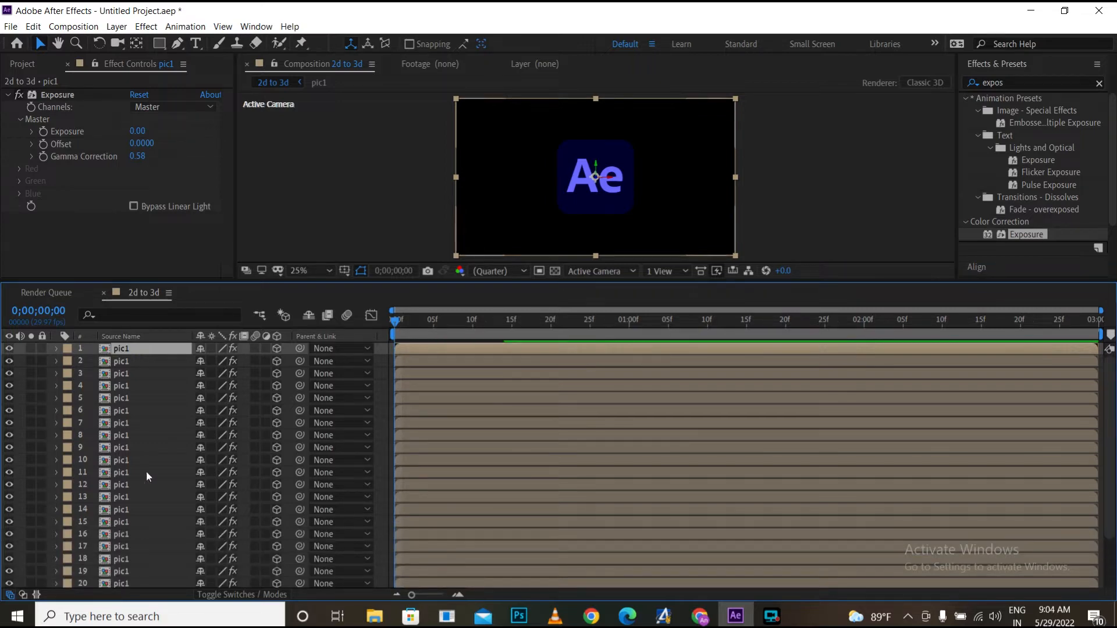
pyautogui.scroll(-2, 225, 474)
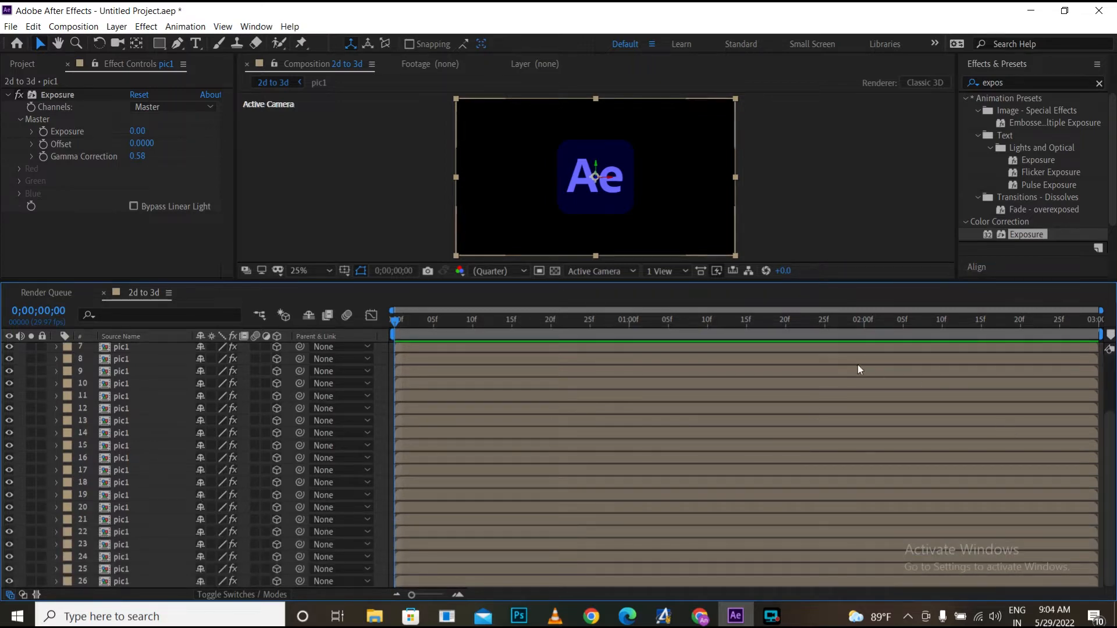
pyautogui.scroll(2, 142, 401)
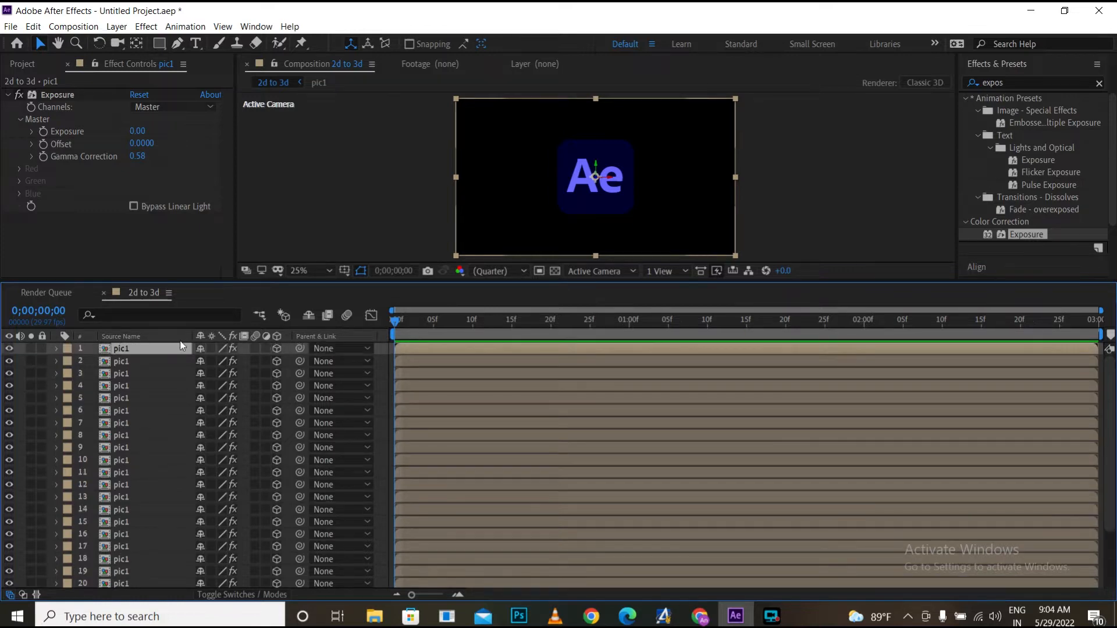
# - Delete the Exposure effect from the topmost pic1 layer
pyautogui.click(109, 373)
pyautogui.click(121, 350)
pyautogui.click(50, 91)
pyautogui.click(50, 91)
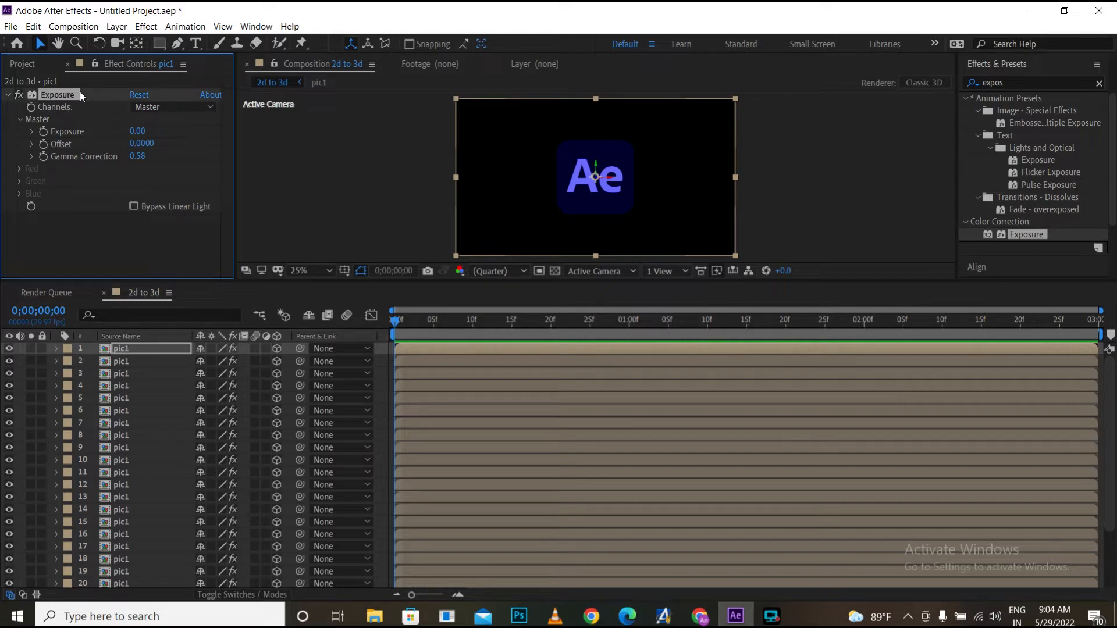
pyautogui.press('Delete')
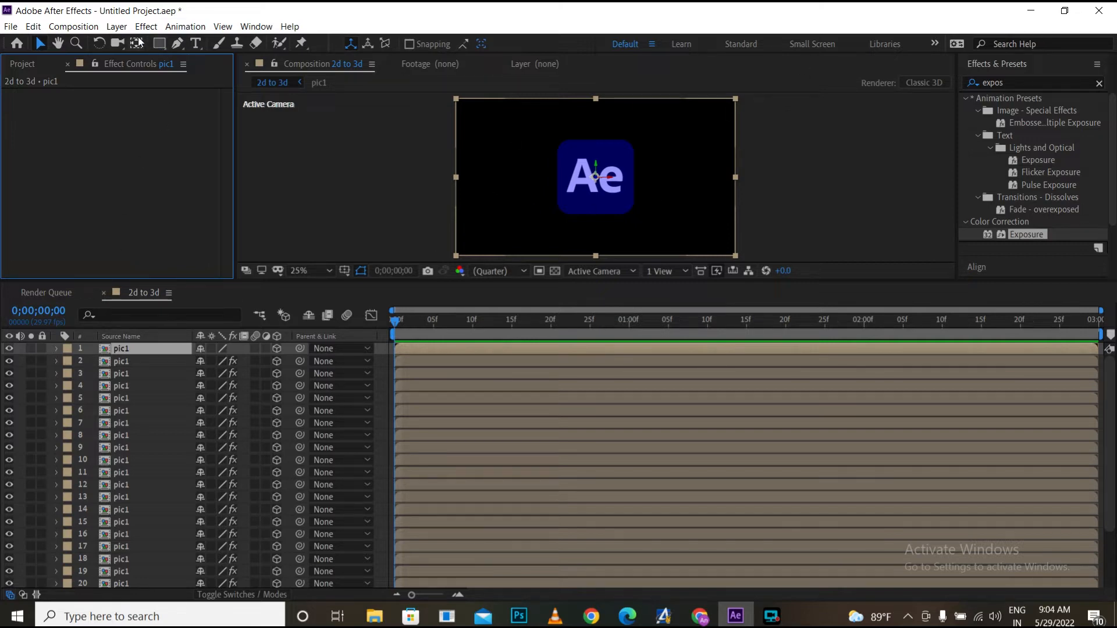
# - Create a new Two-Node Camera layer named Camera 1 with its default settings
pyautogui.click(118, 27)
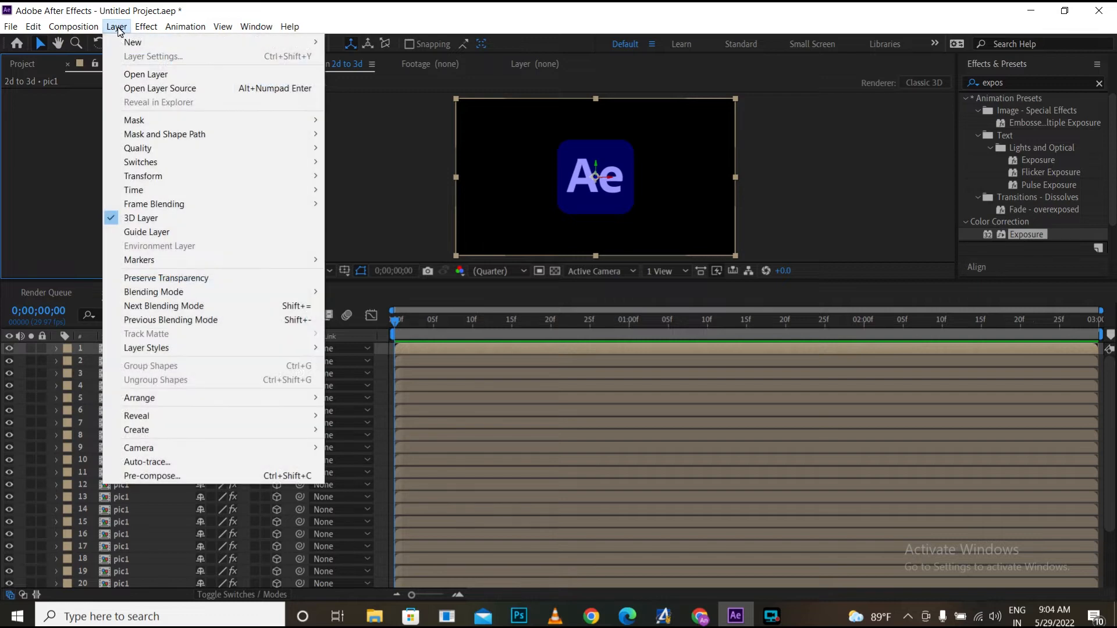
pyautogui.moveTo(178, 45)
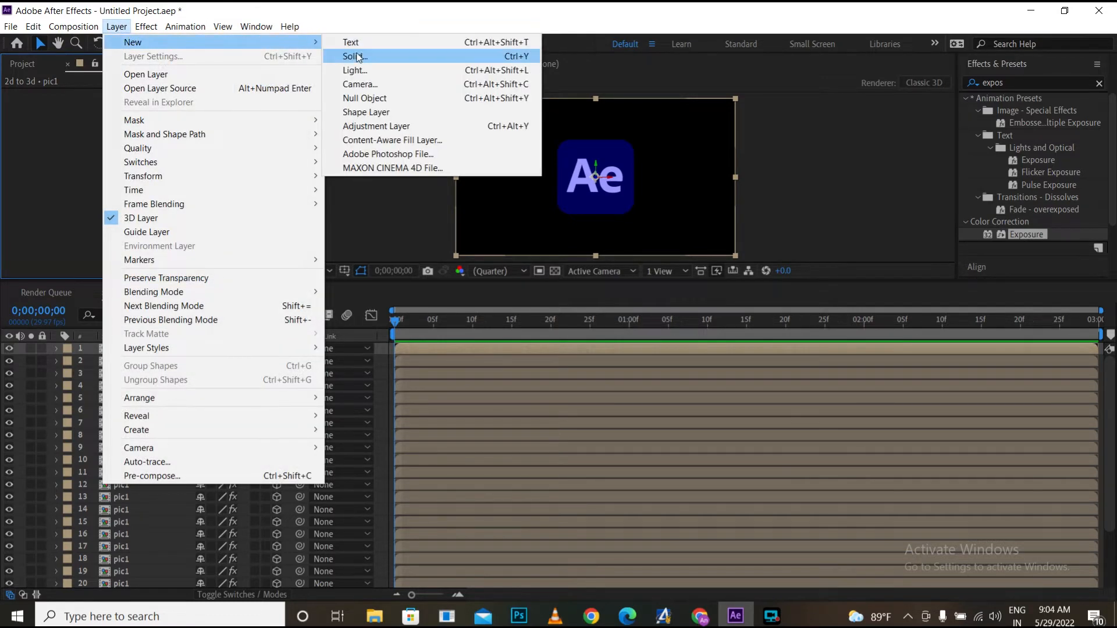
pyautogui.click(360, 84)
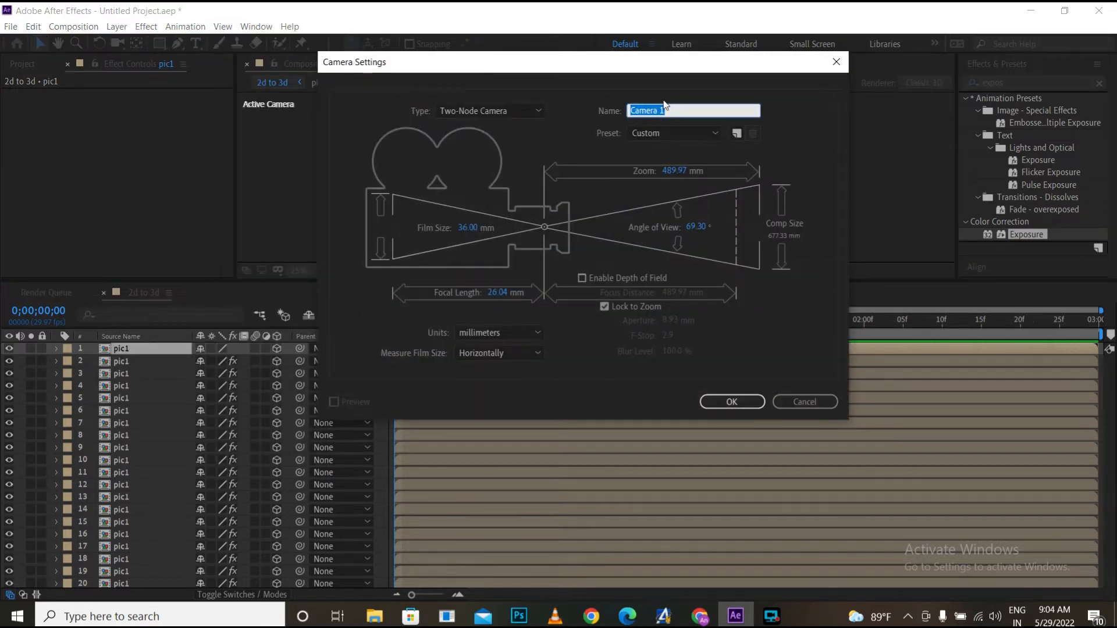
pyautogui.click(746, 404)
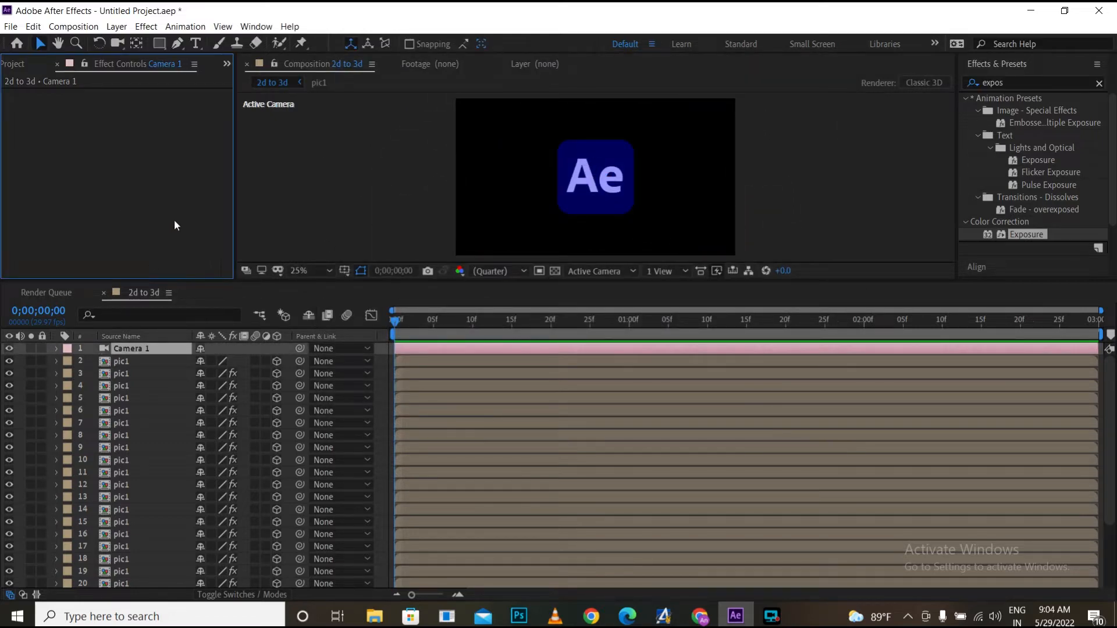
pyautogui.click(57, 348)
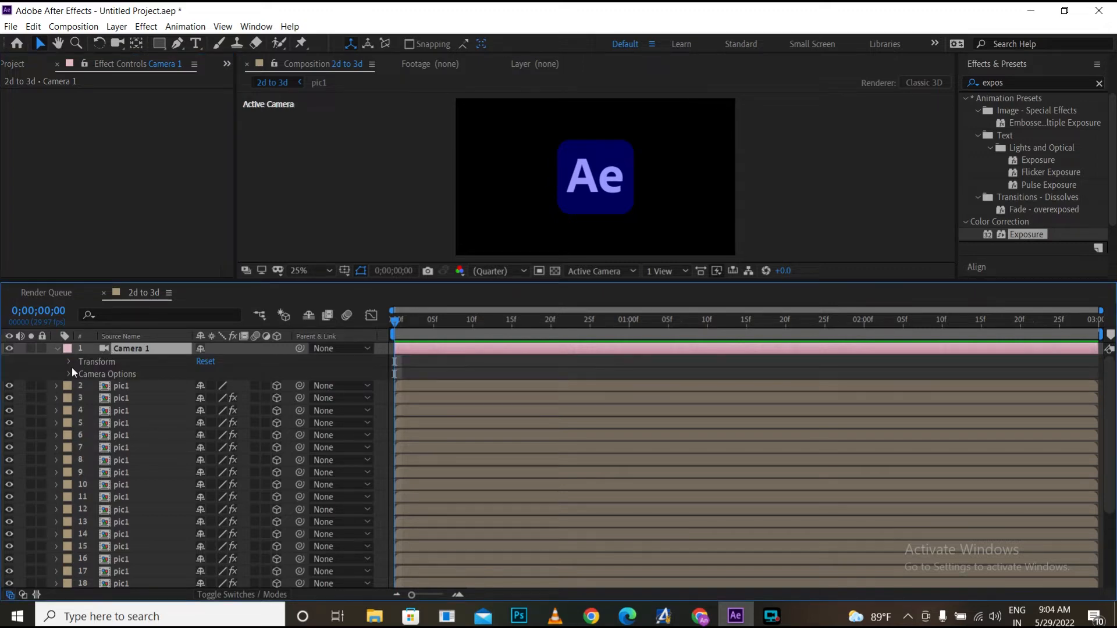
pyautogui.click(68, 362)
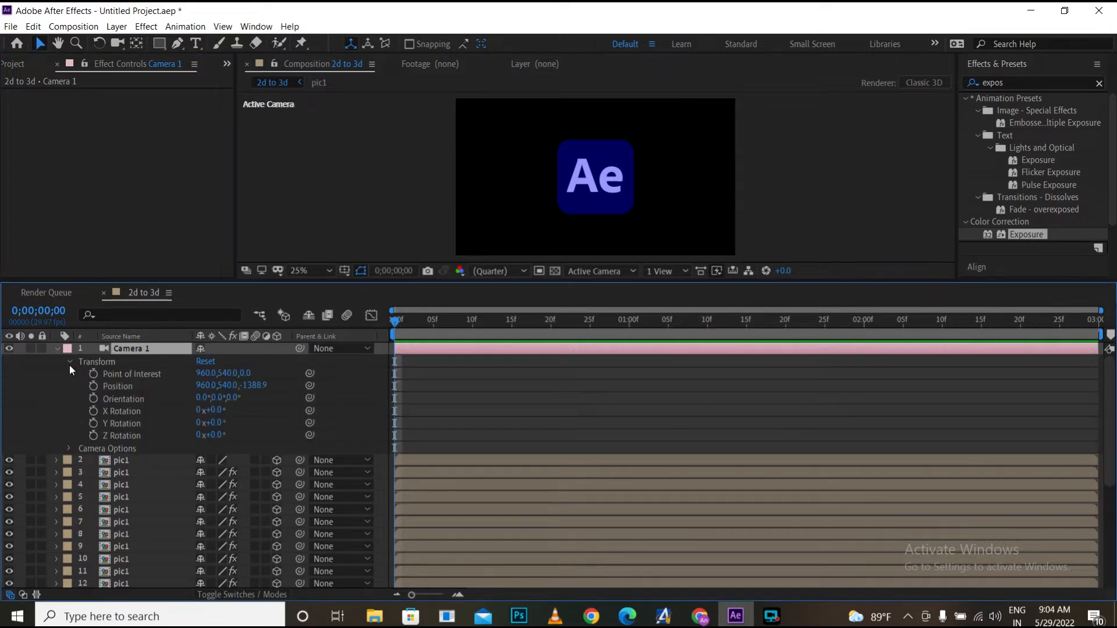
pyautogui.click(69, 365)
pyautogui.click(69, 375)
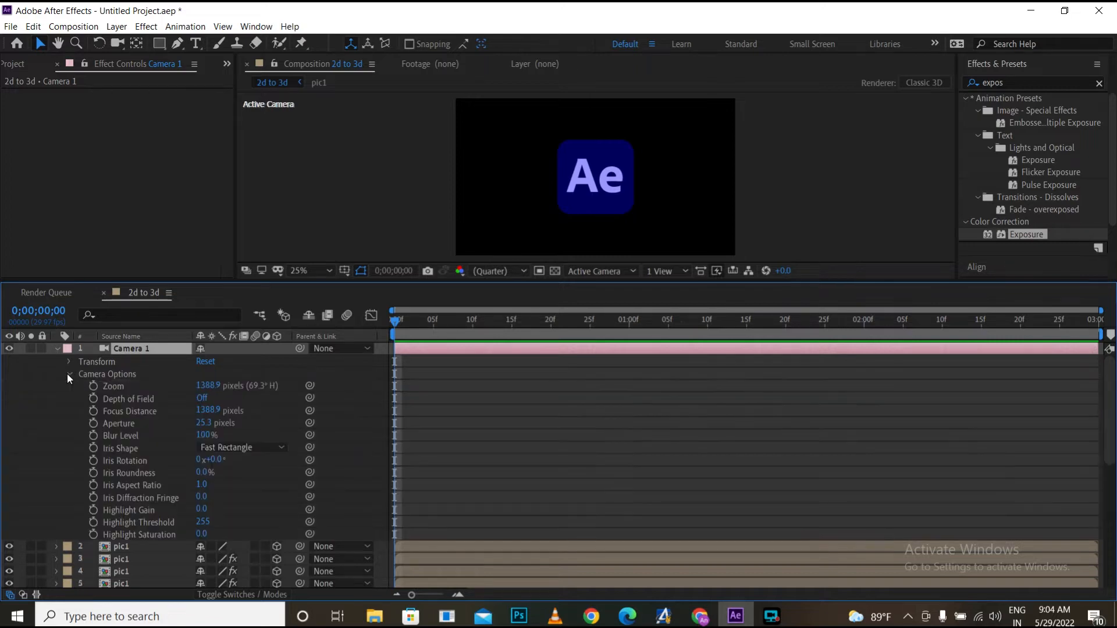
pyautogui.click(69, 374)
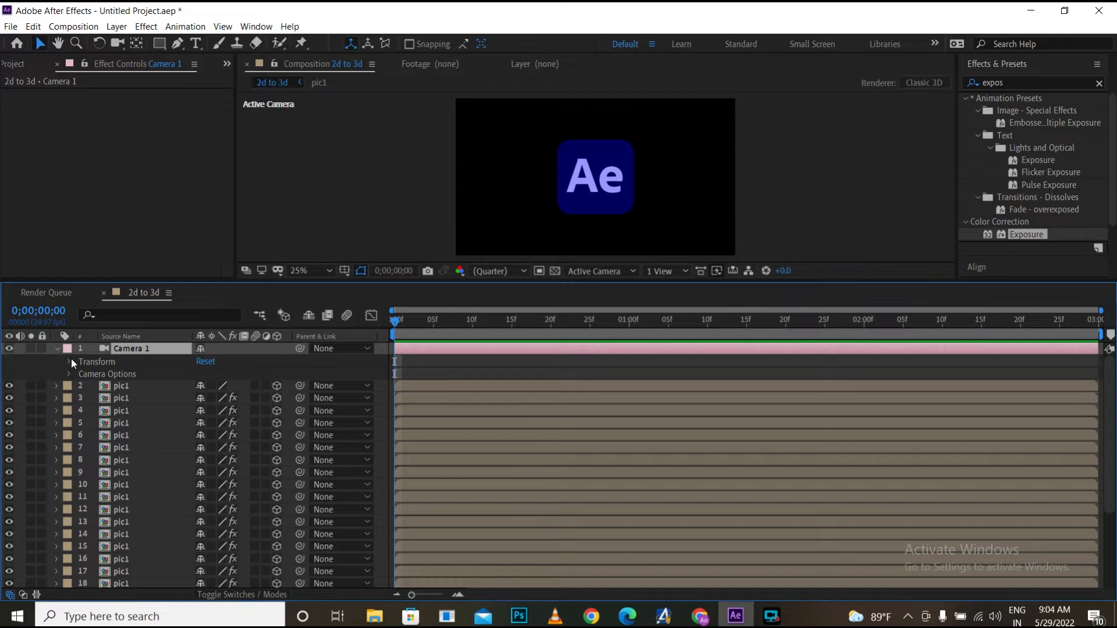
pyautogui.click(68, 362)
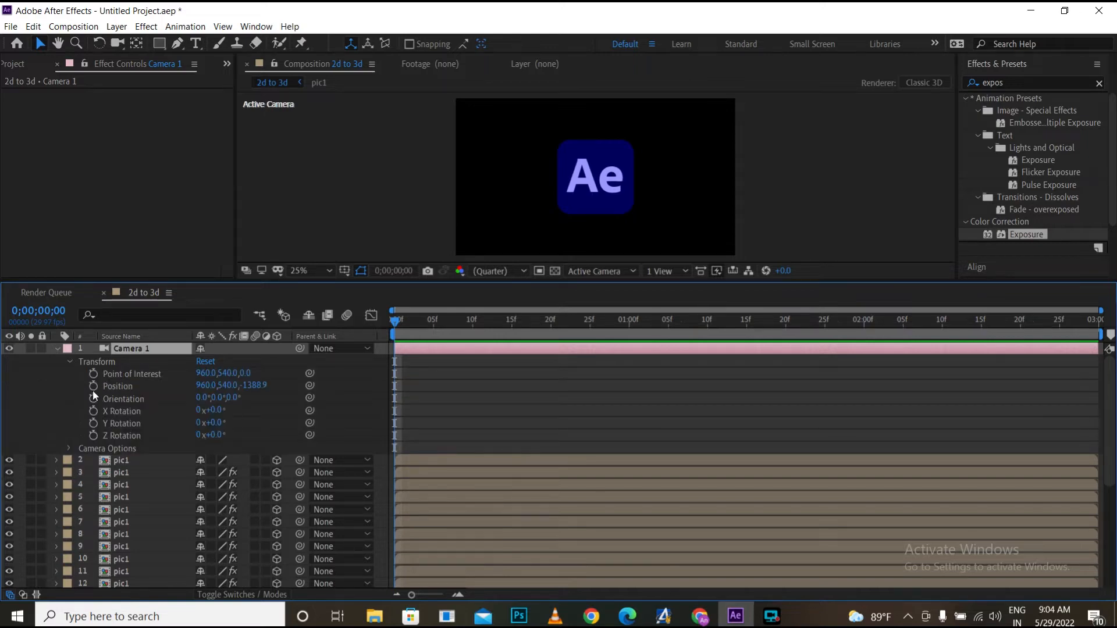
pyautogui.click(93, 387)
pyautogui.click(402, 320)
pyautogui.press('Home')
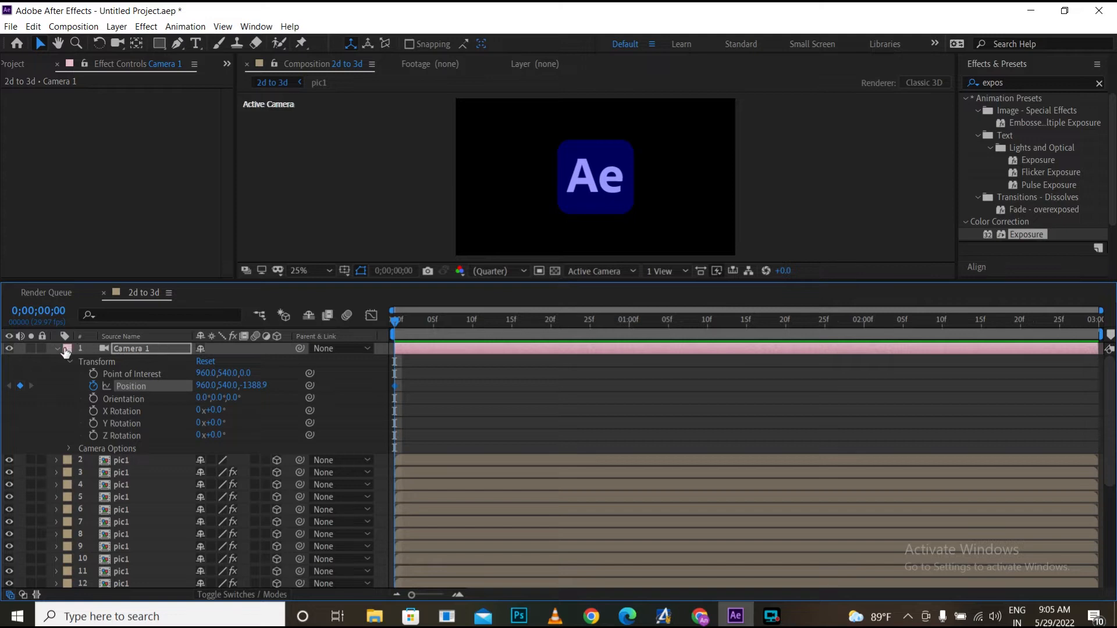
pyautogui.moveTo(416, 368); pyautogui.dragTo(368, 392)
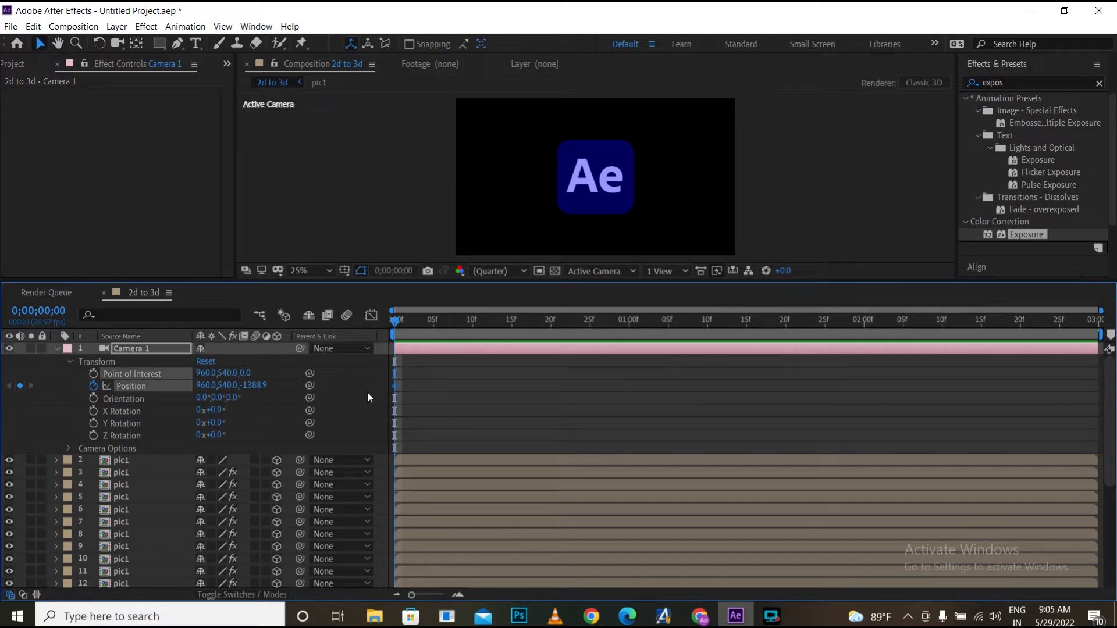
pyautogui.press('Delete')
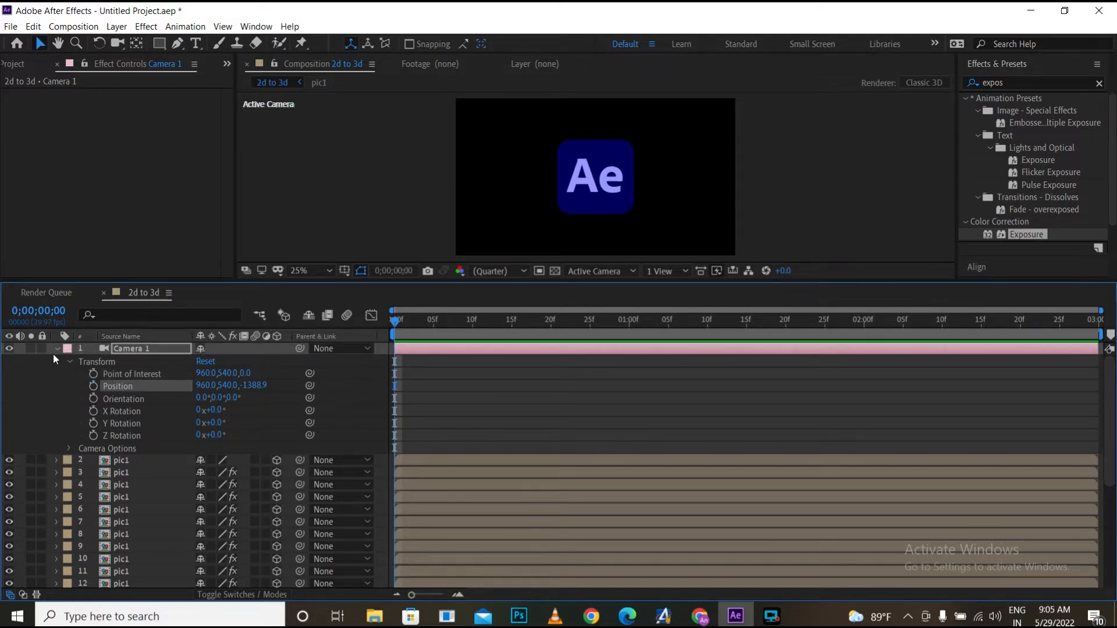
pyautogui.click(56, 349)
# - Reveal Camera 1's Position, activate the Unified Camera Tool, and set a Position keyframe at 0;00;00;00
pyautogui.click(121, 347)
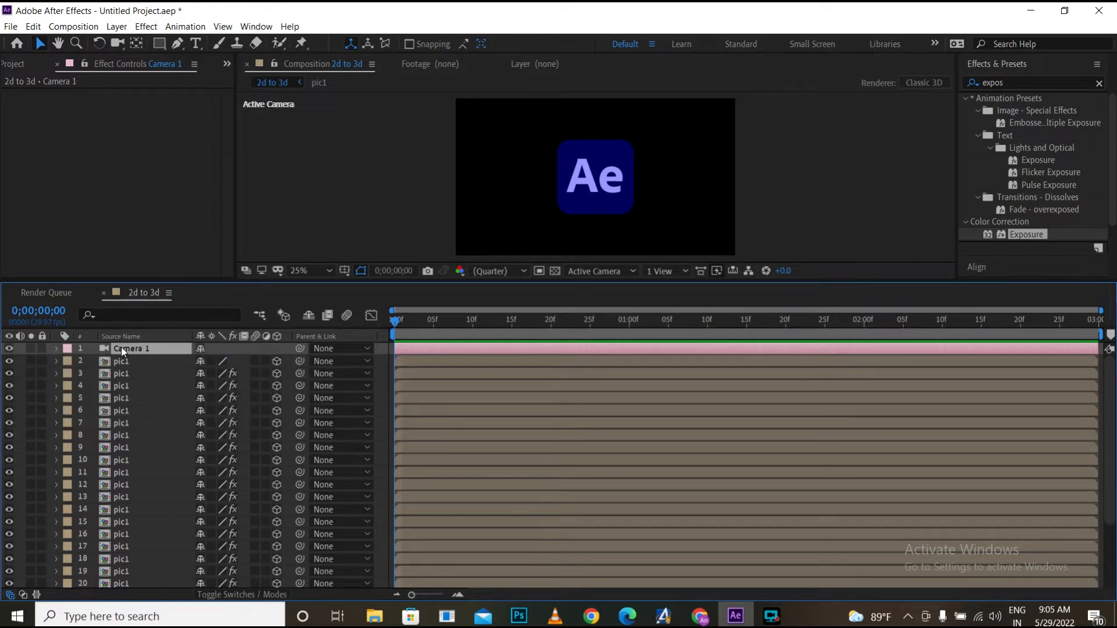
pyautogui.press('p')
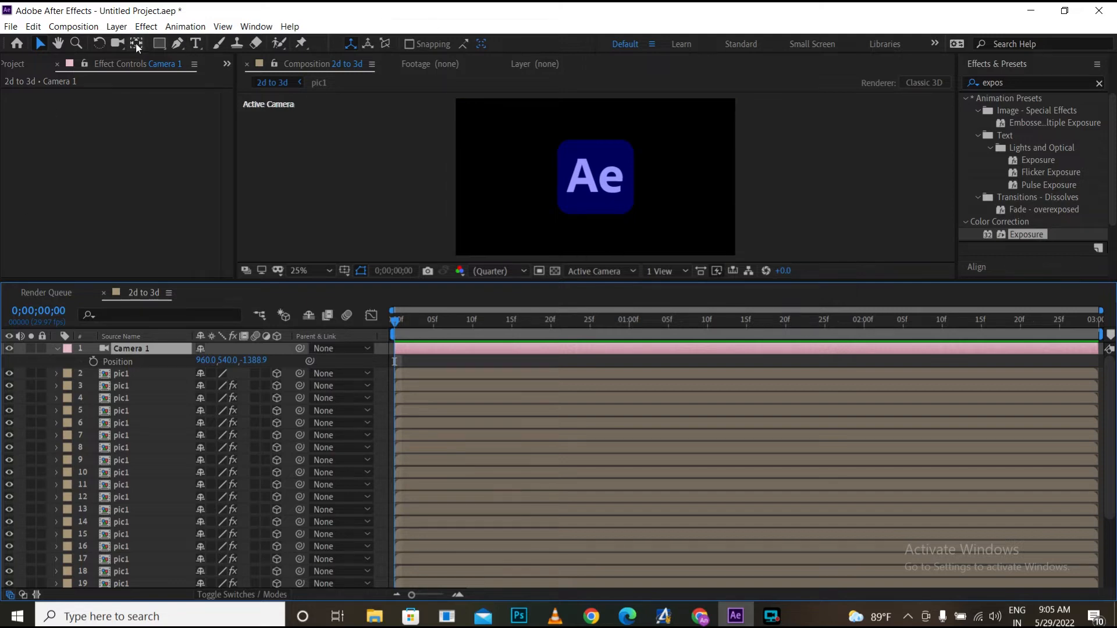
pyautogui.click(119, 44)
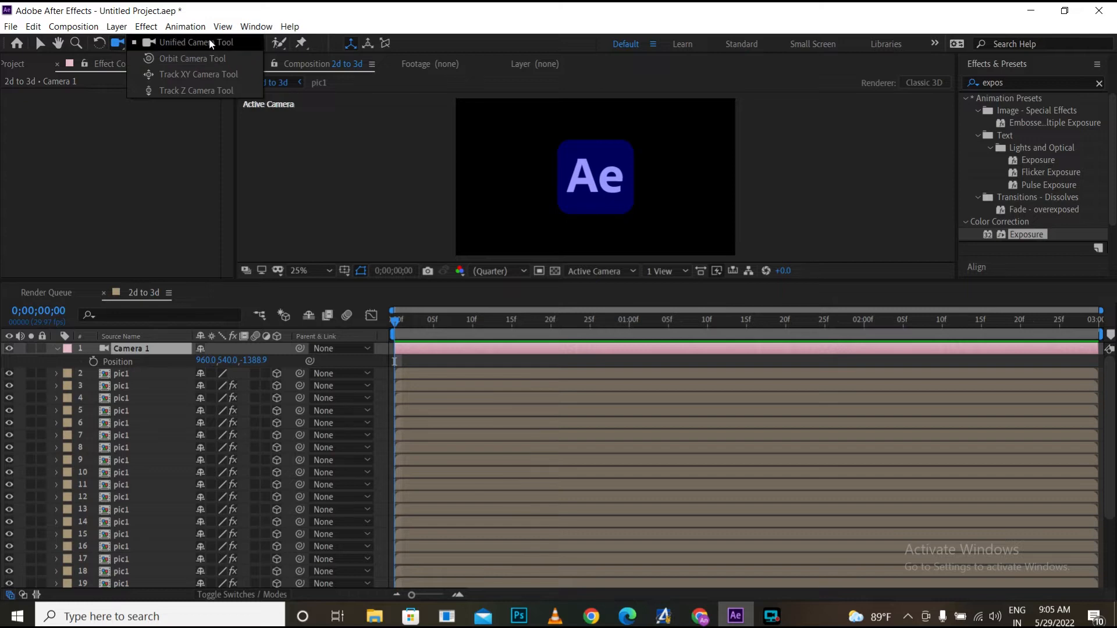
pyautogui.click(240, 38)
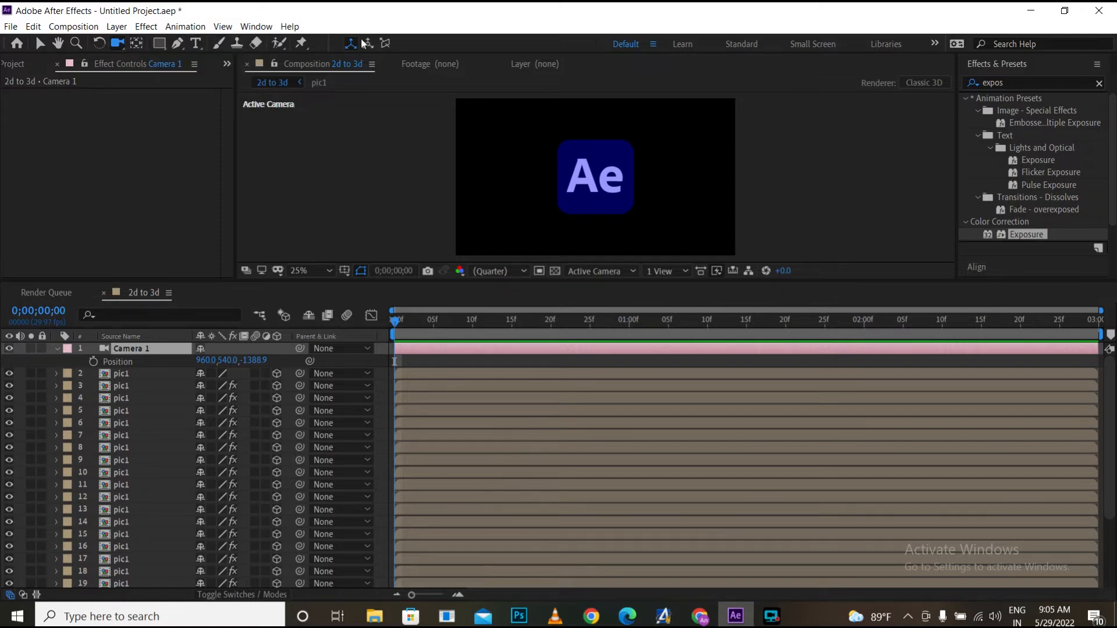
pyautogui.click(93, 361)
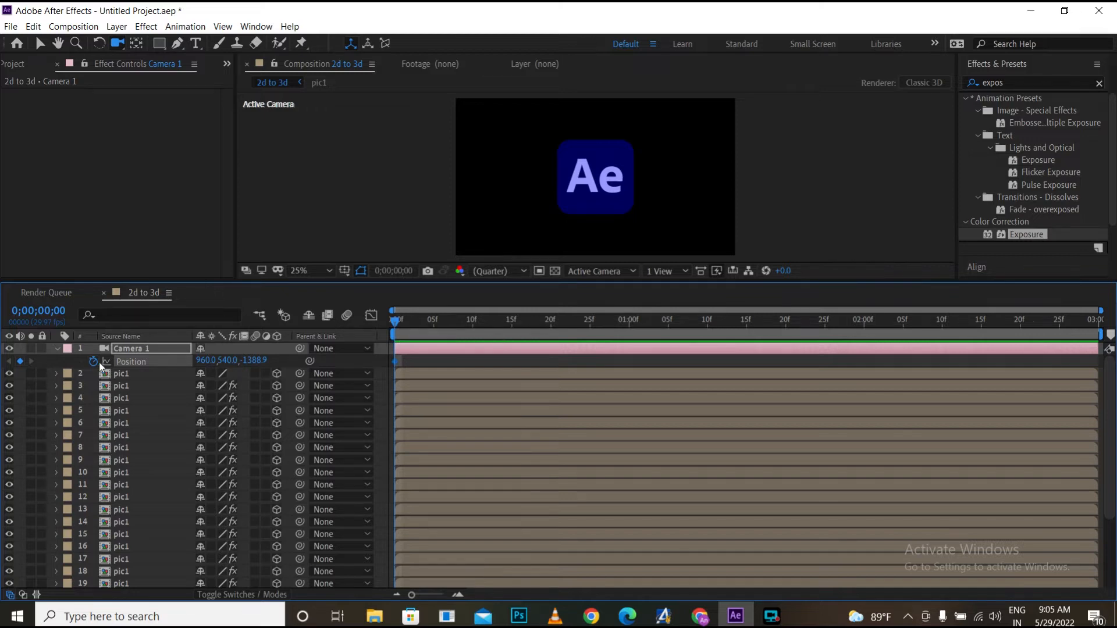
# - At 0;00;00;10, orbit Camera 1 around the logo to a Position of about 2312.5, 491.5, -312.2 and preview the motion
pyautogui.moveTo(462, 329); pyautogui.dragTo(476, 333)
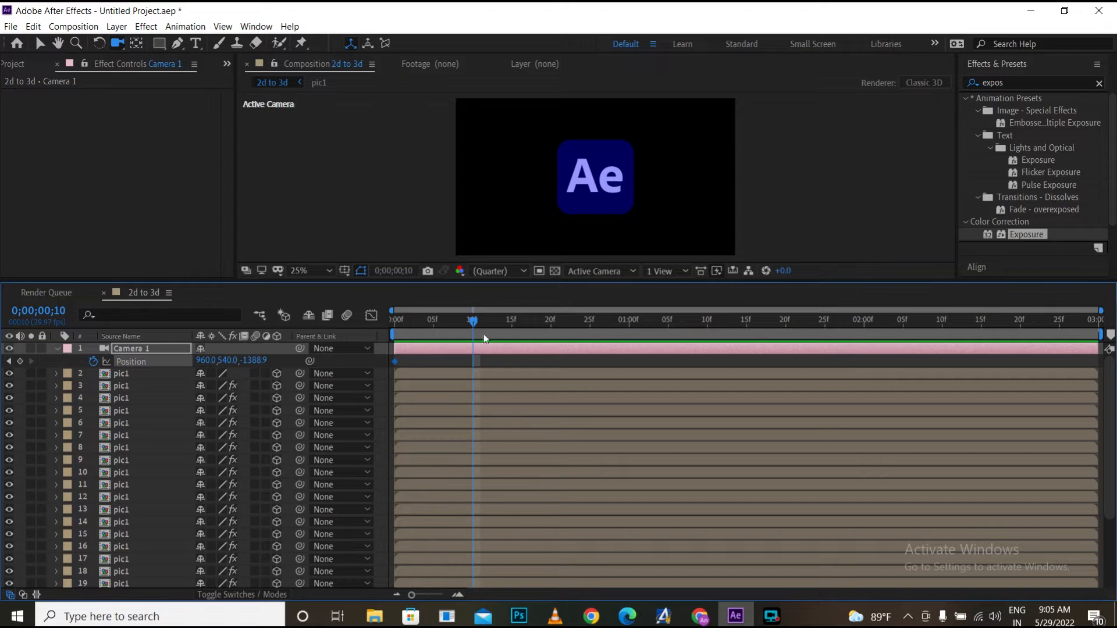
pyautogui.moveTo(610, 190); pyautogui.dragTo(565, 191)
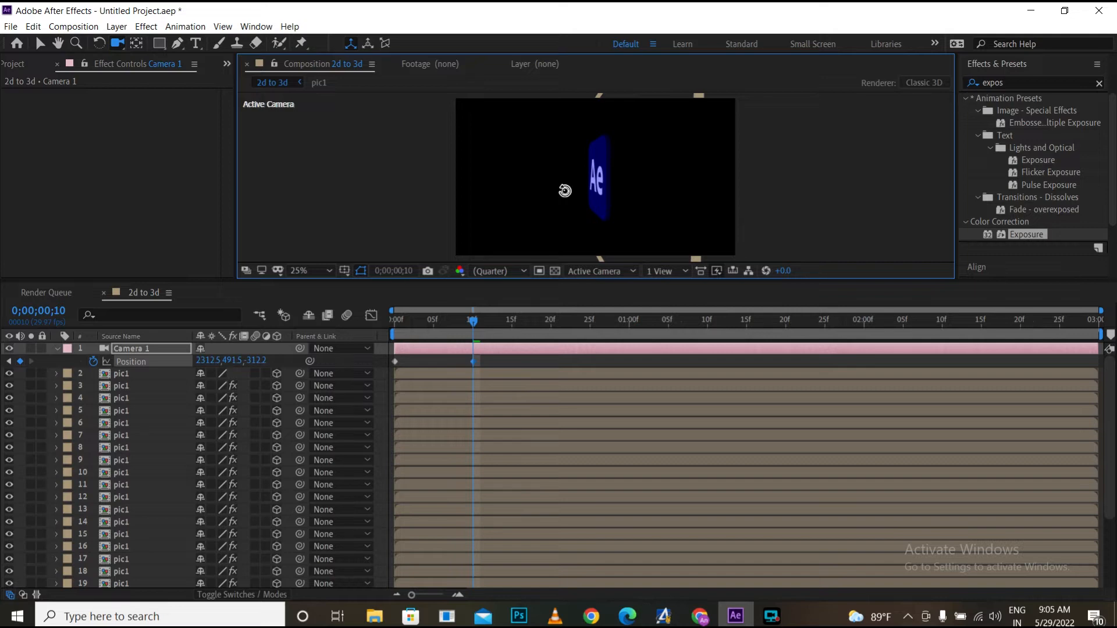
pyautogui.moveTo(470, 323); pyautogui.dragTo(396, 323)
pyautogui.press('space')
pyautogui.press('space')
pyautogui.moveTo(779, 321); pyautogui.dragTo(395, 324)
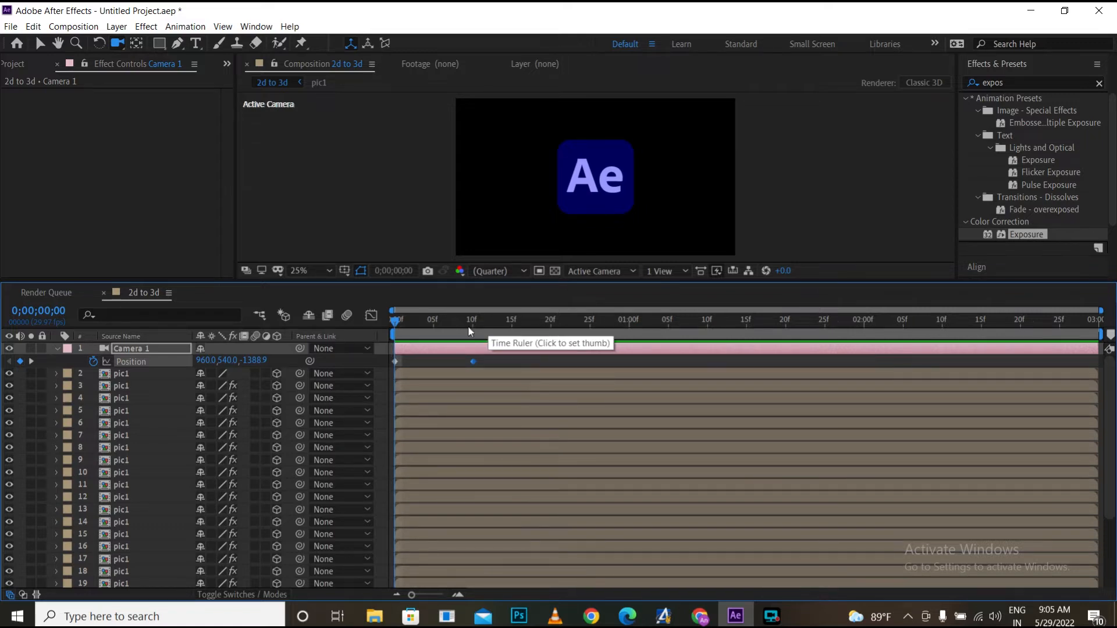
# - Slow the camera move by shifting its second Position keyframe to about frame 19, and preview the animation
pyautogui.moveTo(474, 361); pyautogui.dragTo(543, 362)
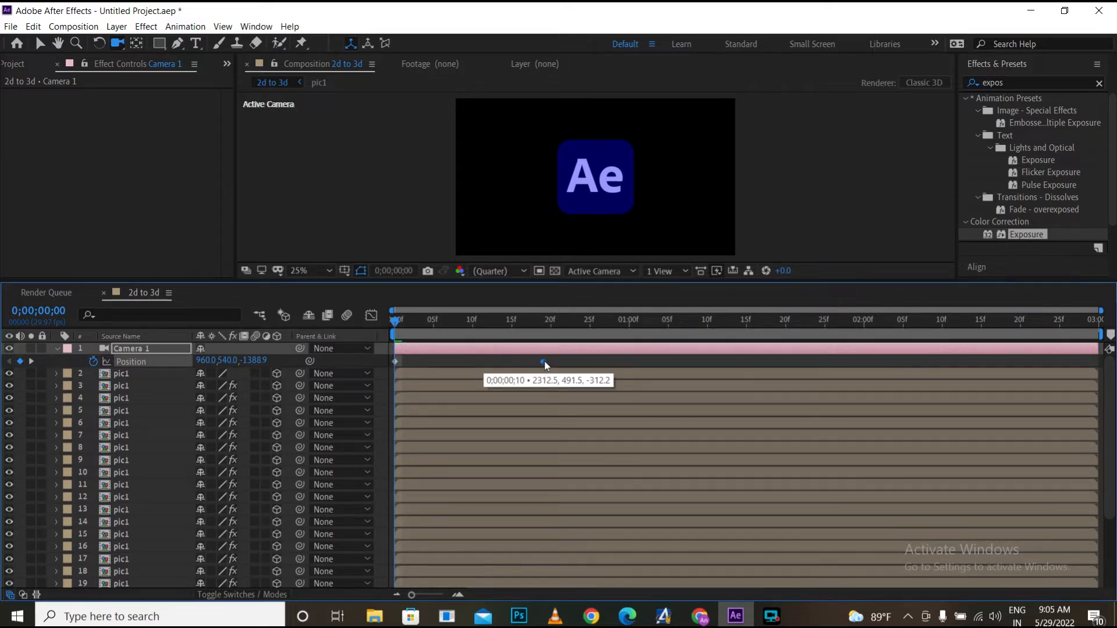
pyautogui.press('space')
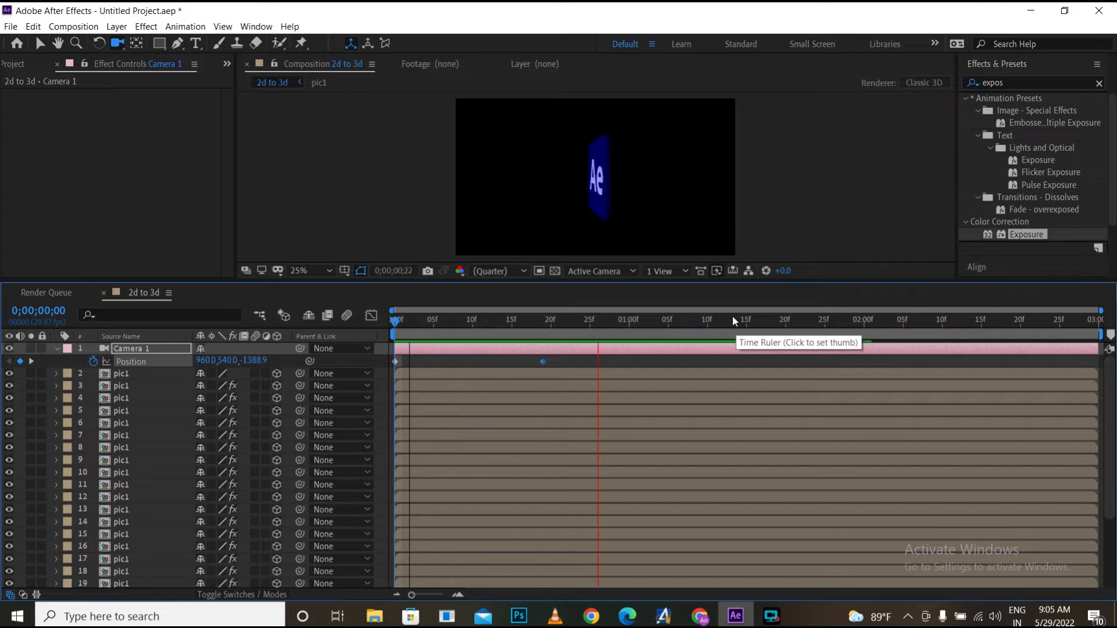
pyautogui.click(636, 234)
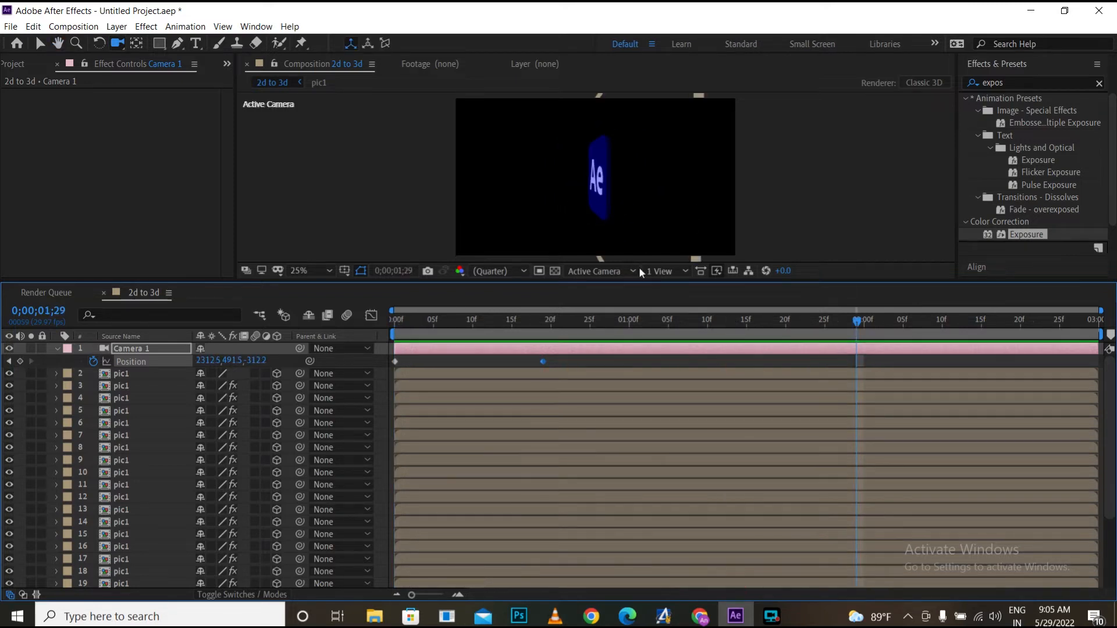
pyautogui.moveTo(830, 317); pyautogui.dragTo(347, 299)
pyautogui.press('space')
pyautogui.press('space')
# - At 0;00;01;10, orbit Camera 1 above the logo to a Position of about 960, -175.3, -1190.5 and preview from the start
pyautogui.moveTo(710, 323)
pyautogui.mouseDown()
pyautogui.moveTo(649, 325)
pyautogui.moveTo(709, 323)
pyautogui.mouseUp()
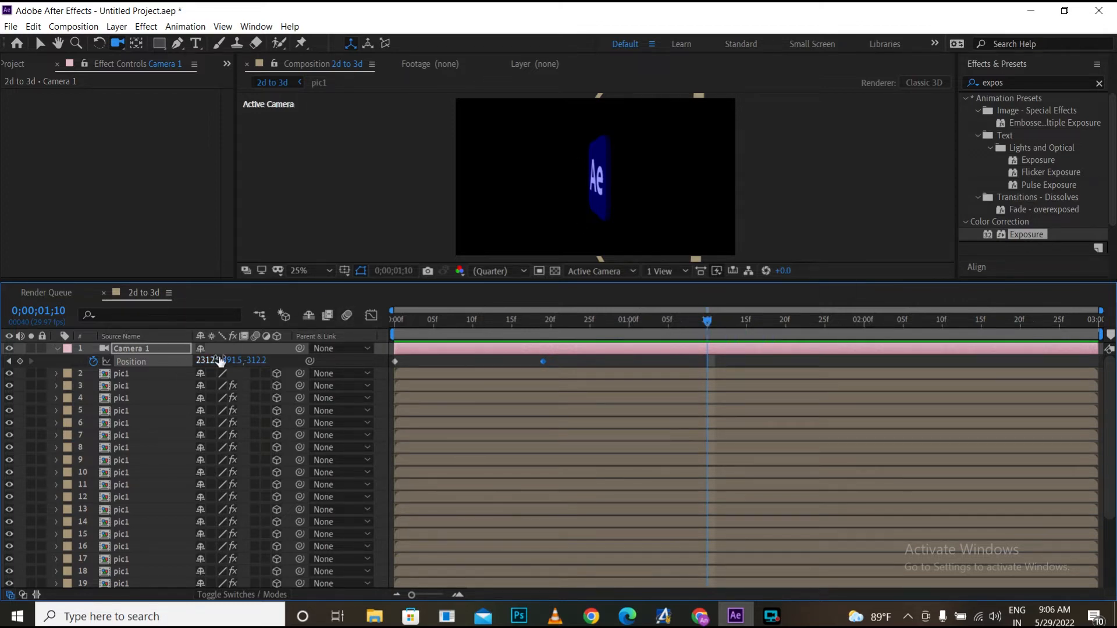
pyautogui.moveTo(595, 179); pyautogui.dragTo(845, 182)
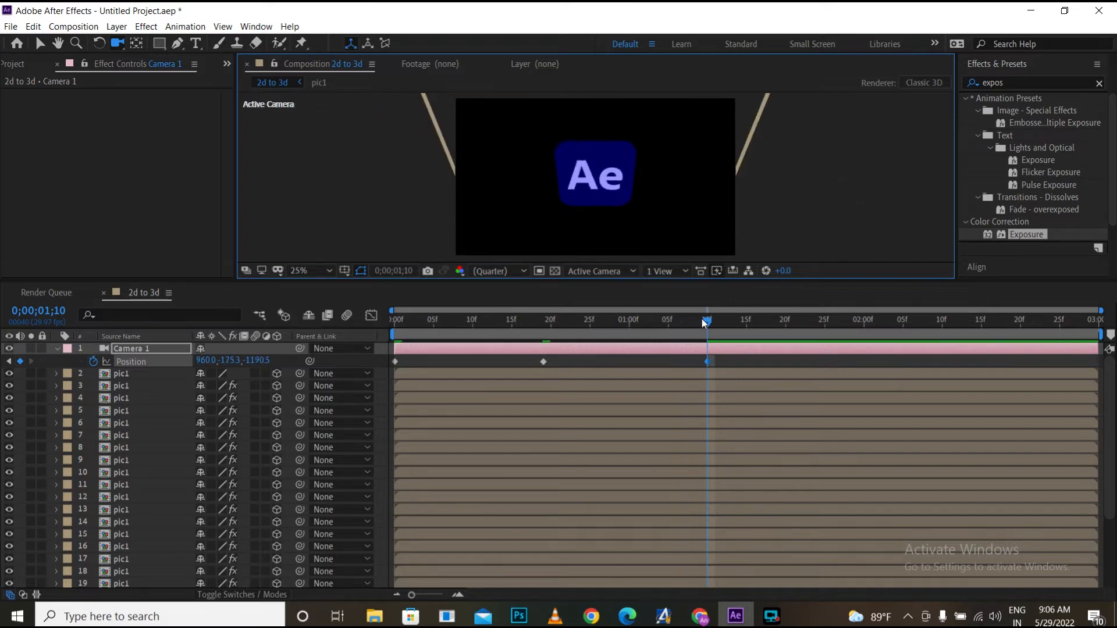
pyautogui.moveTo(662, 324); pyautogui.dragTo(396, 320)
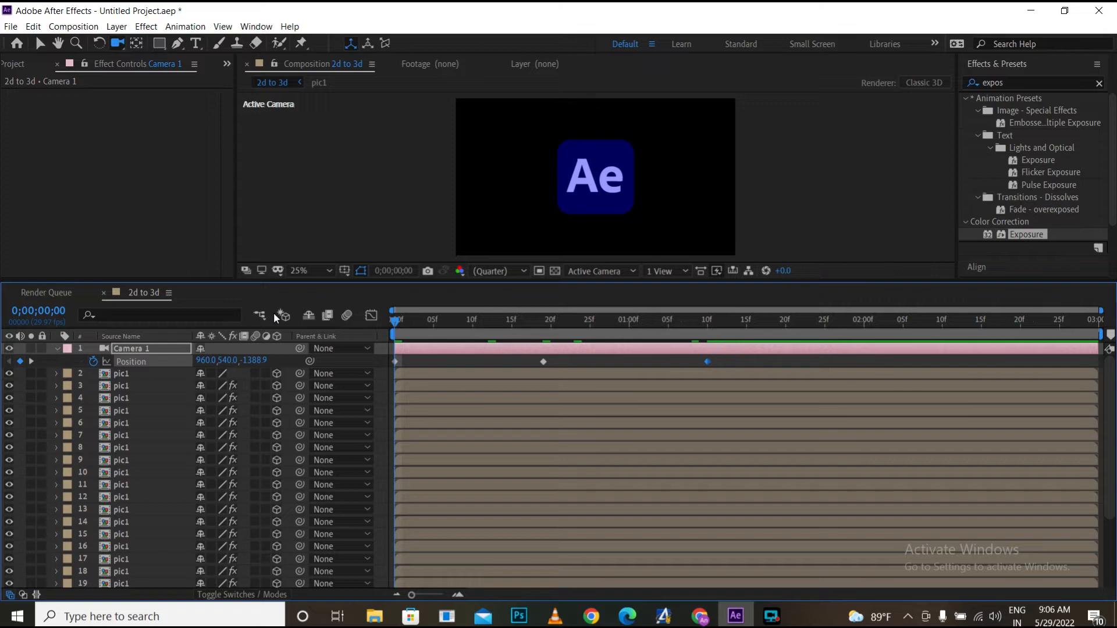
pyautogui.press('space')
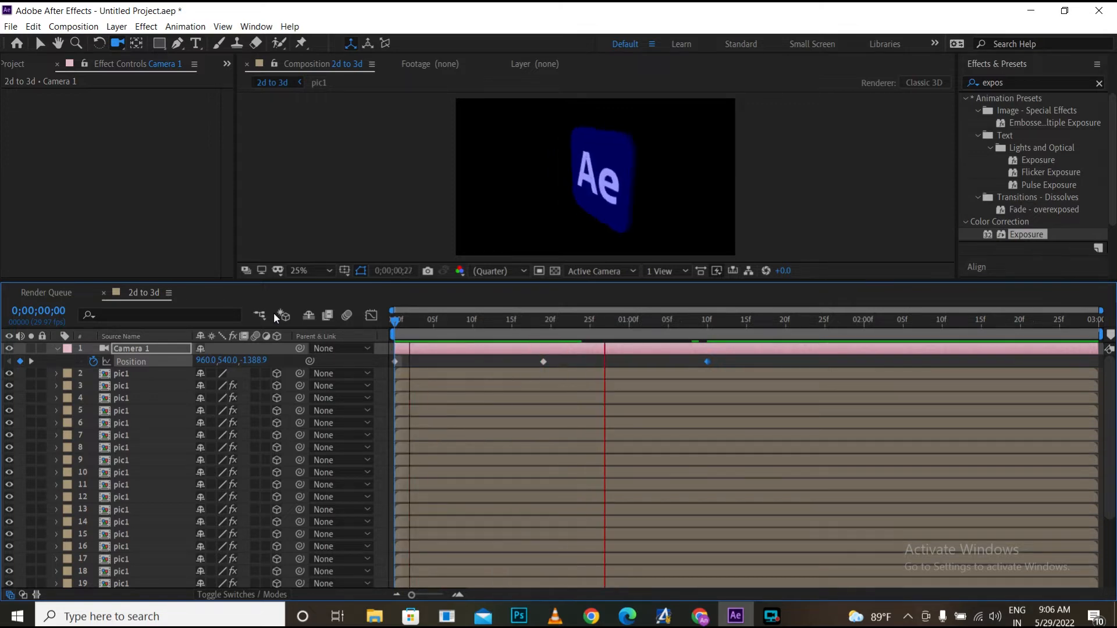
pyautogui.press('space')
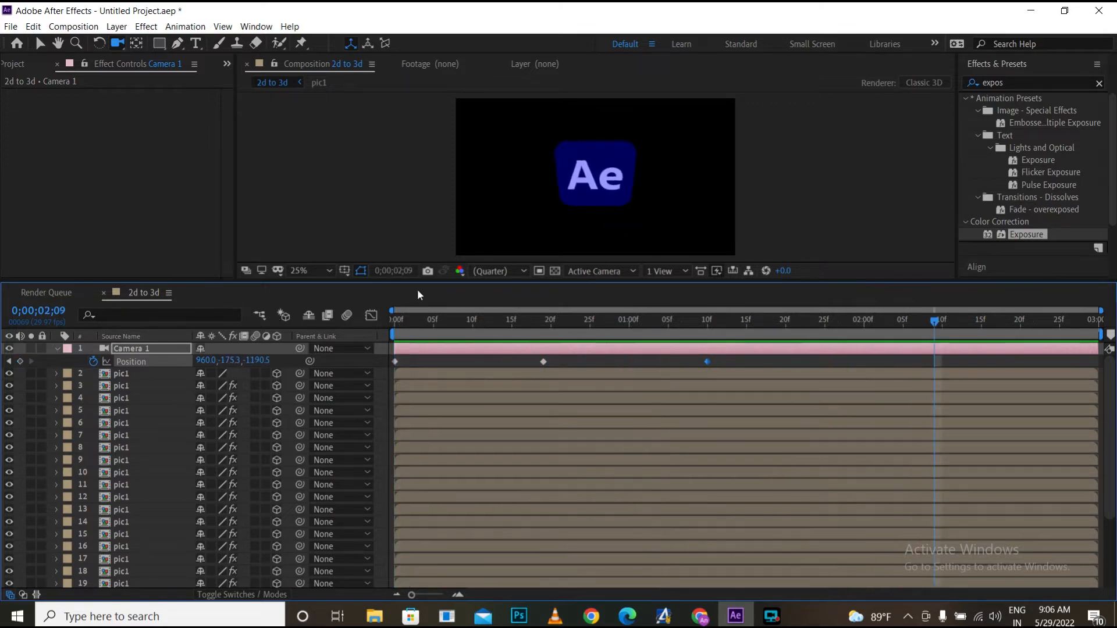
pyautogui.moveTo(927, 320); pyautogui.dragTo(355, 319)
pyautogui.press('space')
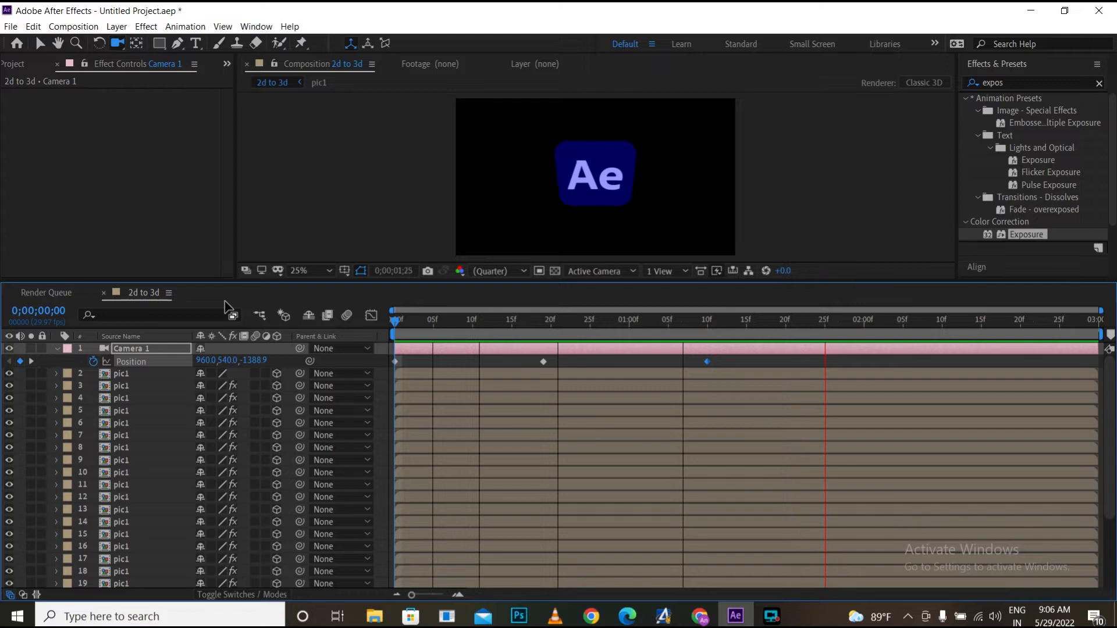
pyautogui.press('space')
pyautogui.moveTo(869, 322); pyautogui.dragTo(334, 316)
# - At 0;00;01;25, add a Camera 1 Position keyframe, orbit to about 2000.7, 828.8, -873.3, and preview the whole animation
pyautogui.moveTo(441, 316); pyautogui.dragTo(825, 306)
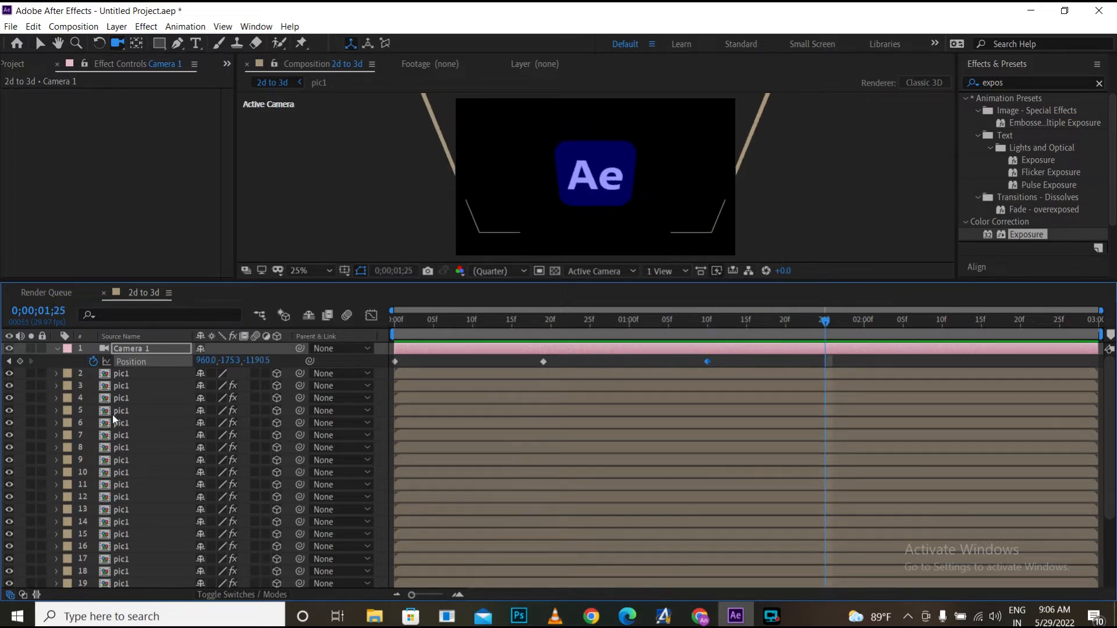
pyautogui.click(20, 361)
pyautogui.moveTo(592, 187); pyautogui.dragTo(798, 186)
pyautogui.moveTo(826, 320); pyautogui.dragTo(692, 321)
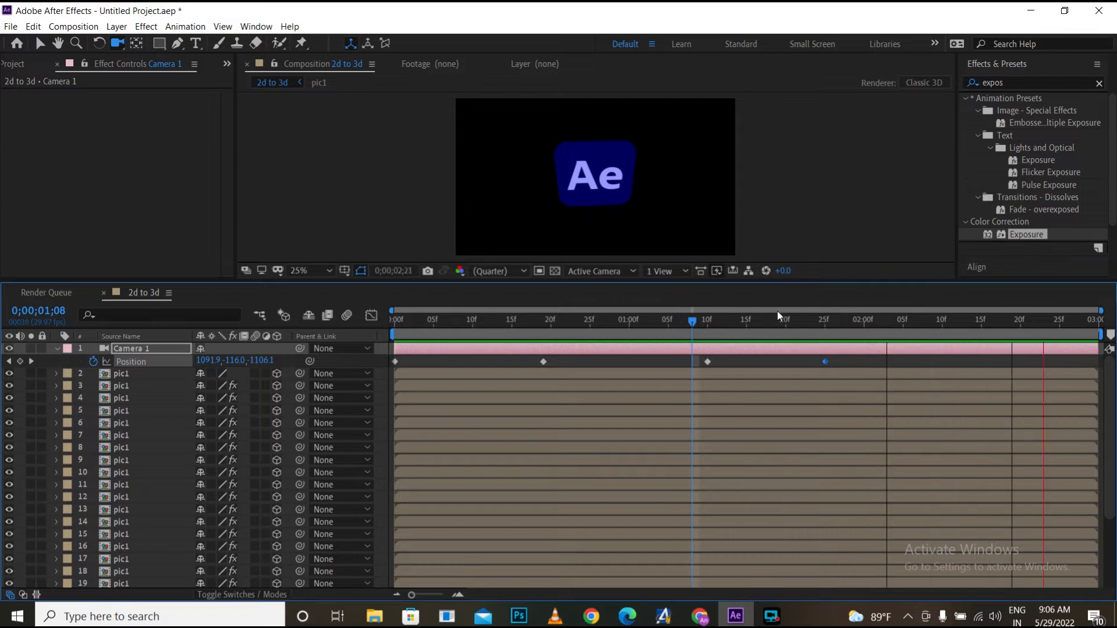
pyautogui.moveTo(865, 337); pyautogui.dragTo(825, 337)
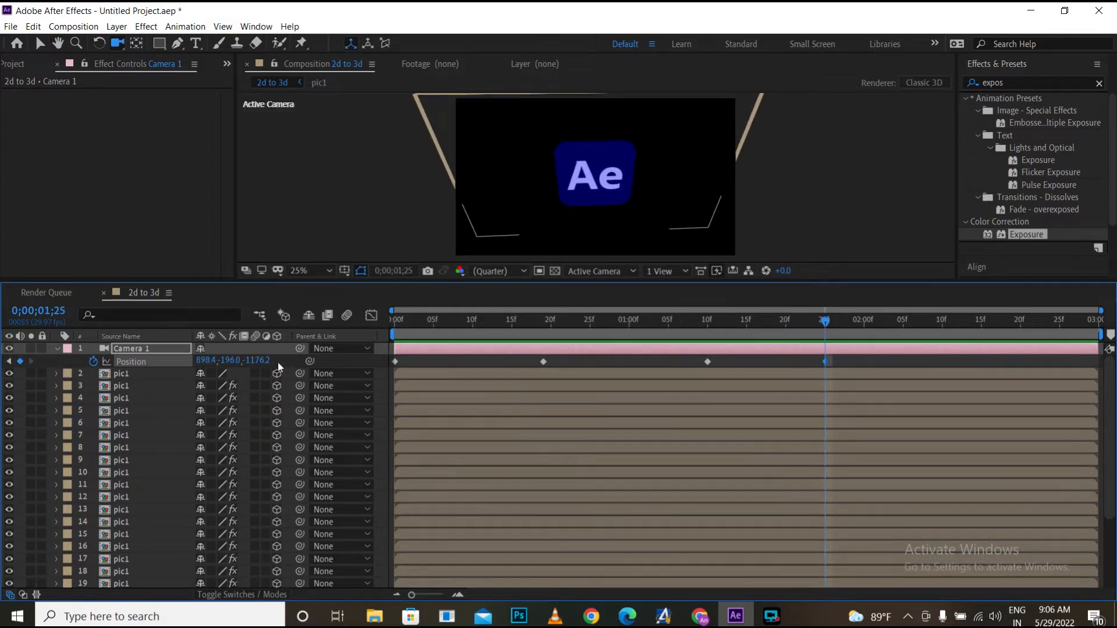
pyautogui.moveTo(583, 214); pyautogui.dragTo(554, 184)
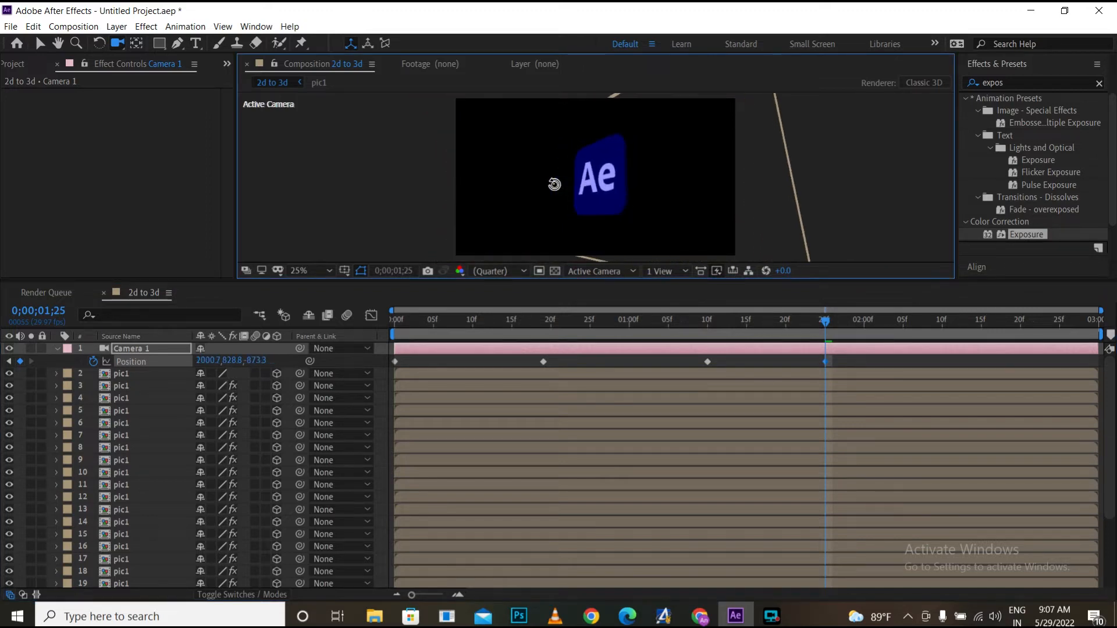
pyautogui.moveTo(825, 320); pyautogui.dragTo(684, 321)
pyautogui.press('space')
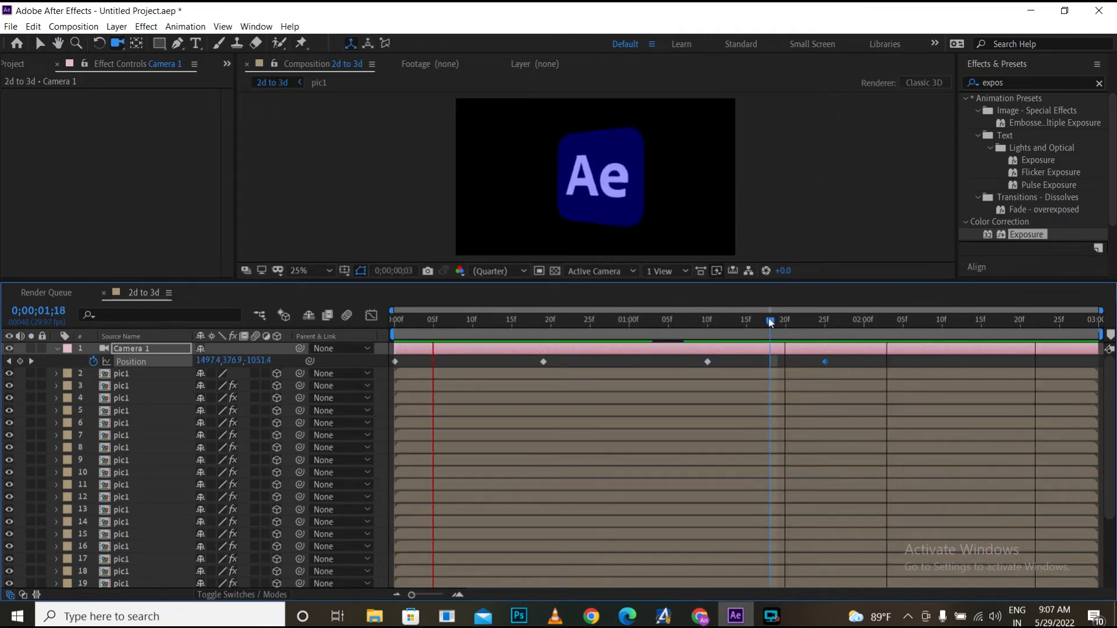
pyautogui.press('Home')
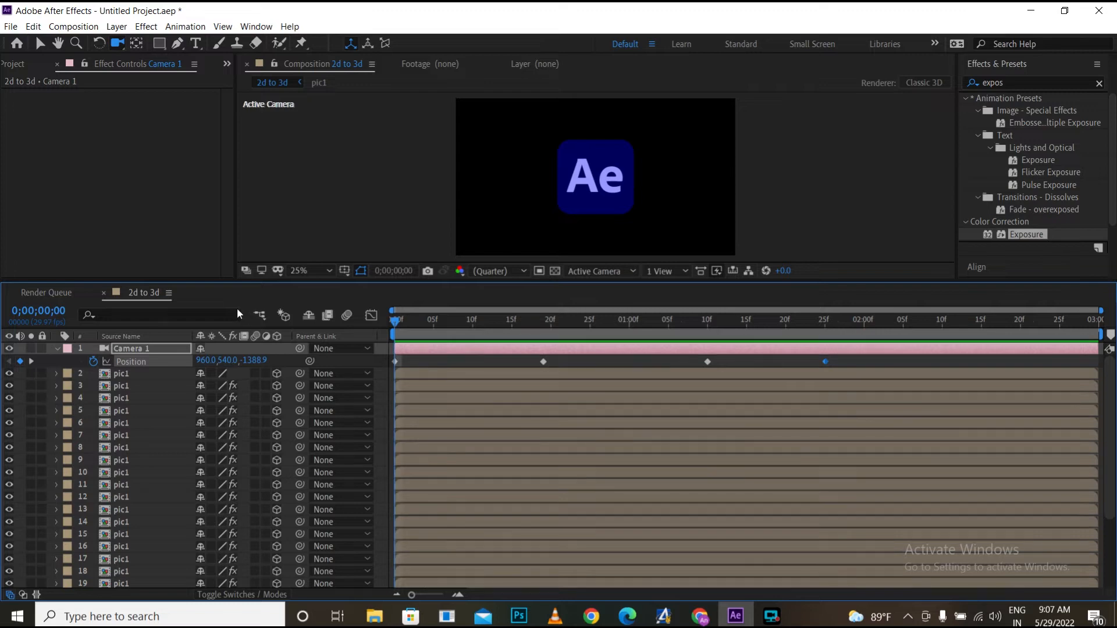
pyautogui.press('space')
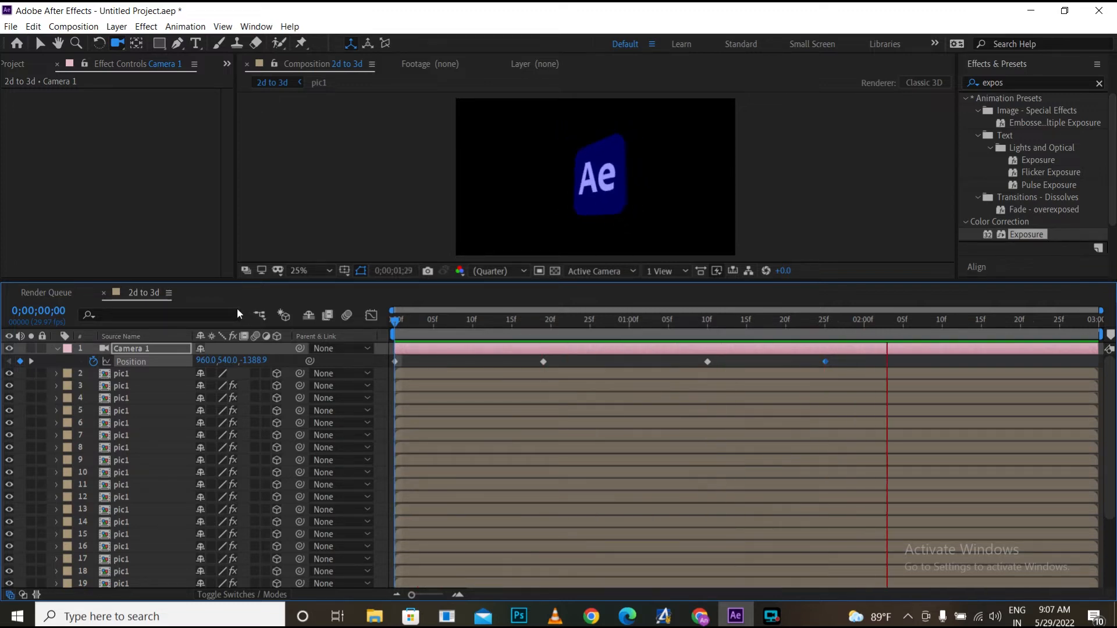
pyautogui.press('space')
# - Inspect the logo's 3D edges at 100% magnification, replay the animation, and look through the layer stack
pyautogui.press('/')
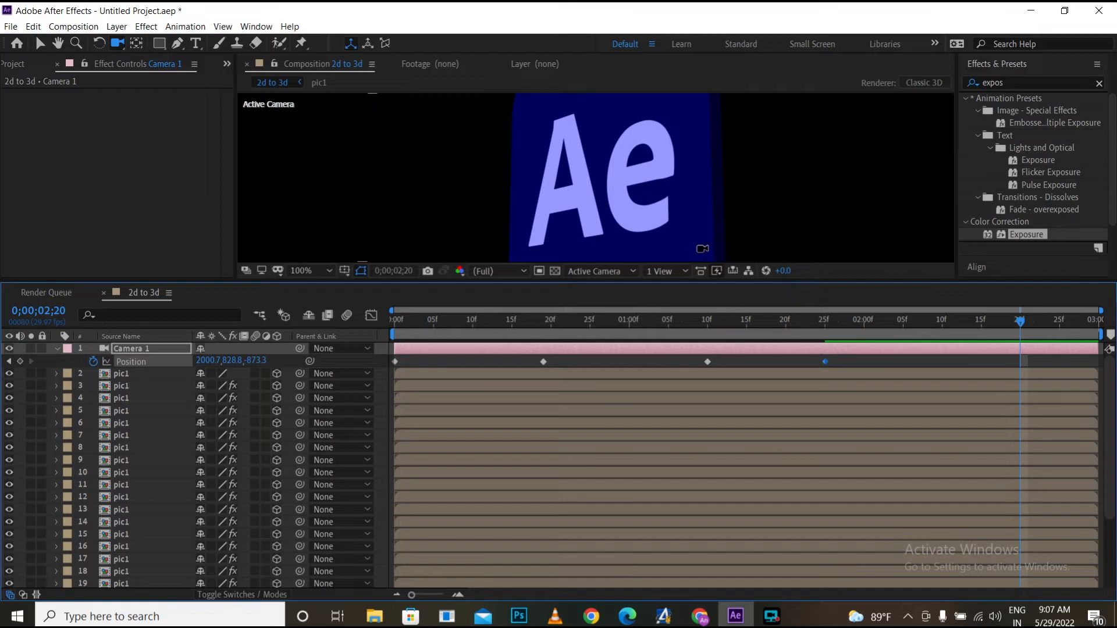
pyautogui.moveTo(1021, 320); pyautogui.dragTo(375, 317)
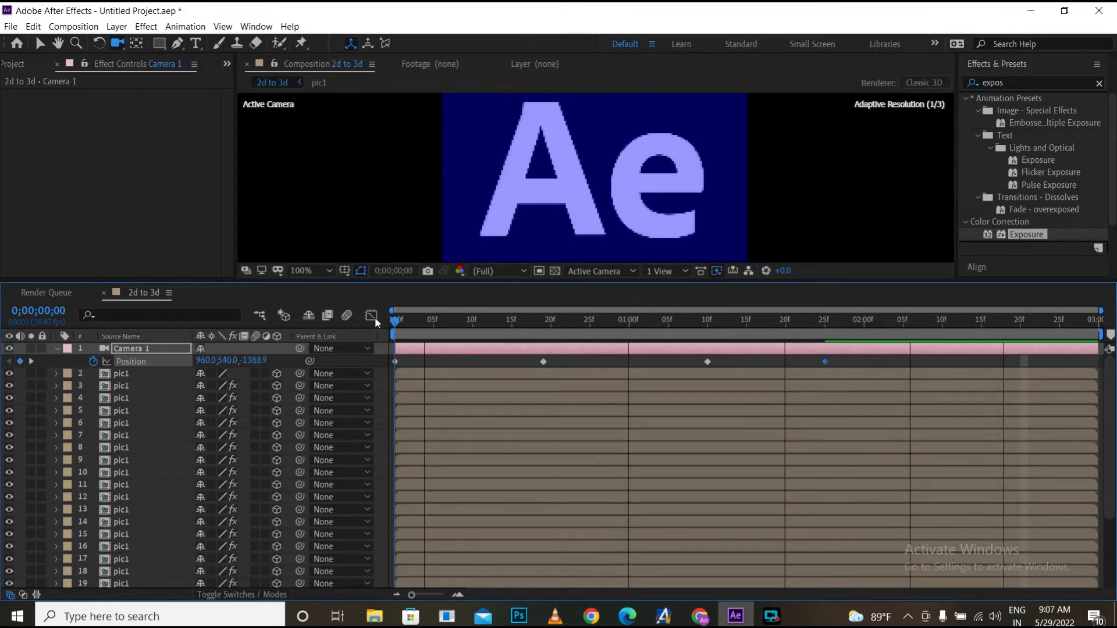
pyautogui.scroll(-1, 408, 303)
pyautogui.press('space')
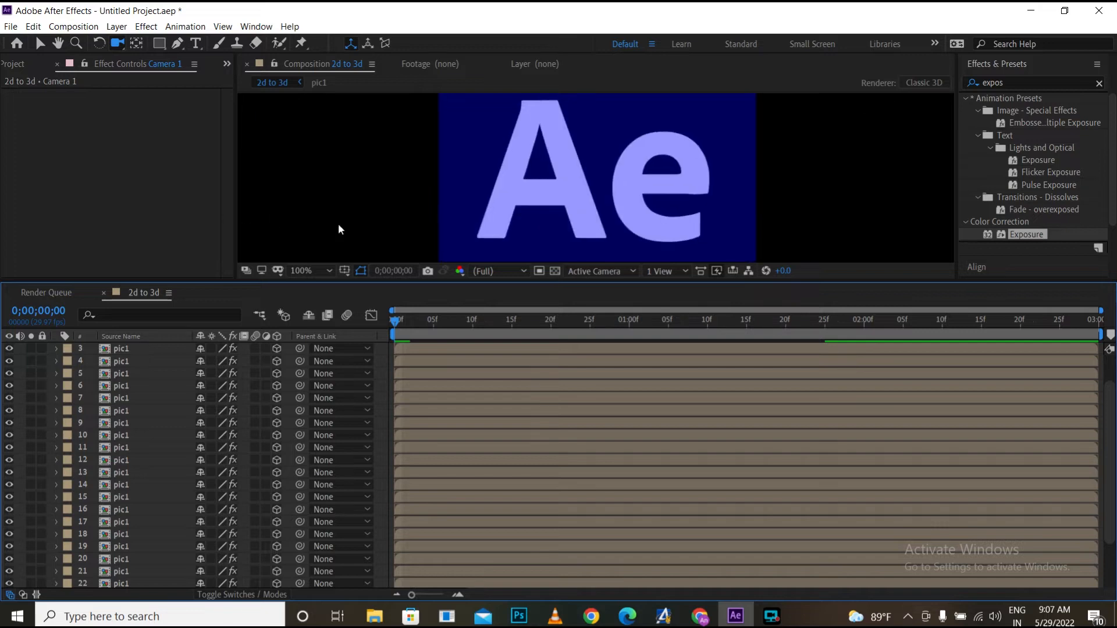
pyautogui.scroll(-2, 328, 349)
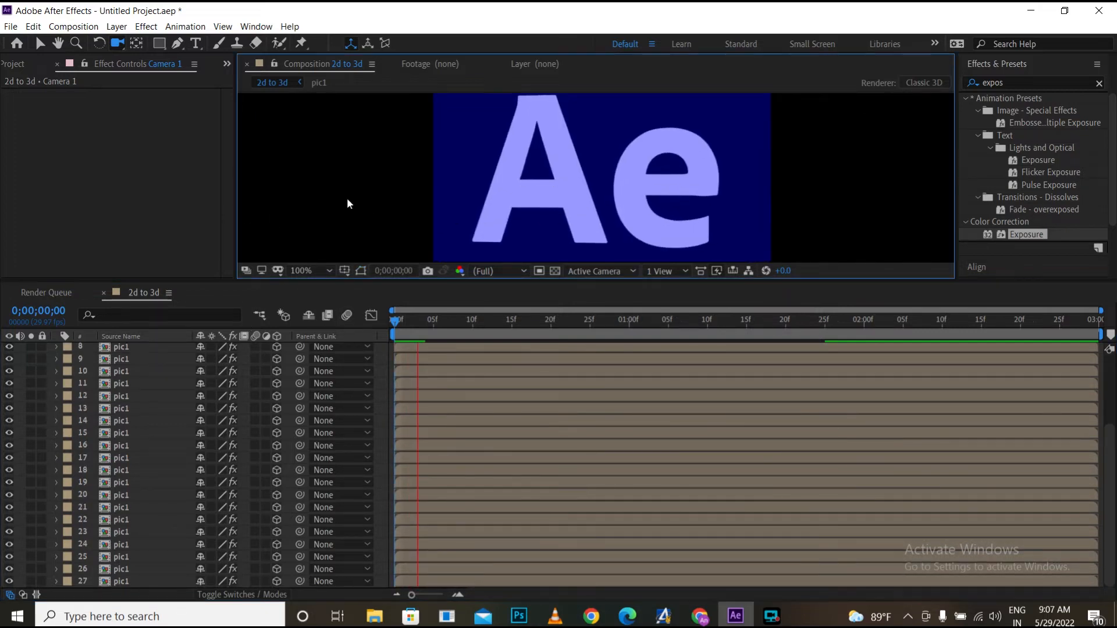
pyautogui.press('space')
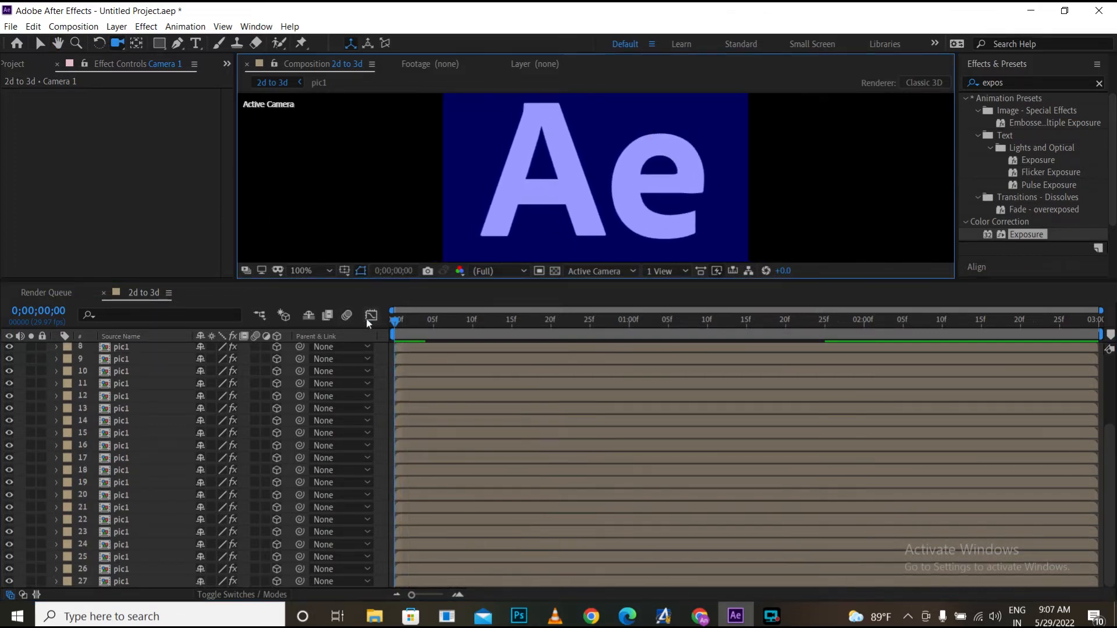
pyautogui.moveTo(397, 320); pyautogui.dragTo(340, 292)
pyautogui.scroll(-4, 372, 190)
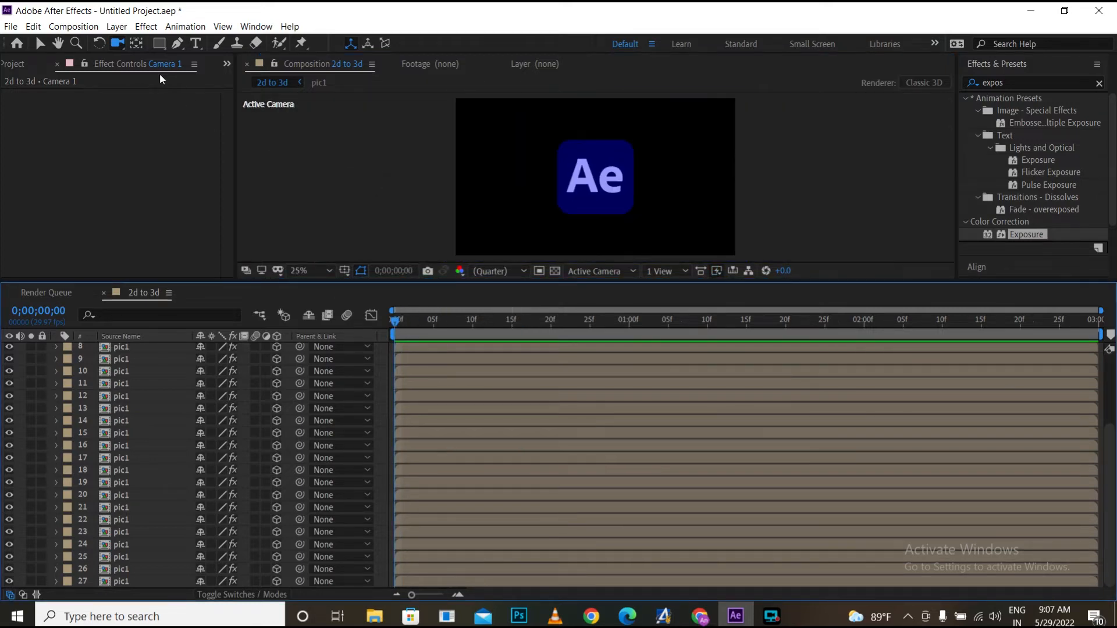
pyautogui.scroll(-1, 491, 142)
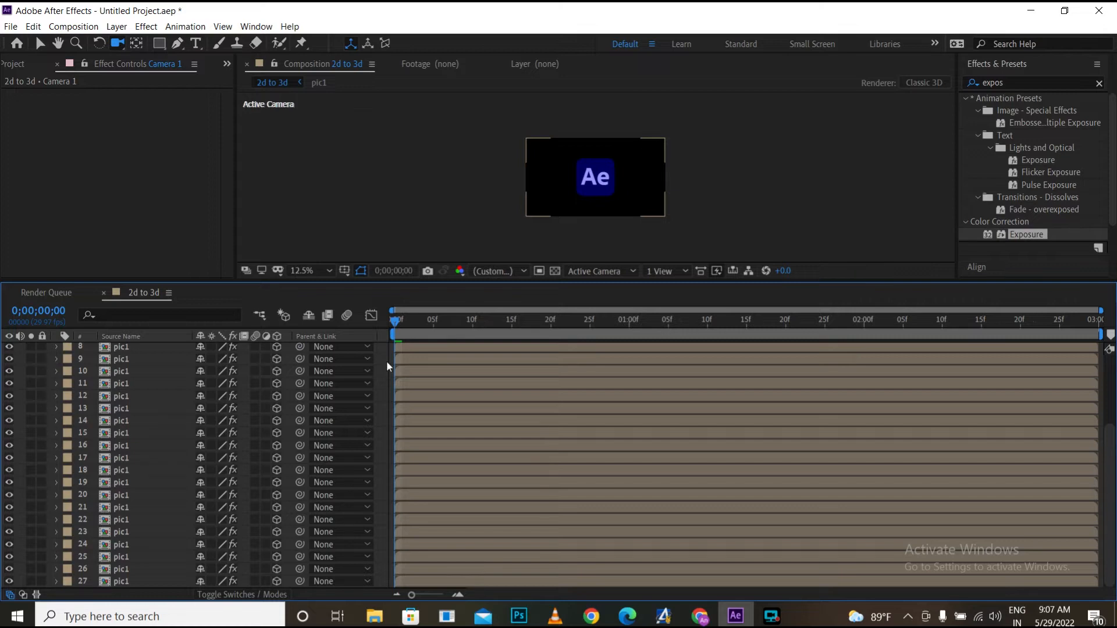
pyautogui.scroll(3, 207, 358)
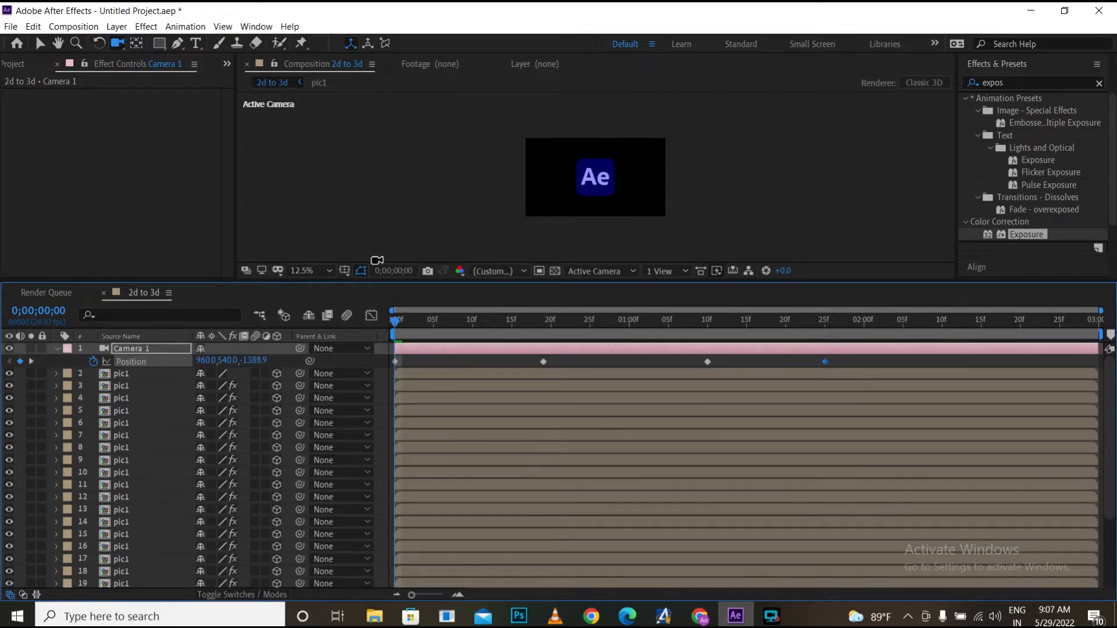
# - Set Camera 1's X Rotation to 16° on the first frame and turn on keyframing for it
pyautogui.click(56, 349)
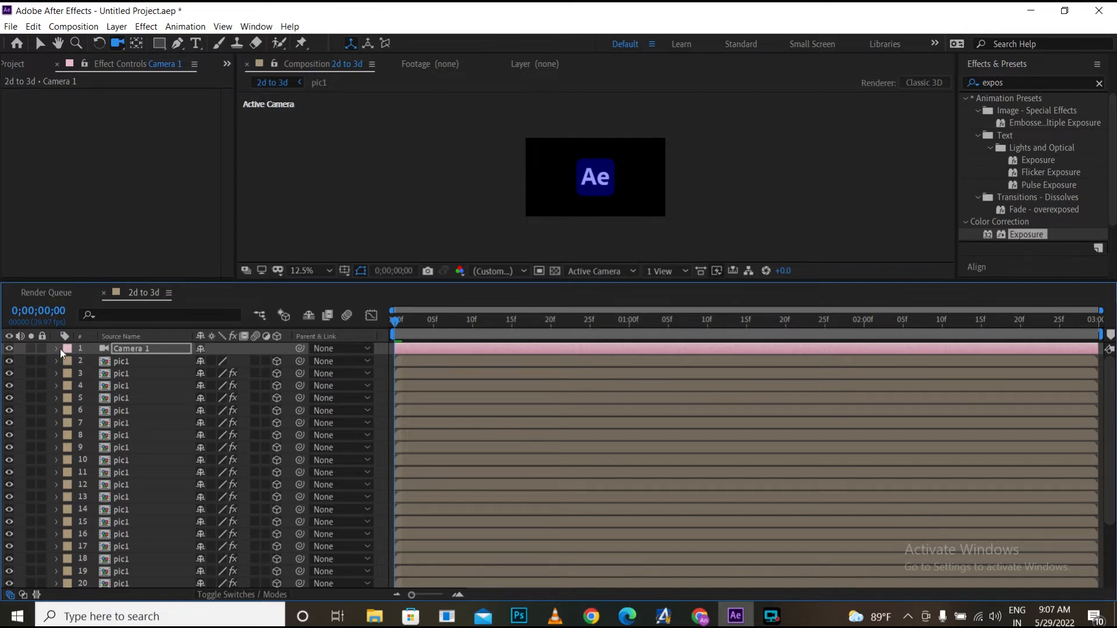
pyautogui.click(56, 348)
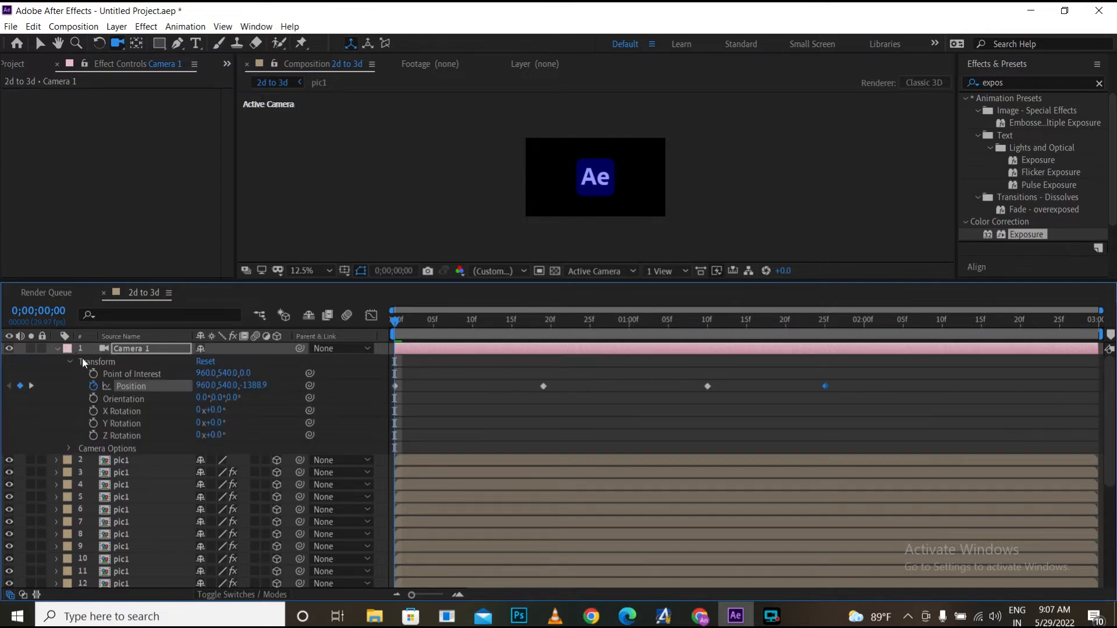
pyautogui.moveTo(222, 414); pyautogui.dragTo(326, 382)
pyautogui.click(94, 411)
# - At 0;00;00;18, set Camera 1's X Rotation to 2° and preview the animation from the start
pyautogui.moveTo(396, 329); pyautogui.dragTo(535, 329)
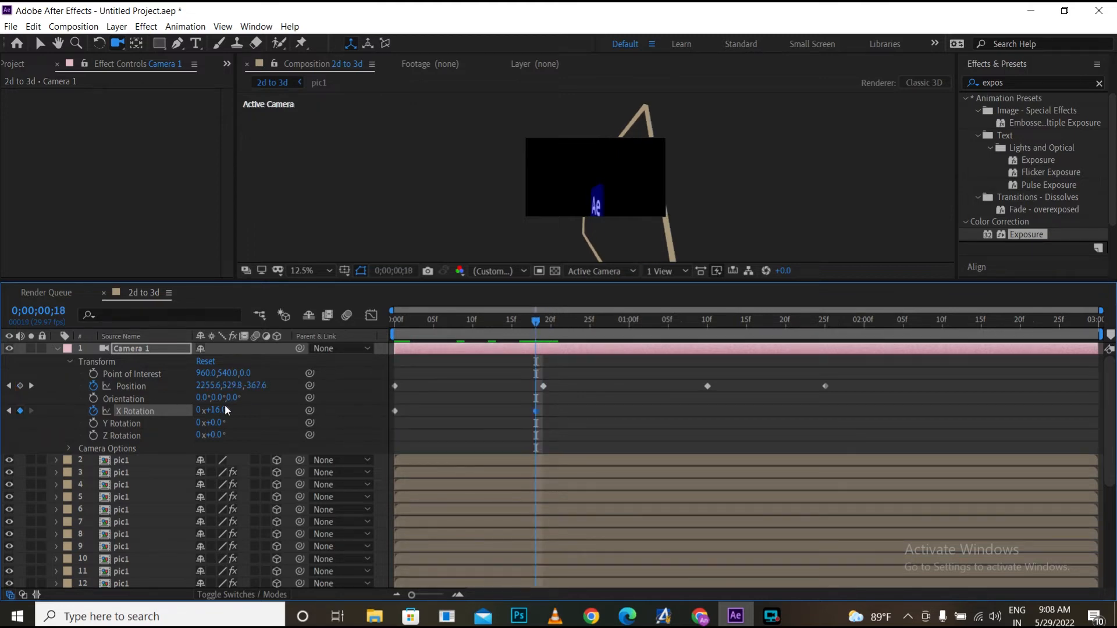
pyautogui.moveTo(223, 410); pyautogui.dragTo(223, 418)
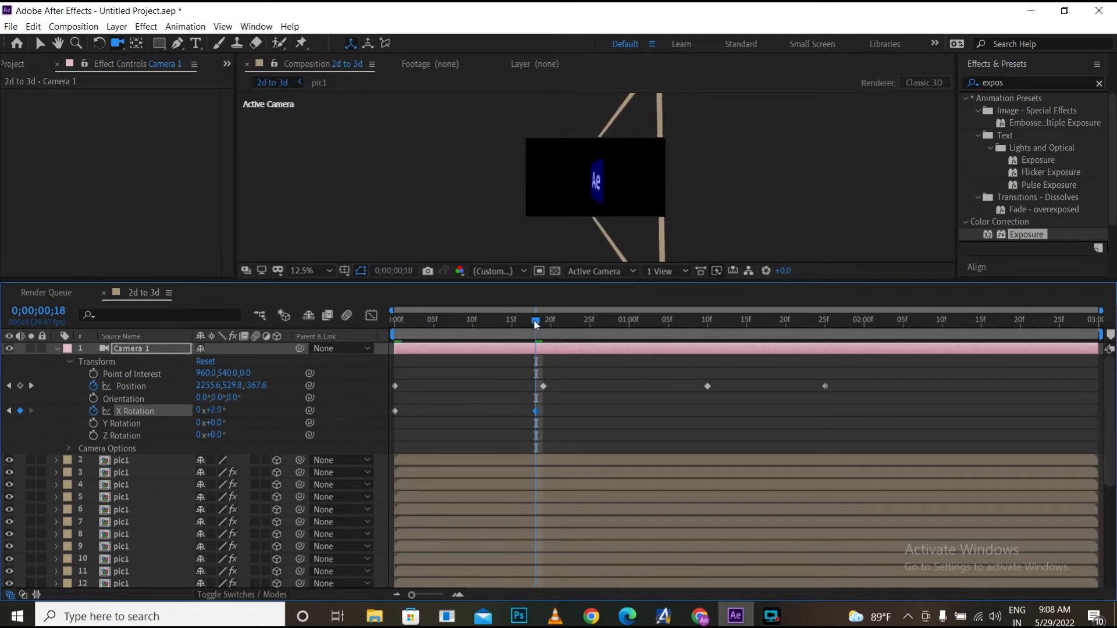
pyautogui.press('Home')
pyautogui.press('space')
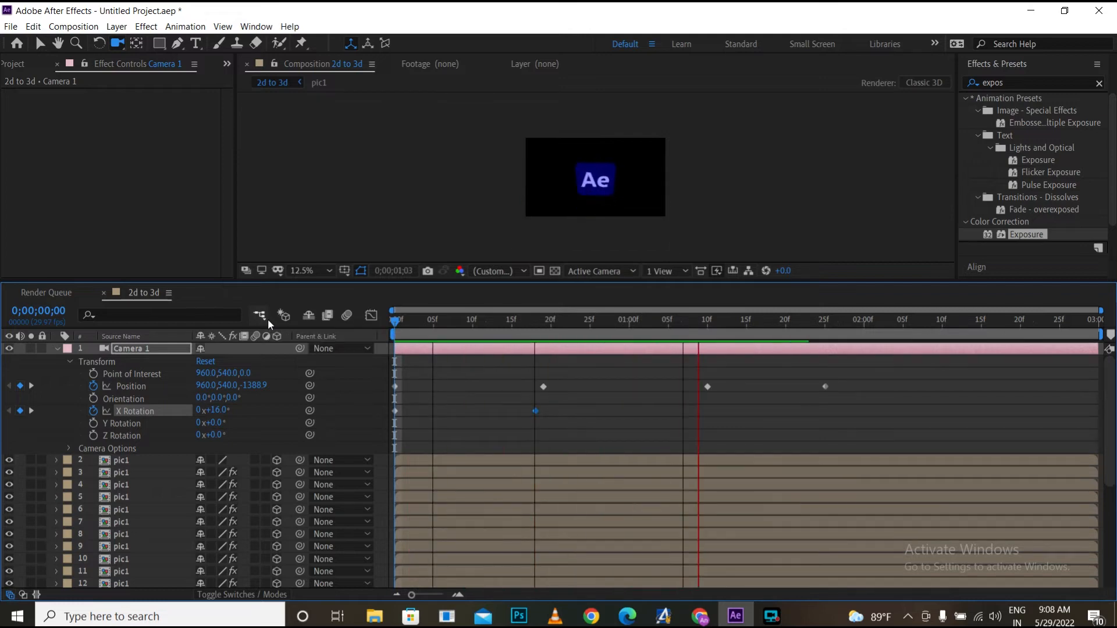
pyautogui.press('c')
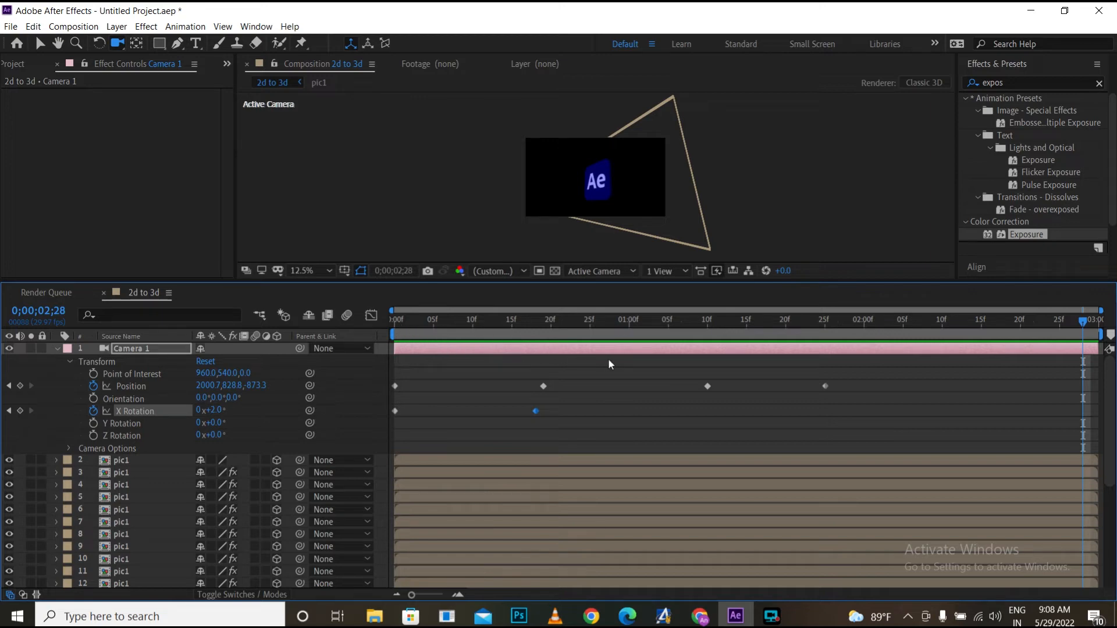
pyautogui.moveTo(1082, 324); pyautogui.dragTo(245, 302)
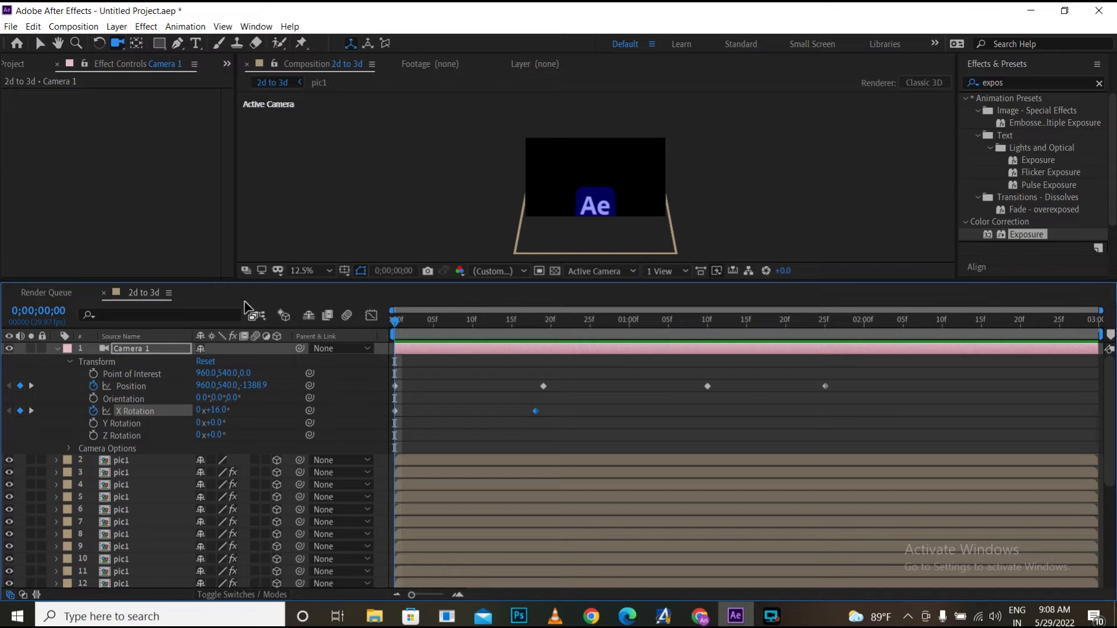
pyautogui.press('space')
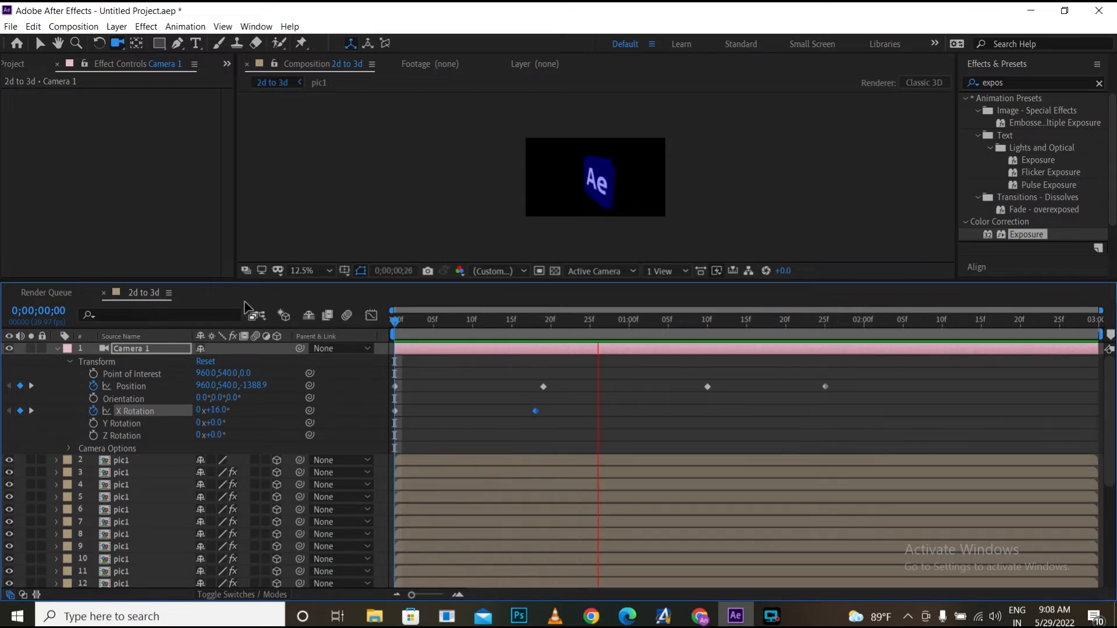
pyautogui.press('space')
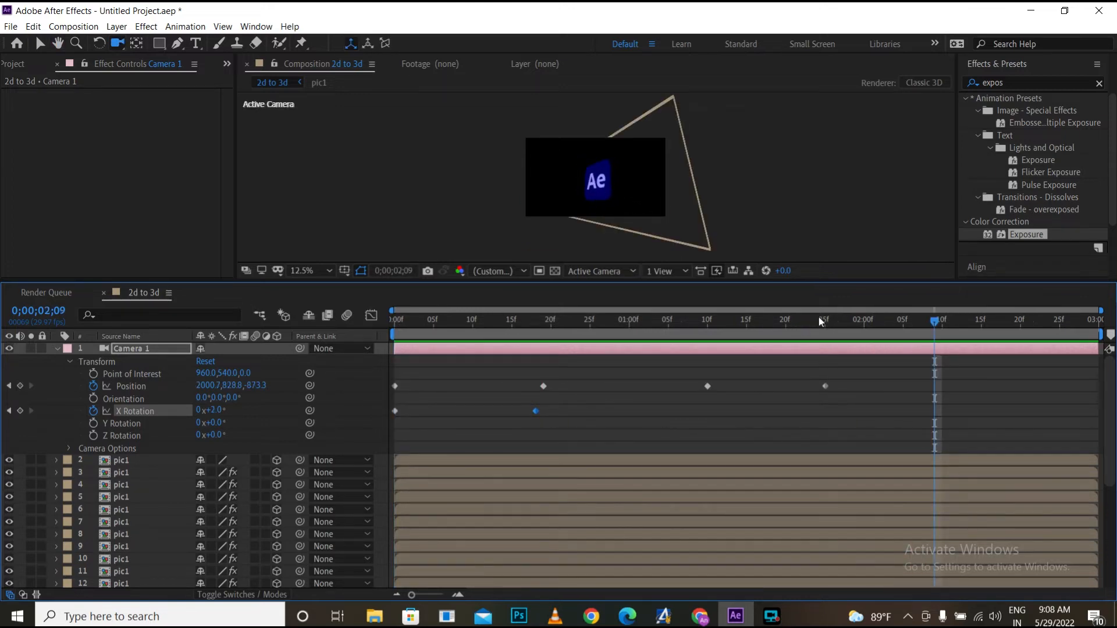
# - At 0;00;01;00, set Camera 1's Y Rotation to 8° without keyframing and add a Z Rotation keyframe of 23°
pyautogui.moveTo(541, 322); pyautogui.dragTo(630, 322)
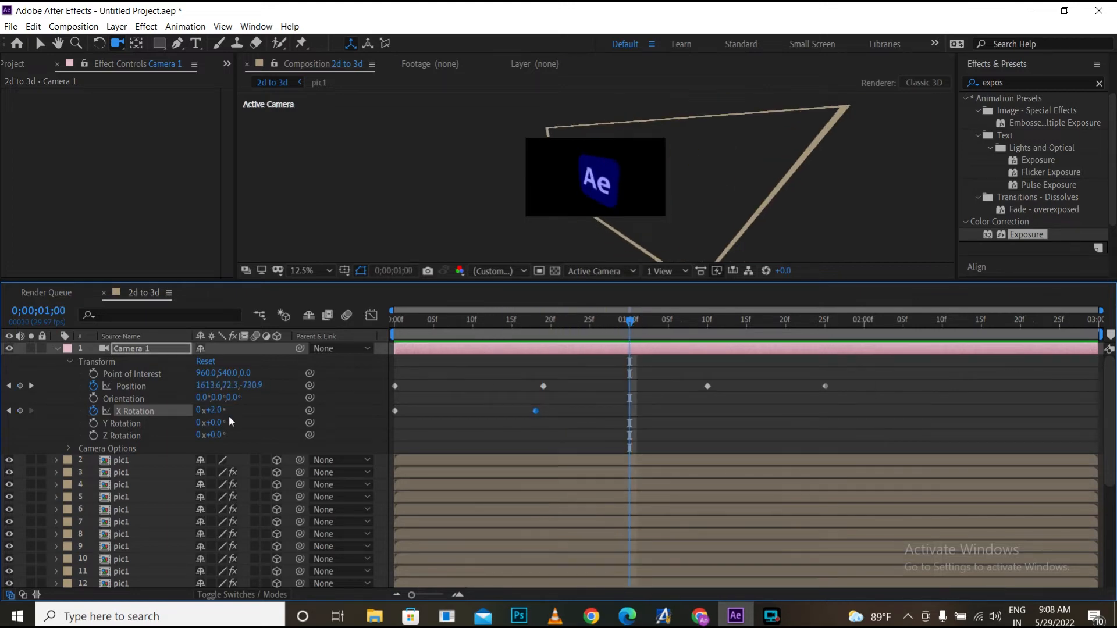
pyautogui.moveTo(212, 423)
pyautogui.mouseDown()
pyautogui.moveTo(217, 410)
pyautogui.moveTo(201, 411)
pyautogui.mouseUp()
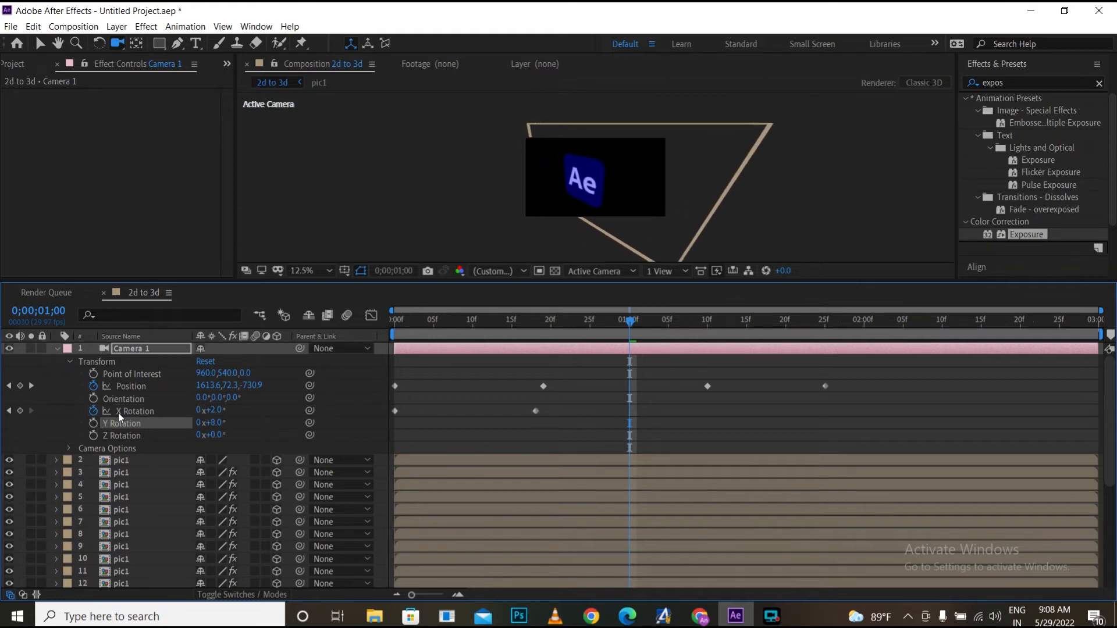
pyautogui.click(93, 436)
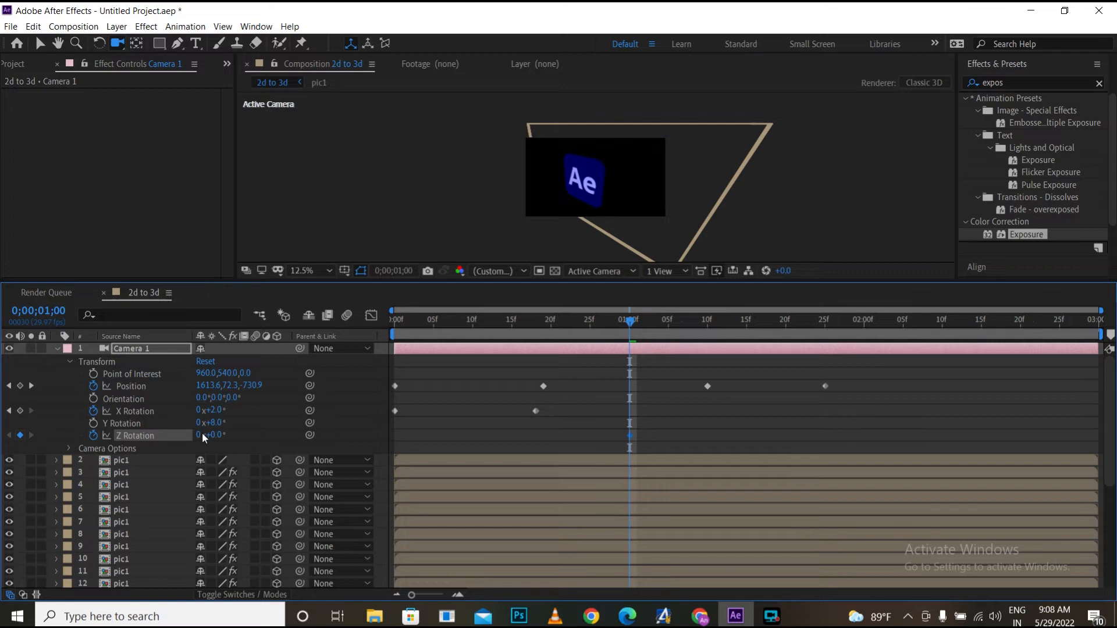
pyautogui.moveTo(220, 435); pyautogui.dragTo(230, 435)
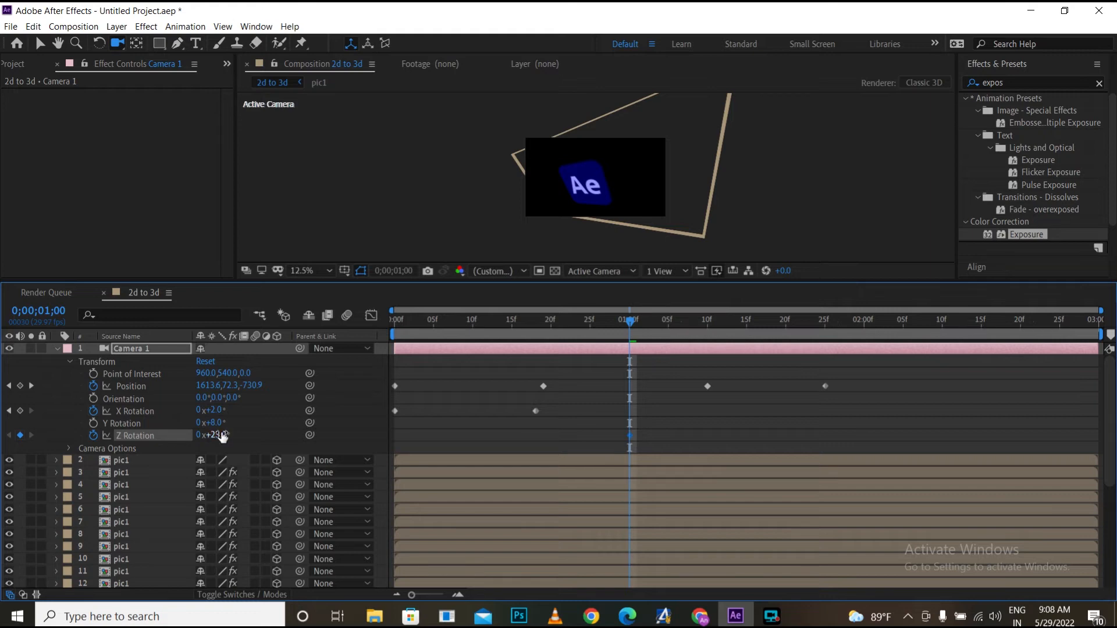
# - At 0;00;01;18, set Camera 1's Z Rotation to -2° and preview the animation from the start
pyautogui.moveTo(630, 321); pyautogui.dragTo(767, 341)
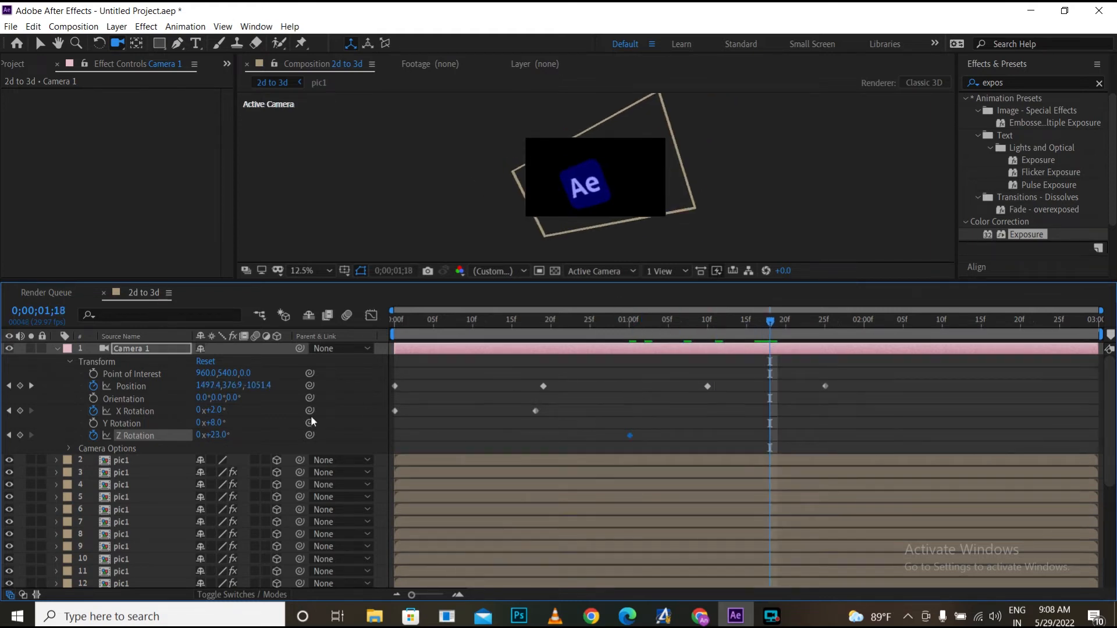
pyautogui.moveTo(233, 438); pyautogui.dragTo(161, 360)
pyautogui.moveTo(220, 434)
pyautogui.mouseDown()
pyautogui.moveTo(199, 412)
pyautogui.moveTo(221, 430)
pyautogui.mouseUp()
pyautogui.moveTo(766, 315); pyautogui.dragTo(275, 319)
pyautogui.press('space')
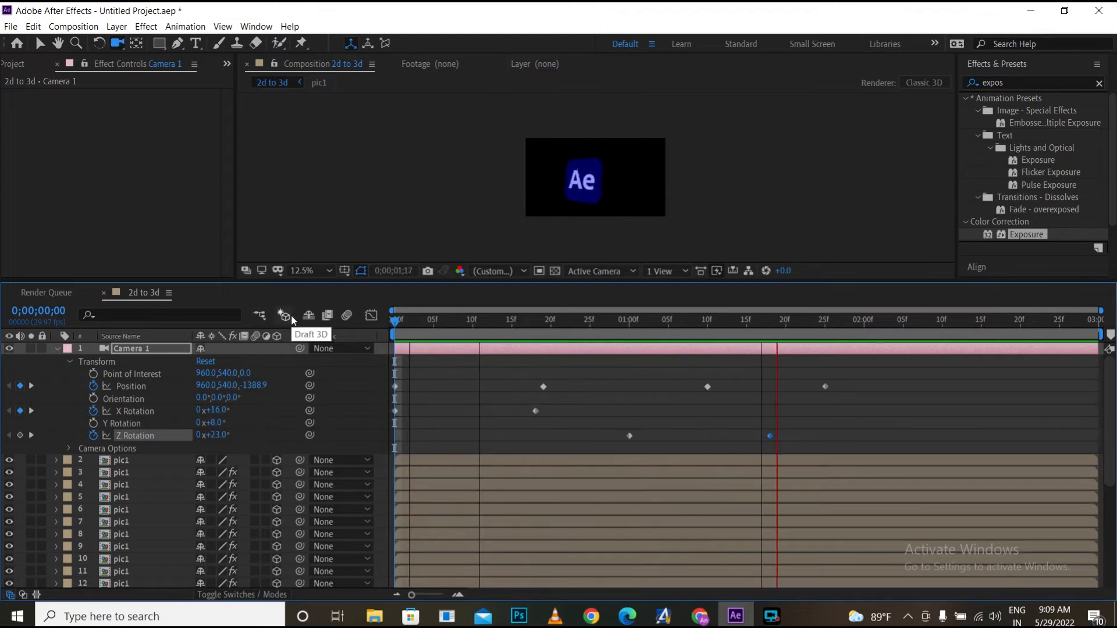
pyautogui.click(409, 321)
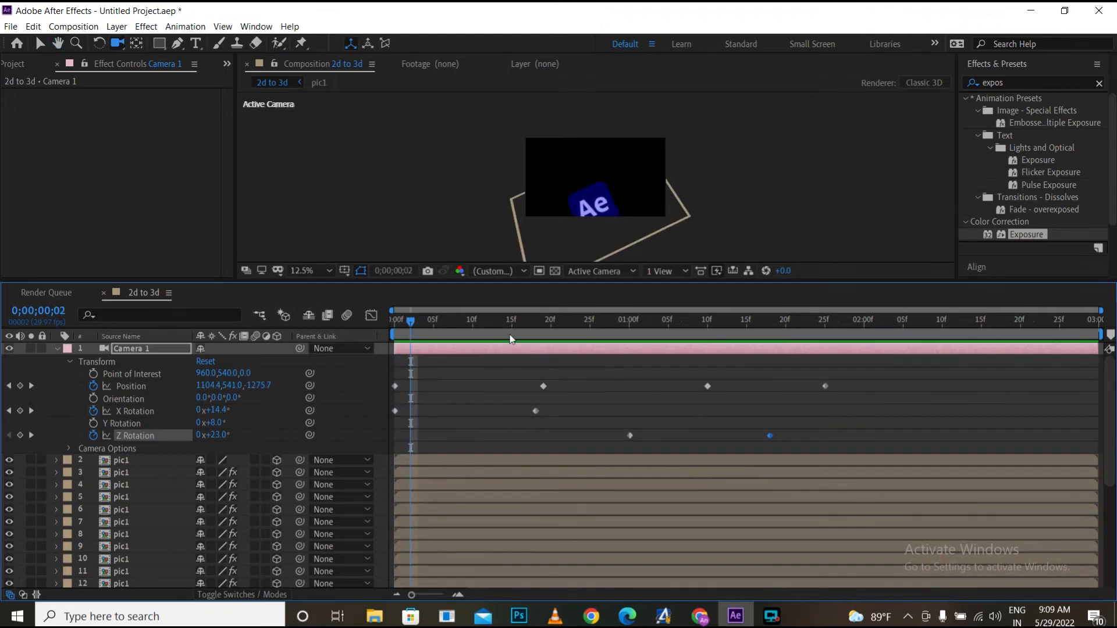
# - Copy Camera 1's first Position keyframe to 0;00;02;15 and preview the animation
pyautogui.moveTo(406, 369); pyautogui.dragTo(394, 396)
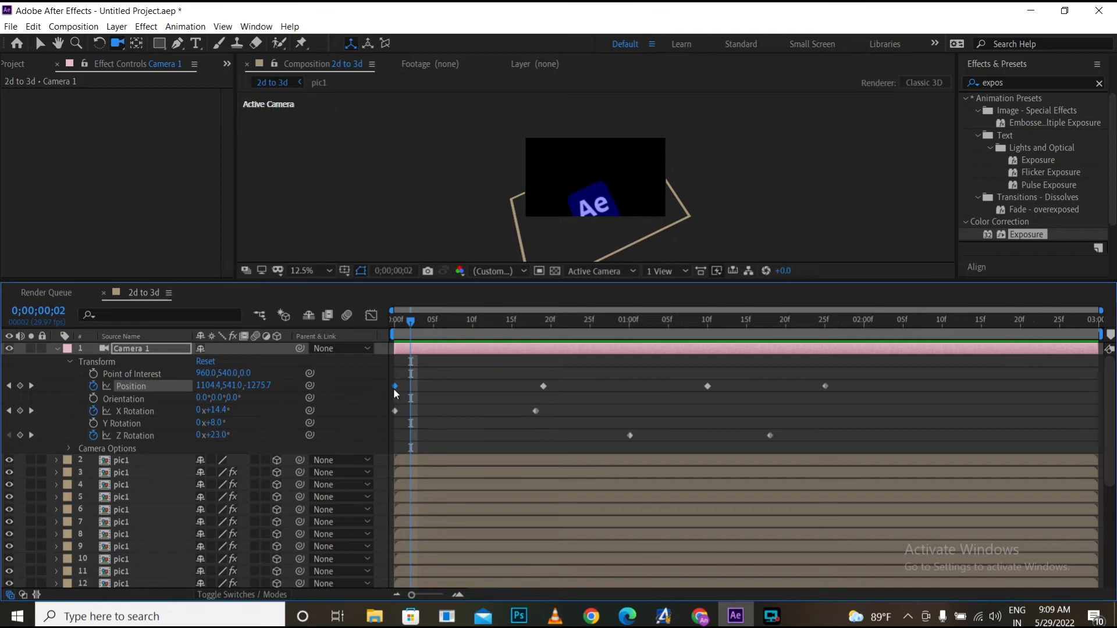
pyautogui.moveTo(411, 323); pyautogui.dragTo(983, 323)
pyautogui.hotkey('ctrl', 'v')
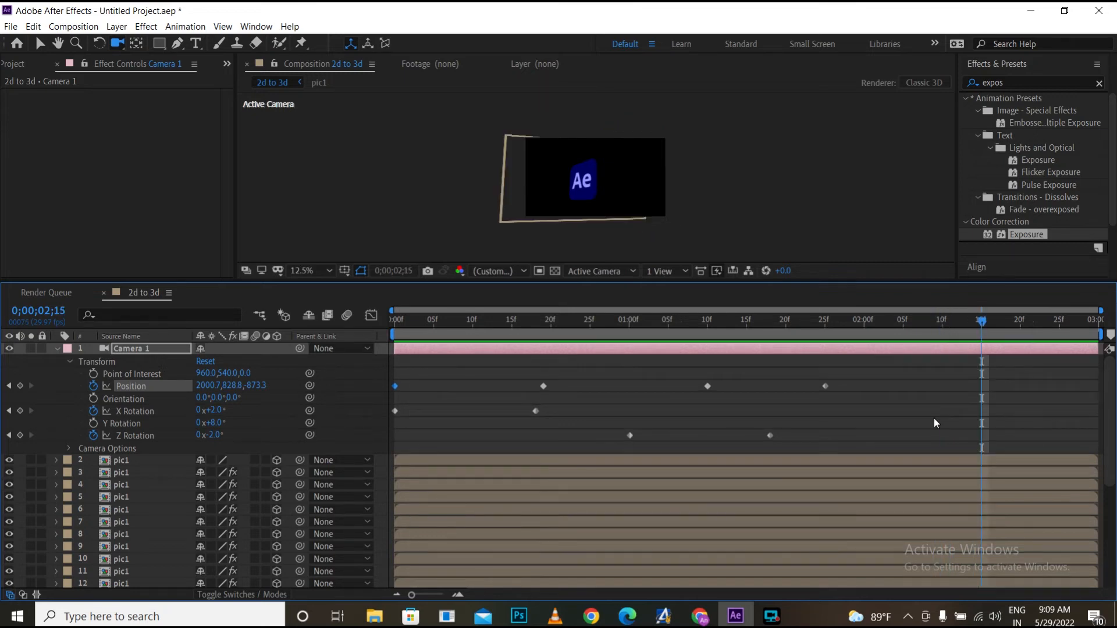
pyautogui.press('Home')
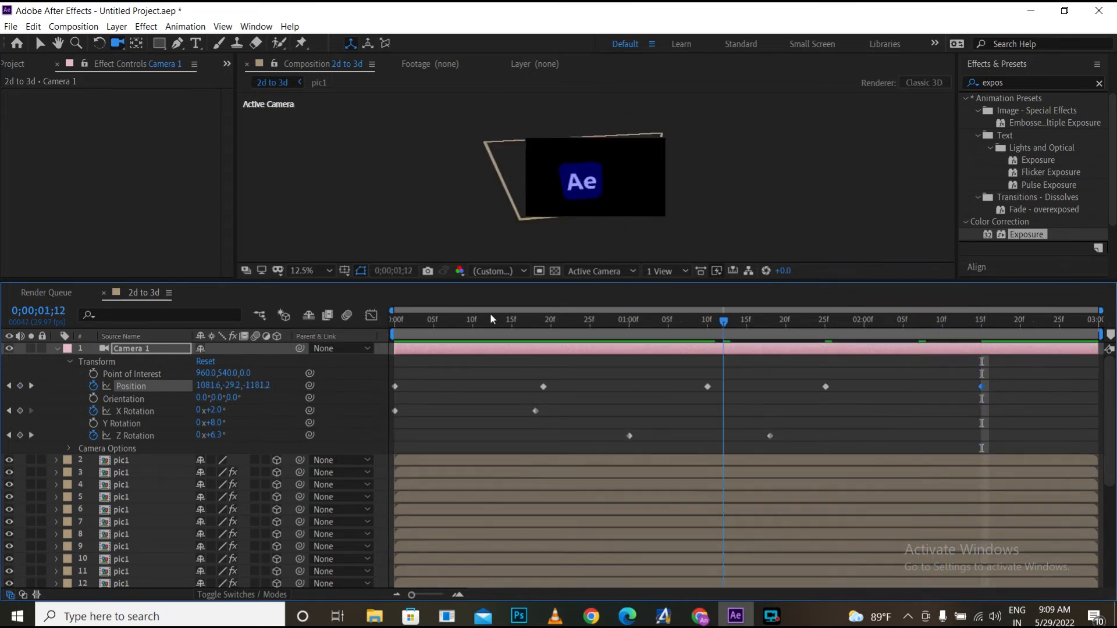
pyautogui.press('space')
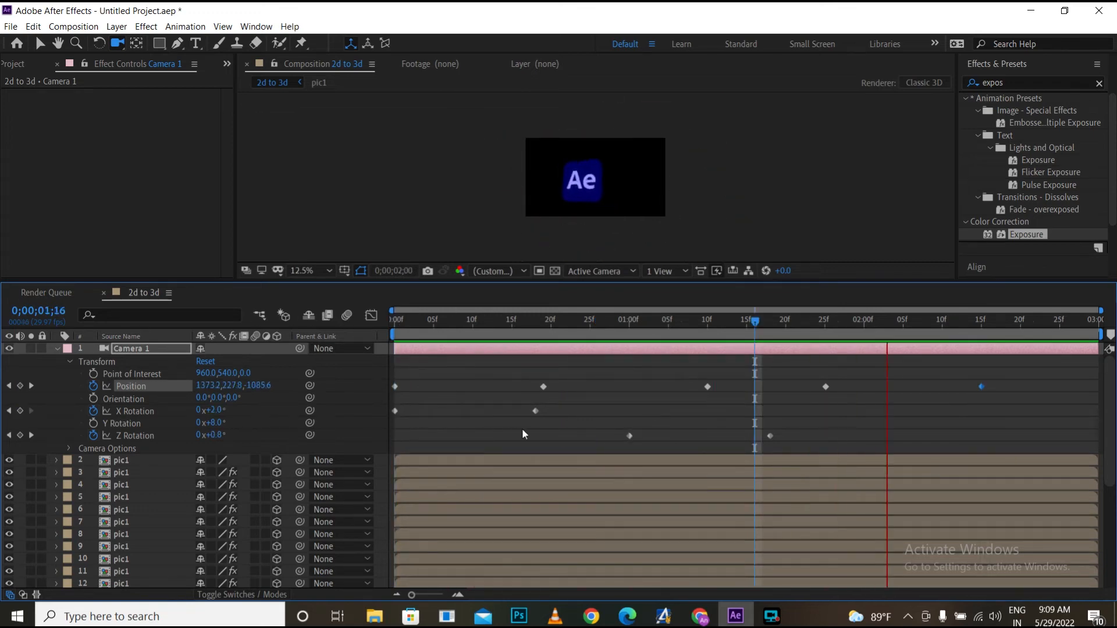
pyautogui.press('space')
pyautogui.press('space')
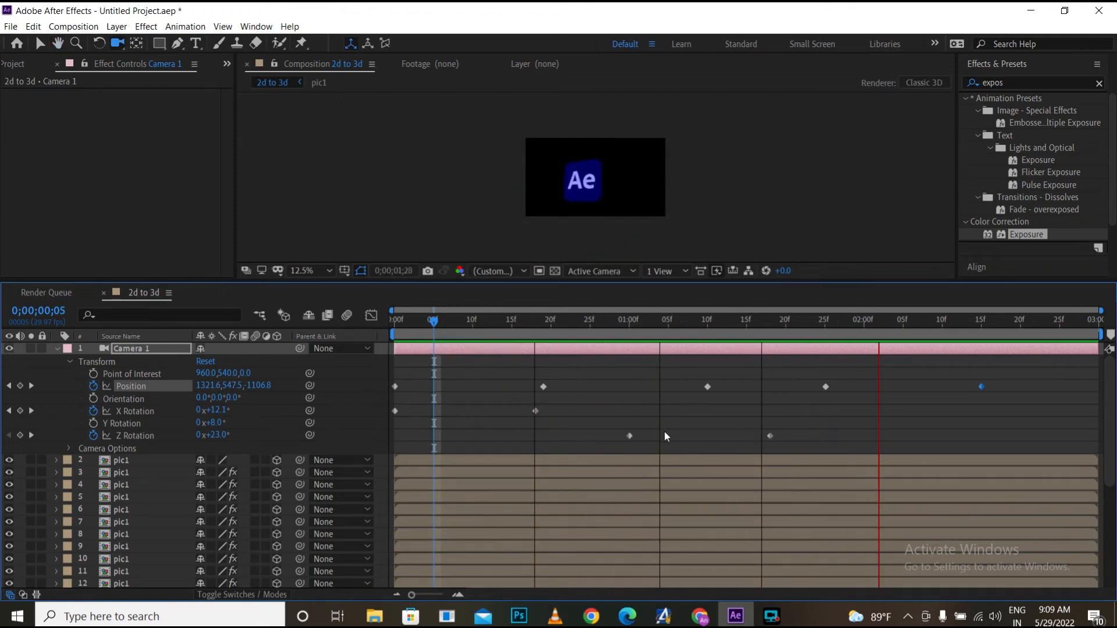
pyautogui.press('space')
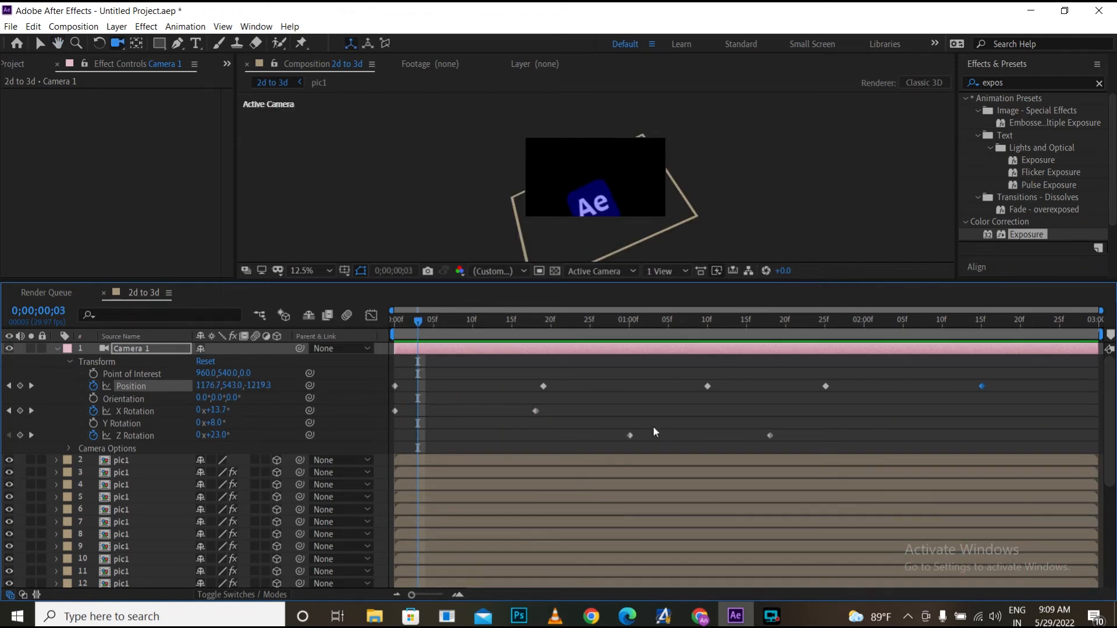
# - Copy Camera 1's Z Rotation keyframe from 0;00;01;00 to 0;00;02;15
pyautogui.click(630, 435)
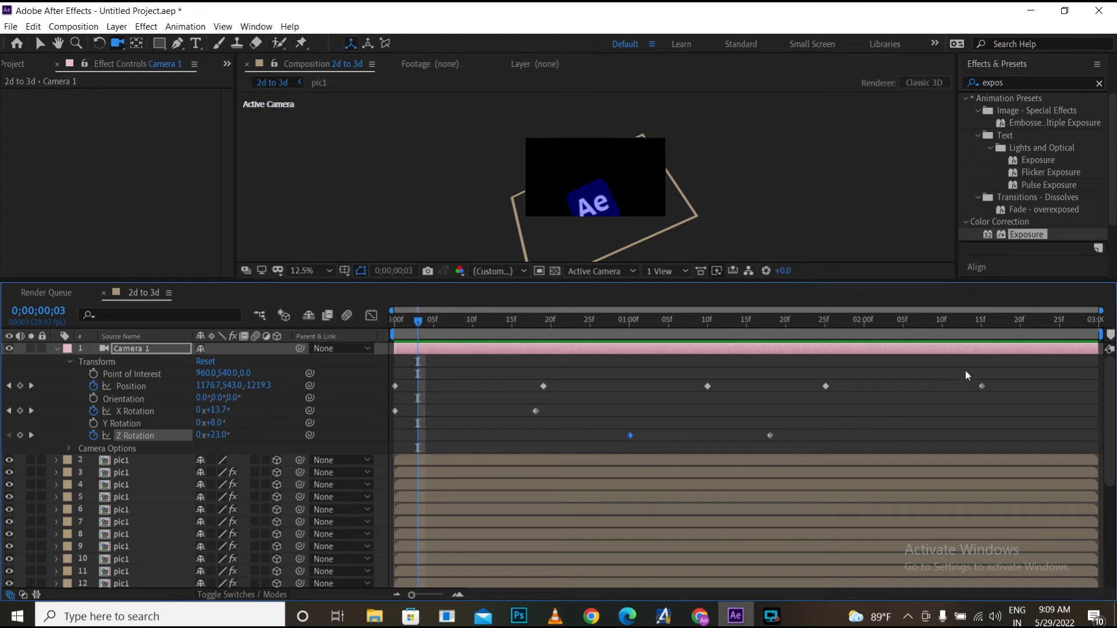
pyautogui.click(958, 348)
pyautogui.moveTo(654, 327); pyautogui.dragTo(979, 321)
pyautogui.hotkey('ctrl', 'v')
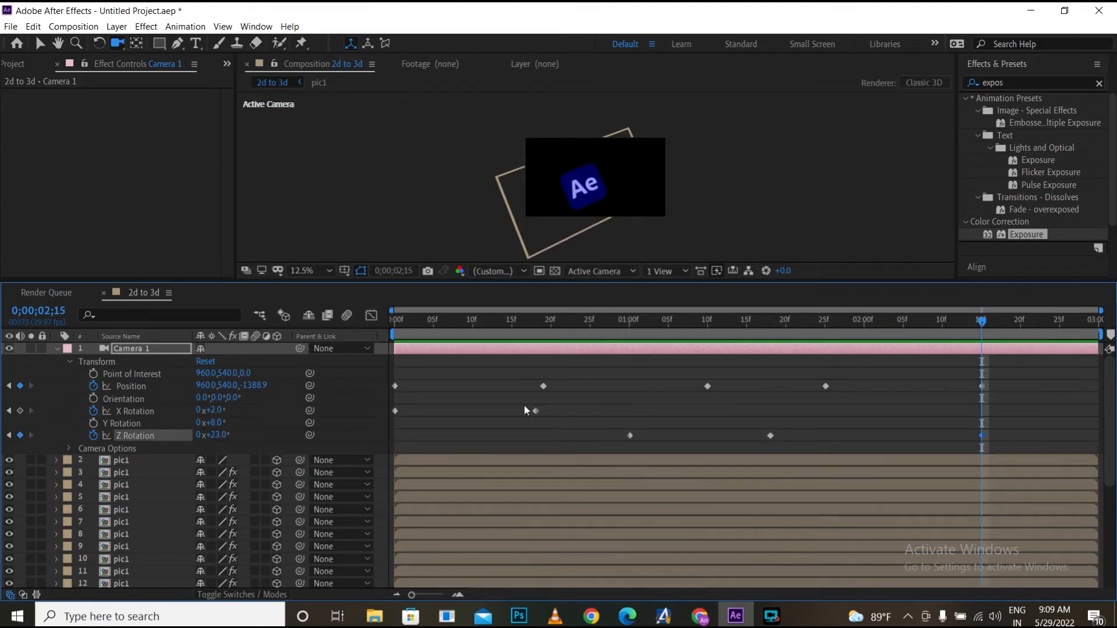
pyautogui.moveTo(417, 408); pyautogui.dragTo(374, 420)
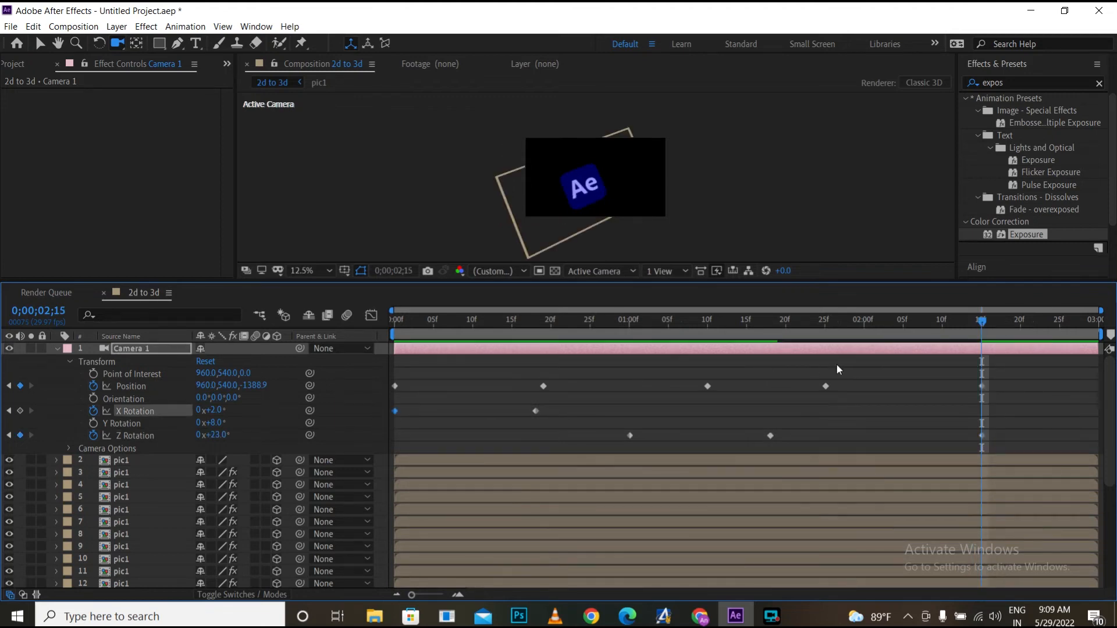
pyautogui.click(972, 369)
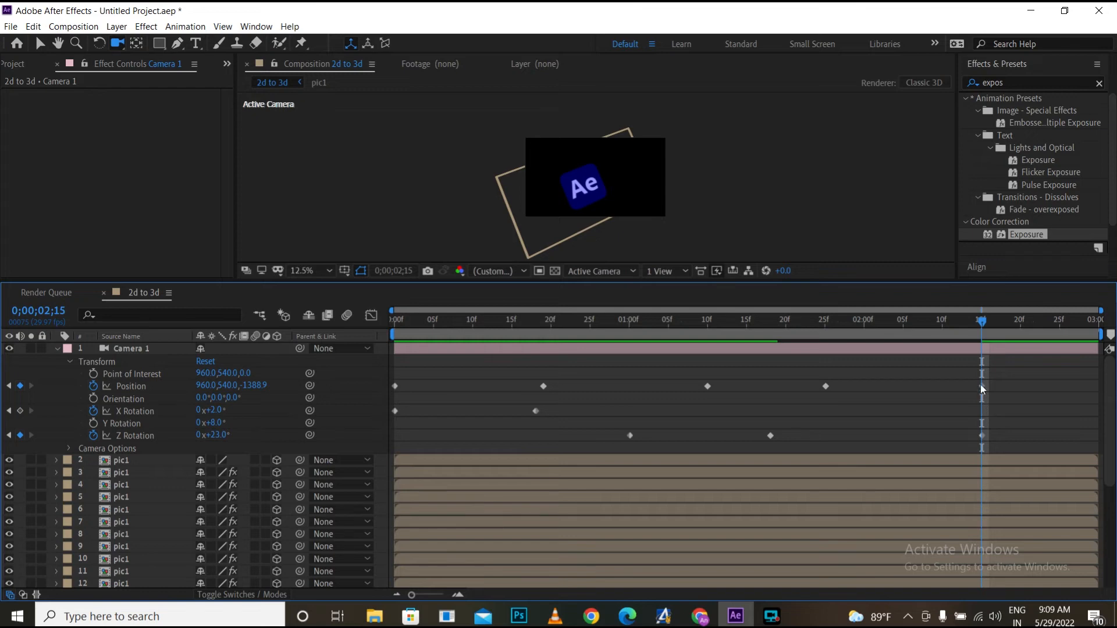
pyautogui.moveTo(420, 403); pyautogui.dragTo(408, 424)
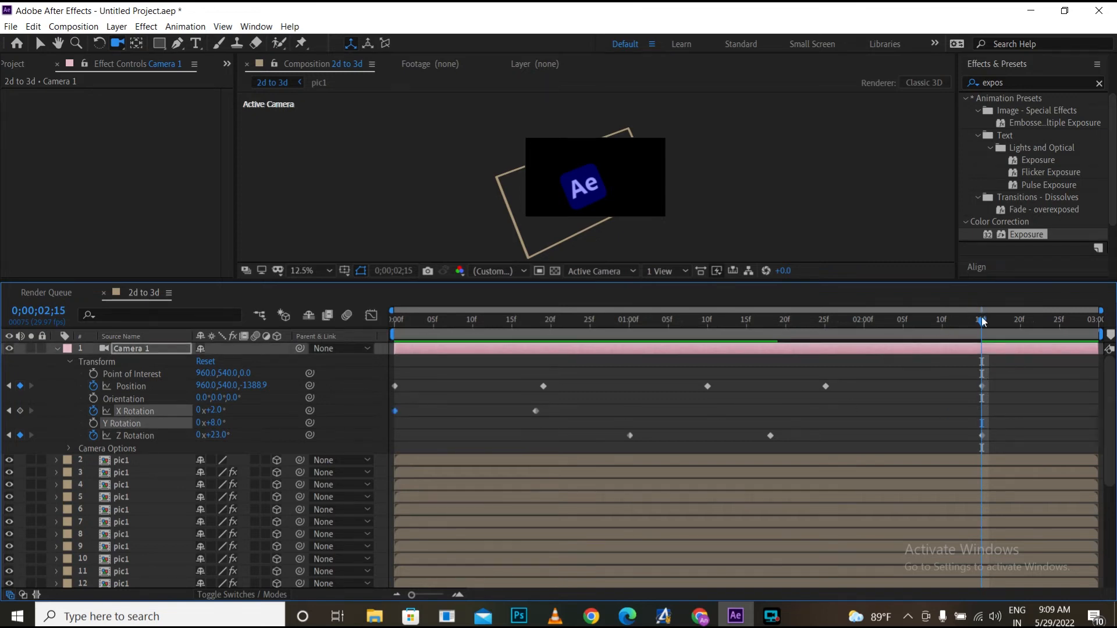
pyautogui.moveTo(973, 327); pyautogui.dragTo(860, 333)
pyautogui.press('Delete')
pyautogui.click(1000, 413)
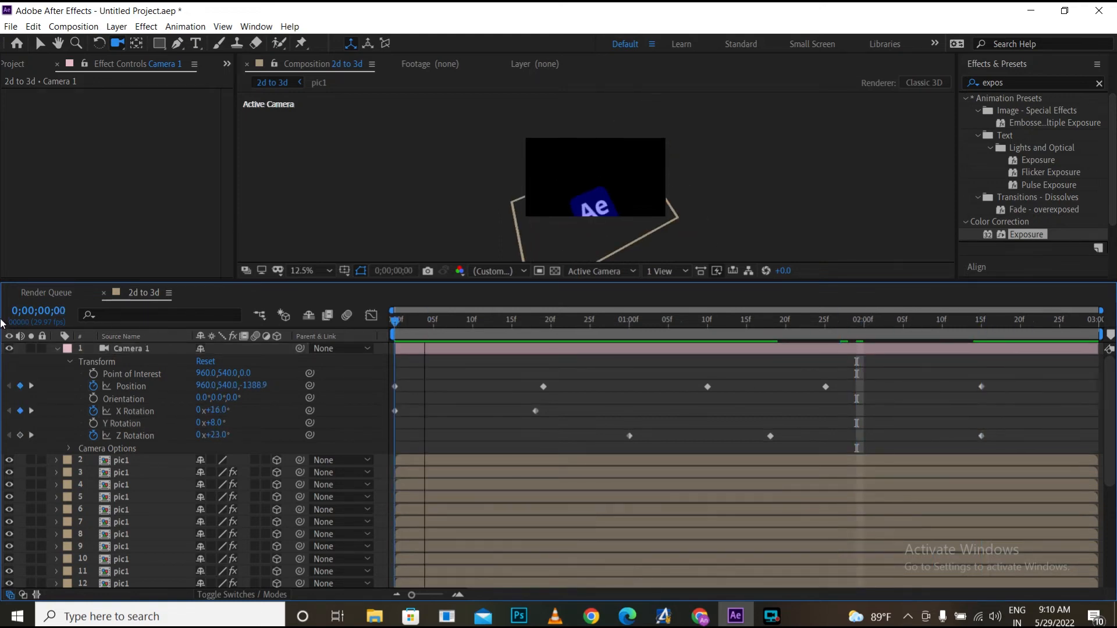
# - Enlarge the composition viewer to 25% magnification and replay the whole animation to check the logo's rotation
pyautogui.press('space')
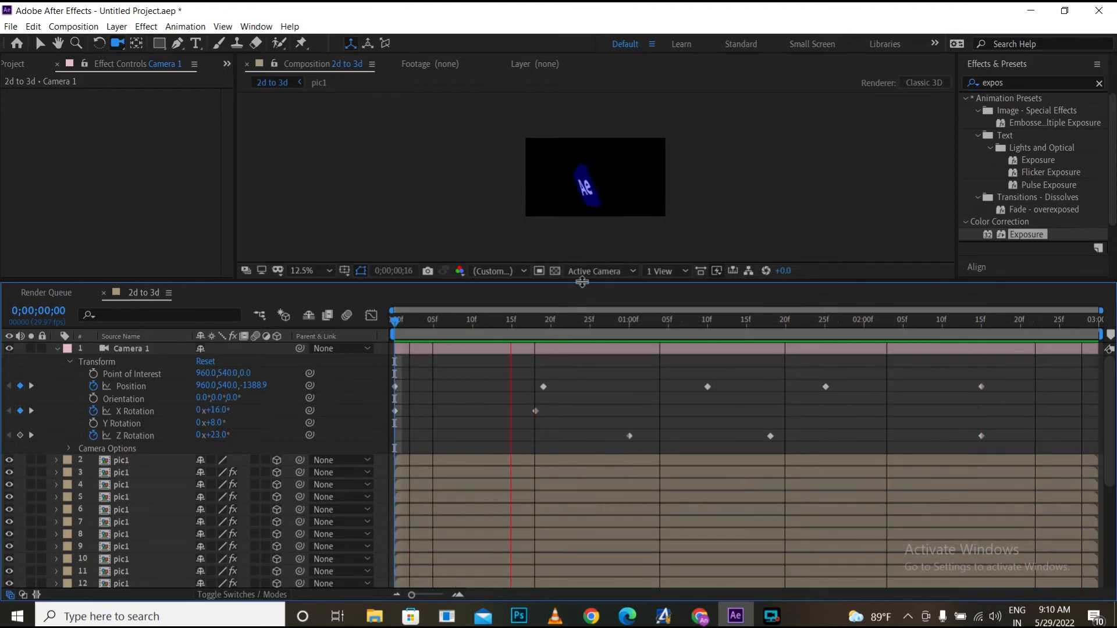
pyautogui.moveTo(576, 285); pyautogui.dragTo(568, 410)
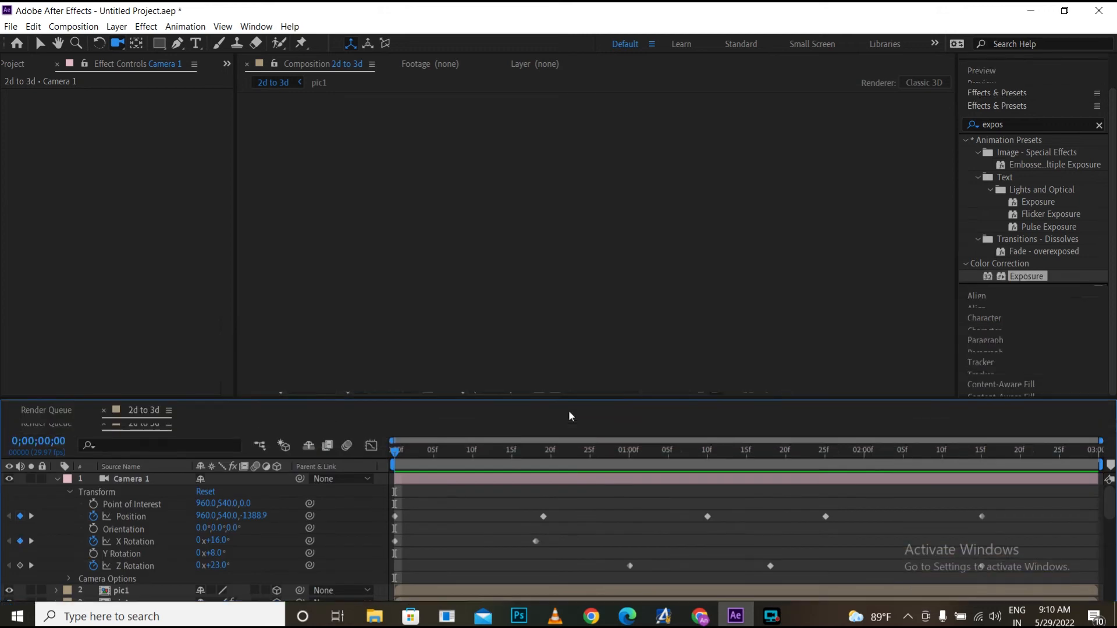
pyautogui.scroll(6, 664, 298)
pyautogui.scroll(-4, 623, 329)
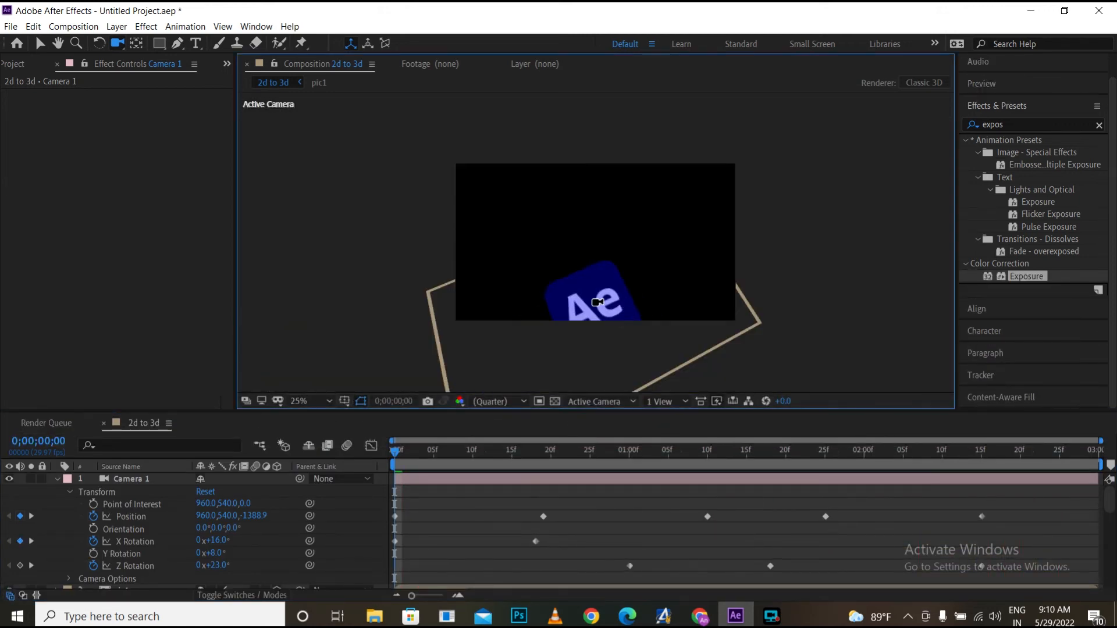
pyautogui.moveTo(396, 452); pyautogui.dragTo(567, 451)
pyautogui.press('space')
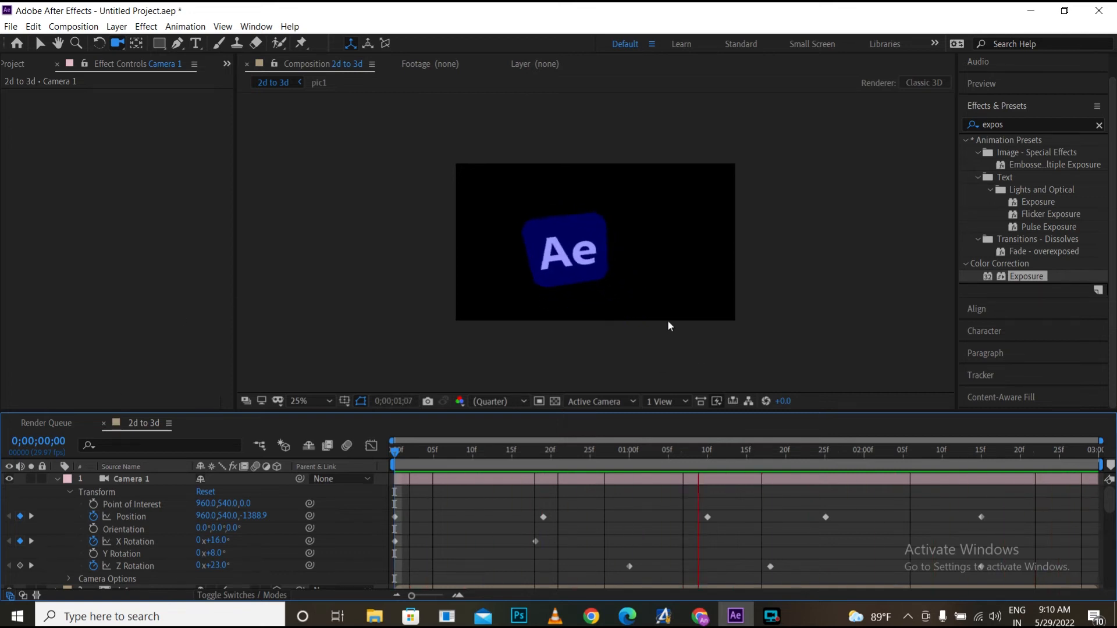
pyautogui.scroll(-5, 660, 309)
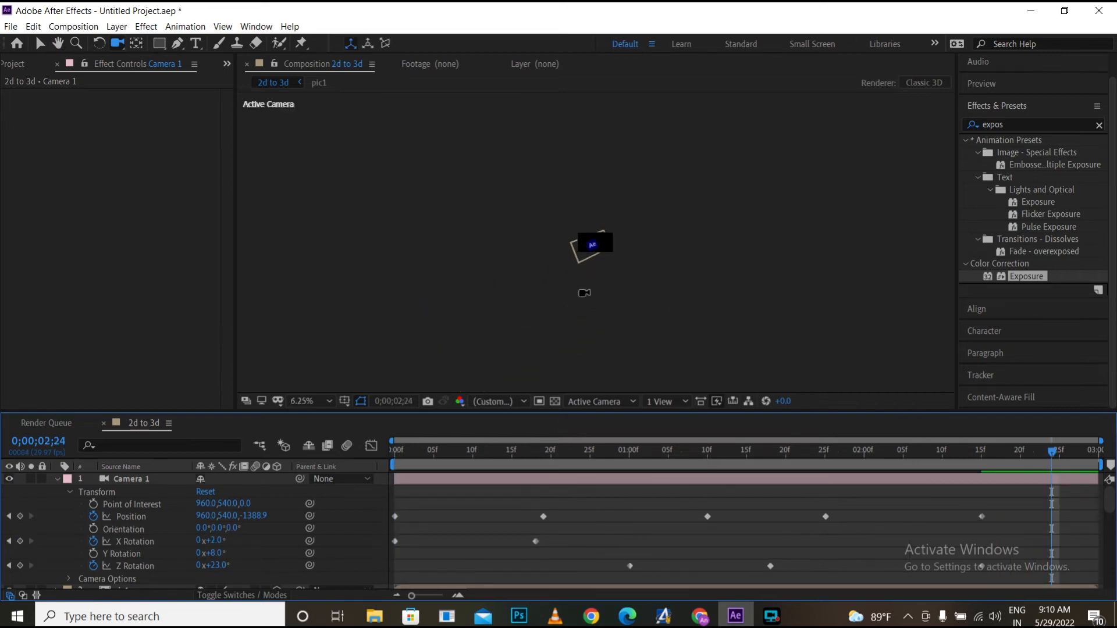
pyautogui.scroll(5, 584, 293)
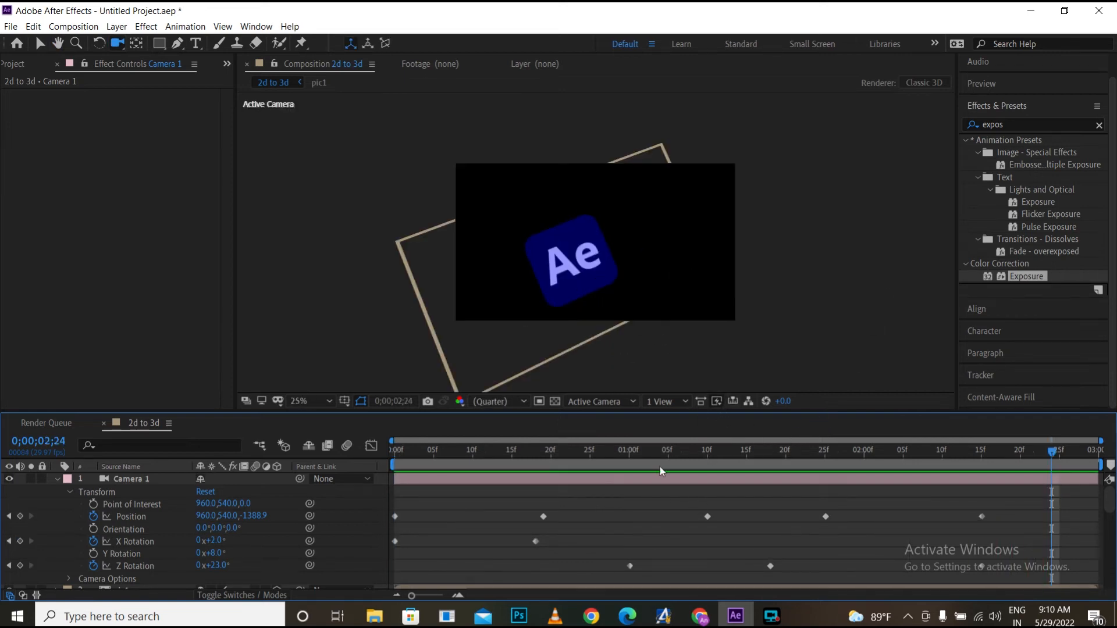
pyautogui.scroll(-3, 660, 469)
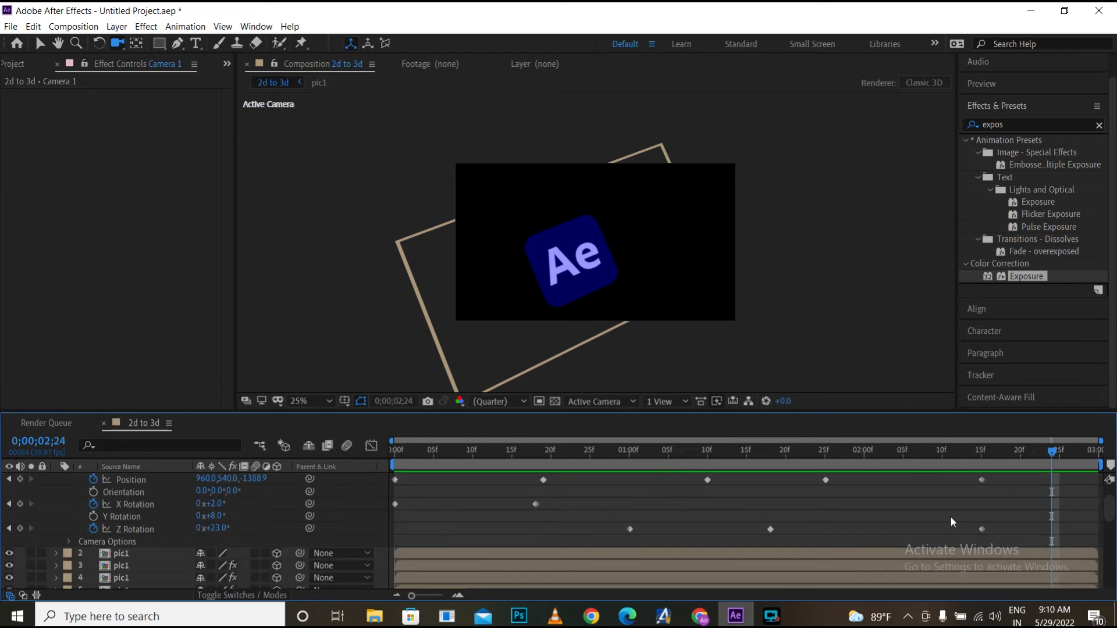
# - Apply Easy Ease to all of Camera 1's Position, X Rotation and Z Rotation keyframes, and preview the animation from the start
pyautogui.moveTo(1018, 478); pyautogui.dragTo(362, 533)
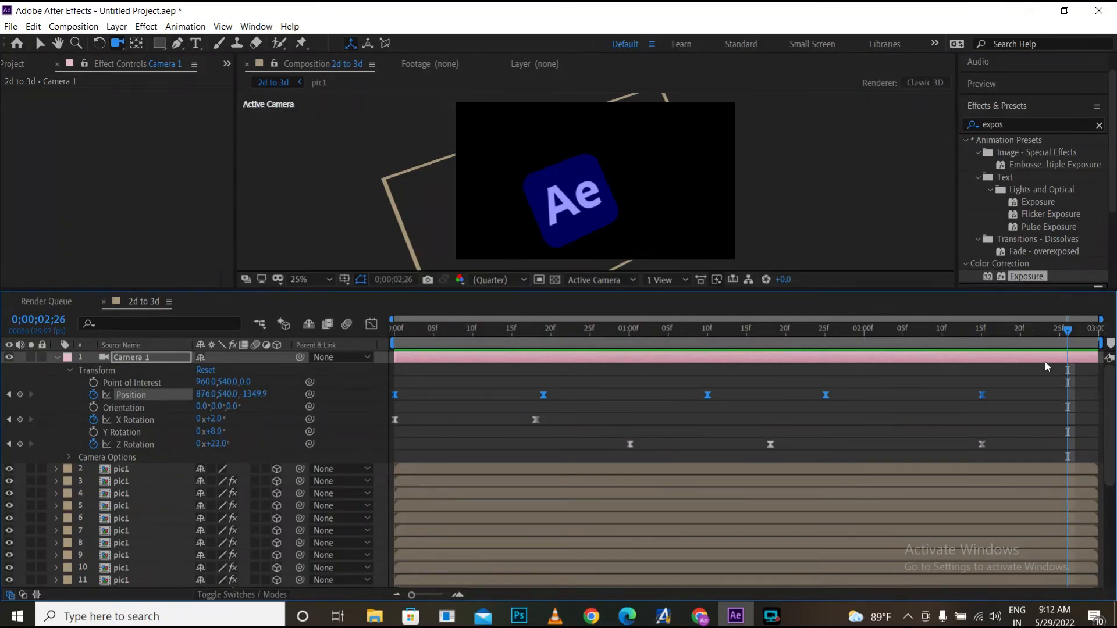
pyautogui.moveTo(1027, 373); pyautogui.dragTo(314, 465)
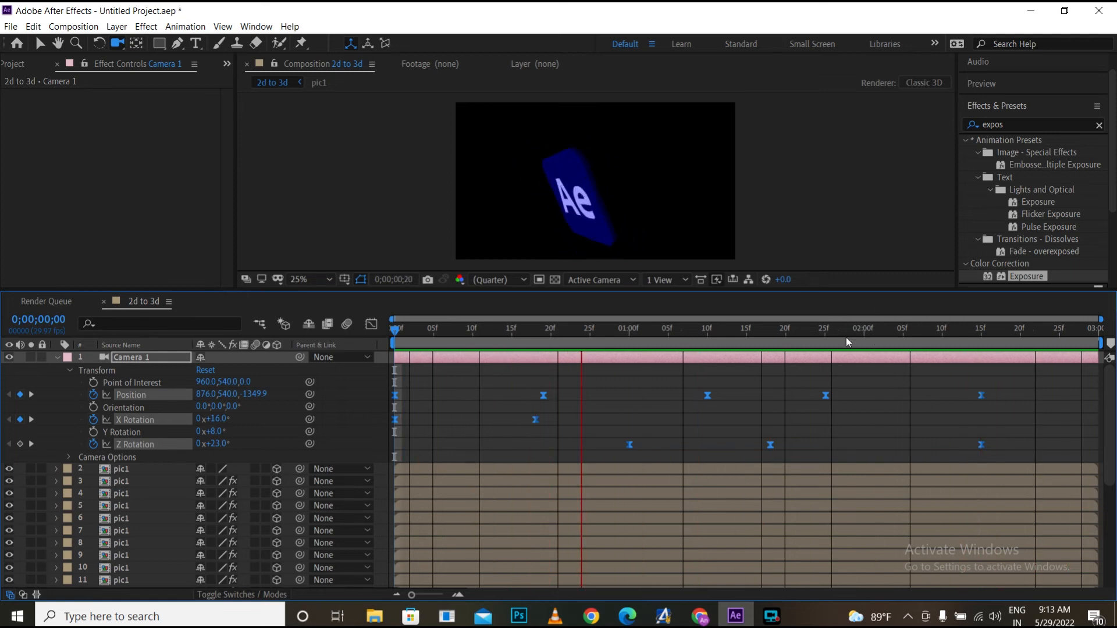
pyautogui.press('space')
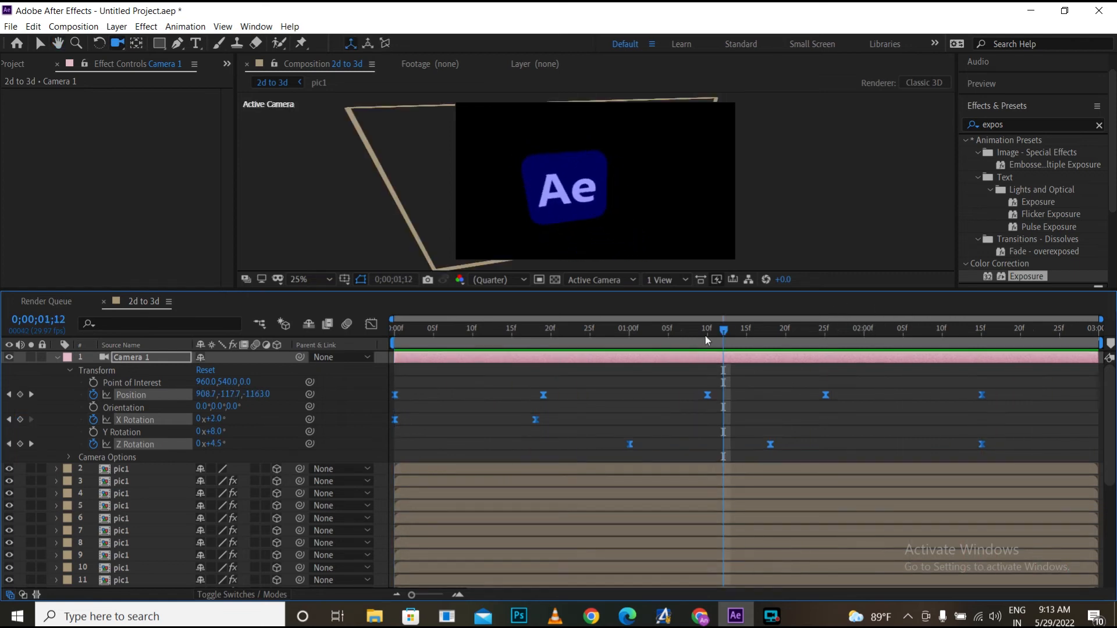
pyautogui.press('space')
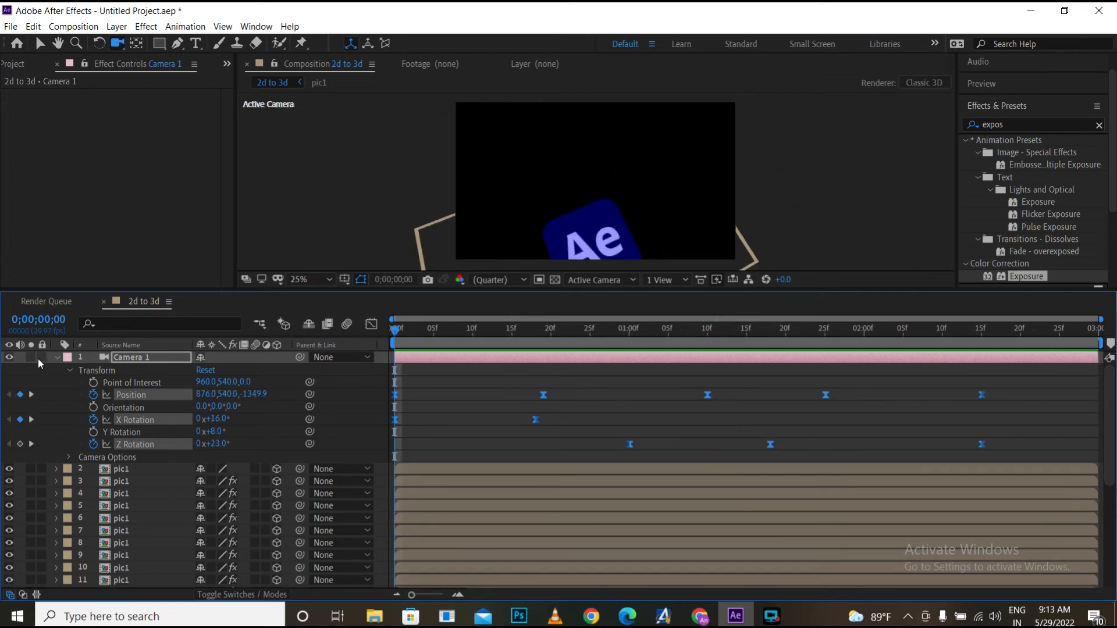
# - Pre-compose Camera 1 and all the pic1 layers into a new composition named 3d, moving all attributes into it
pyautogui.click(57, 358)
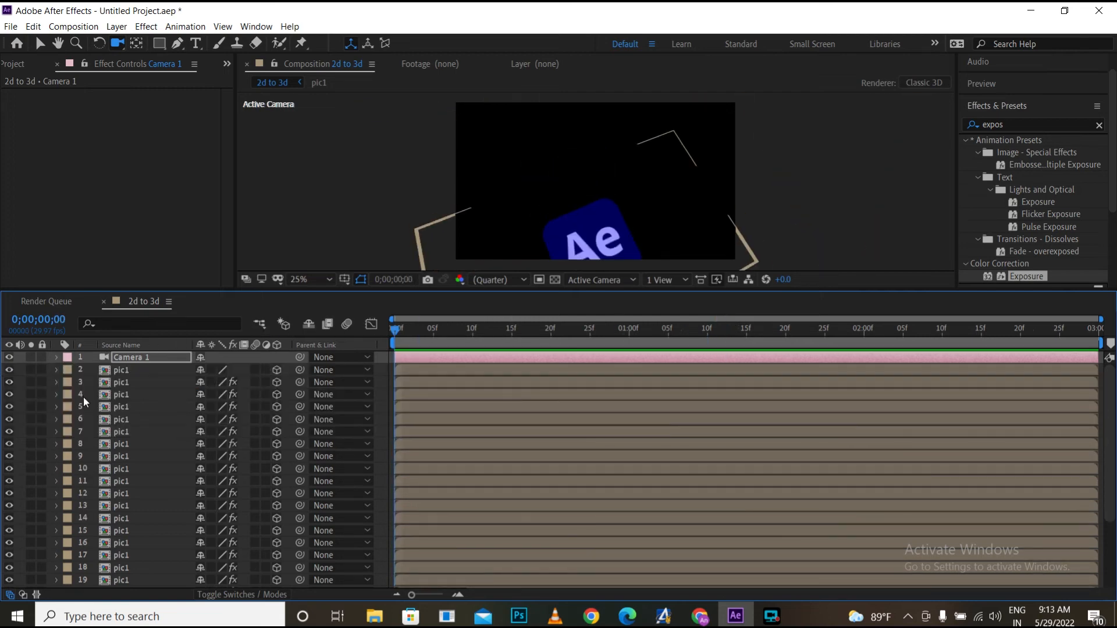
pyautogui.hotkey('ctrl', 'q')
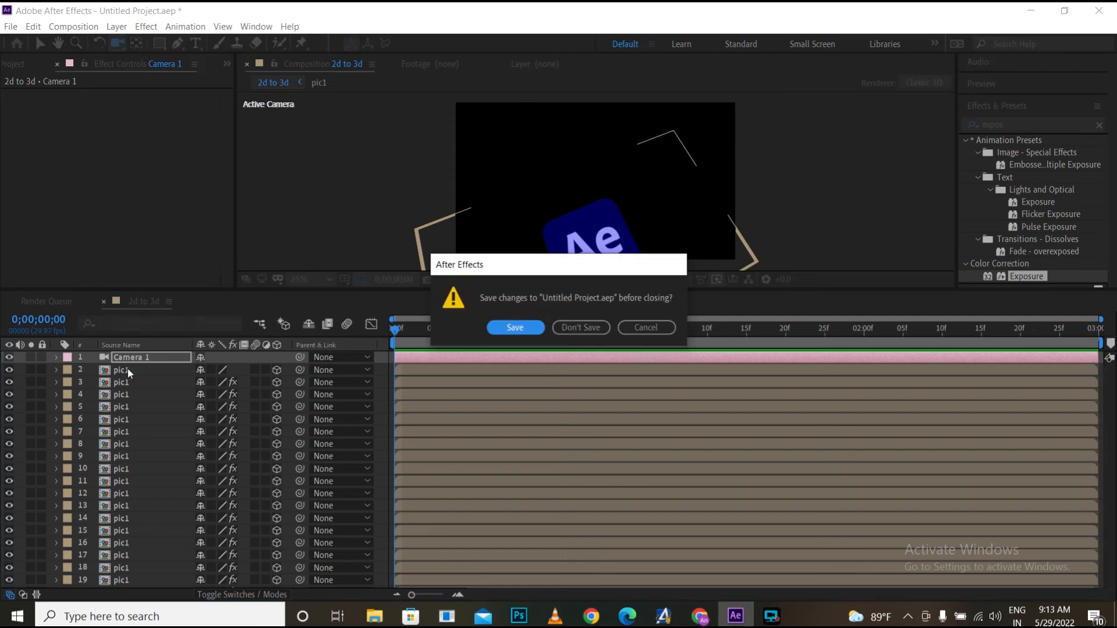
pyautogui.click(647, 328)
pyautogui.click(141, 444)
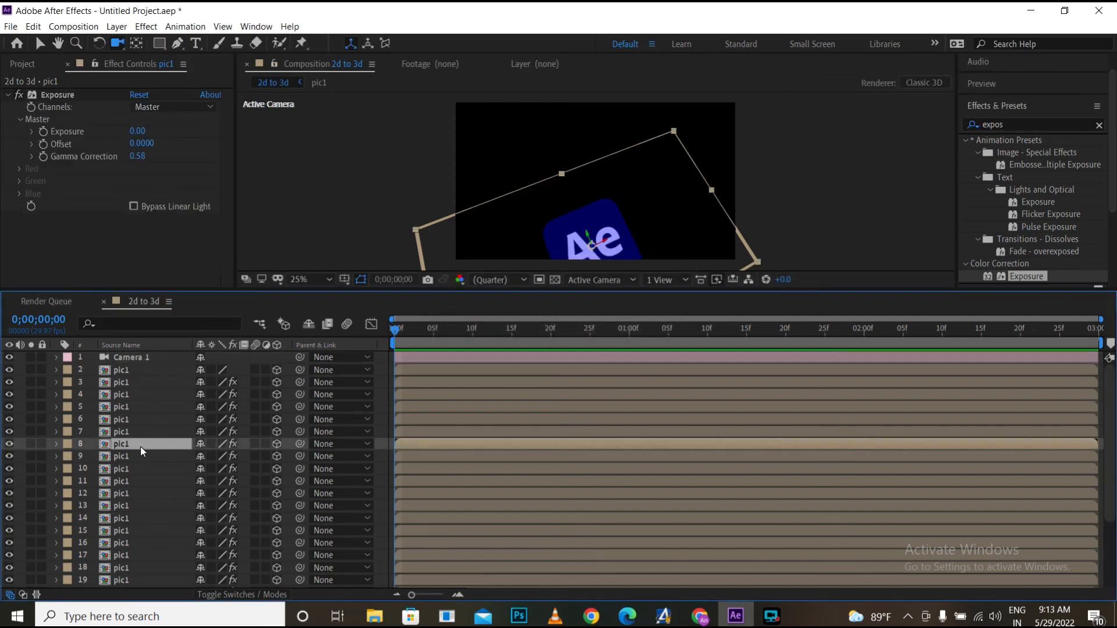
pyautogui.hotkey('ctrl', 'a')
pyautogui.rightClick(124, 372)
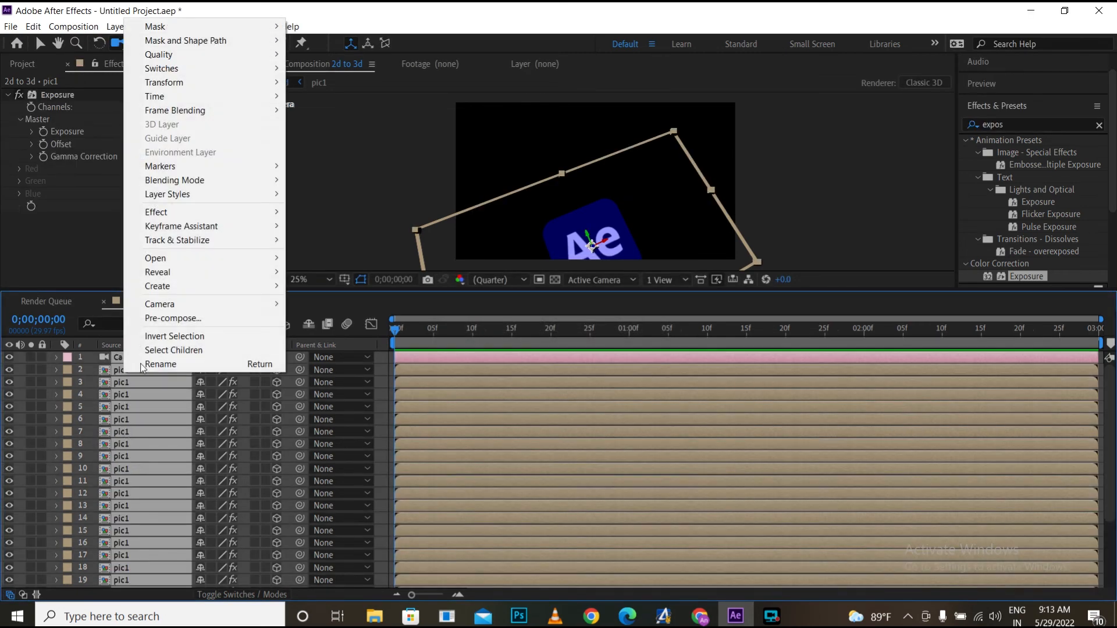
pyautogui.click(173, 318)
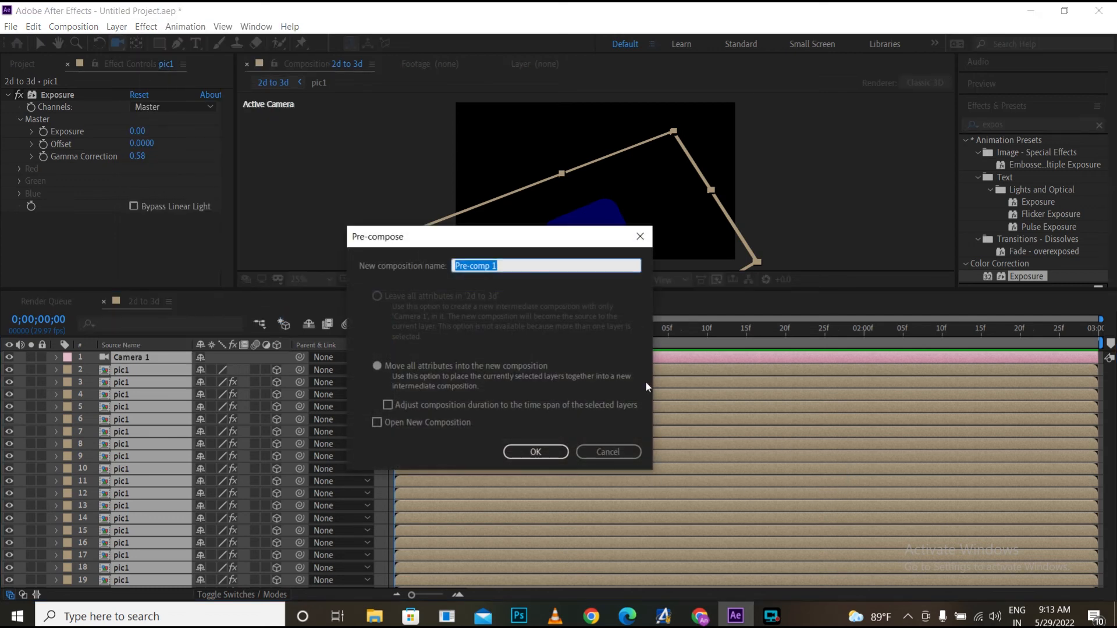
pyautogui.write('3d')
pyautogui.click(536, 451)
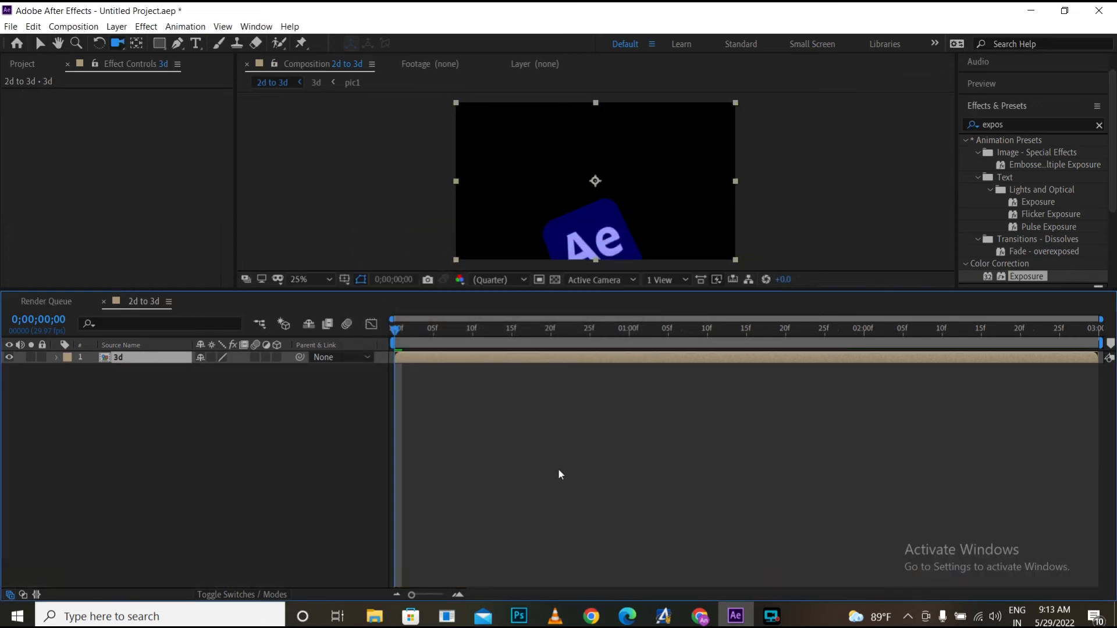
# - Find the Stylize Glow effect and apply it to the 3d layer
pyautogui.doubleClick(1003, 120)
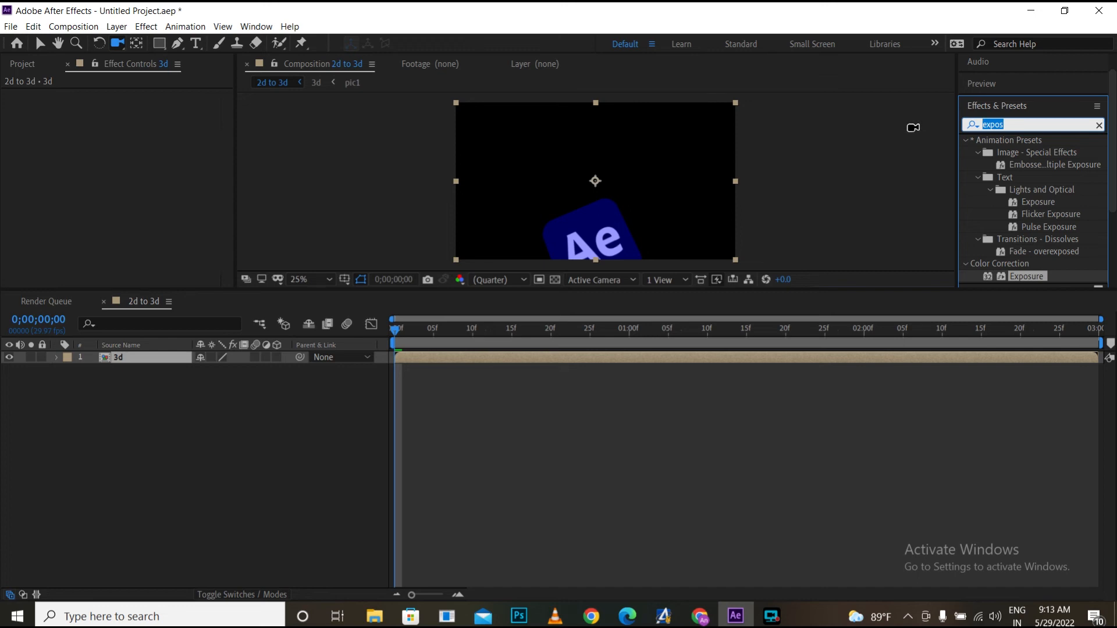
pyautogui.write('glo')
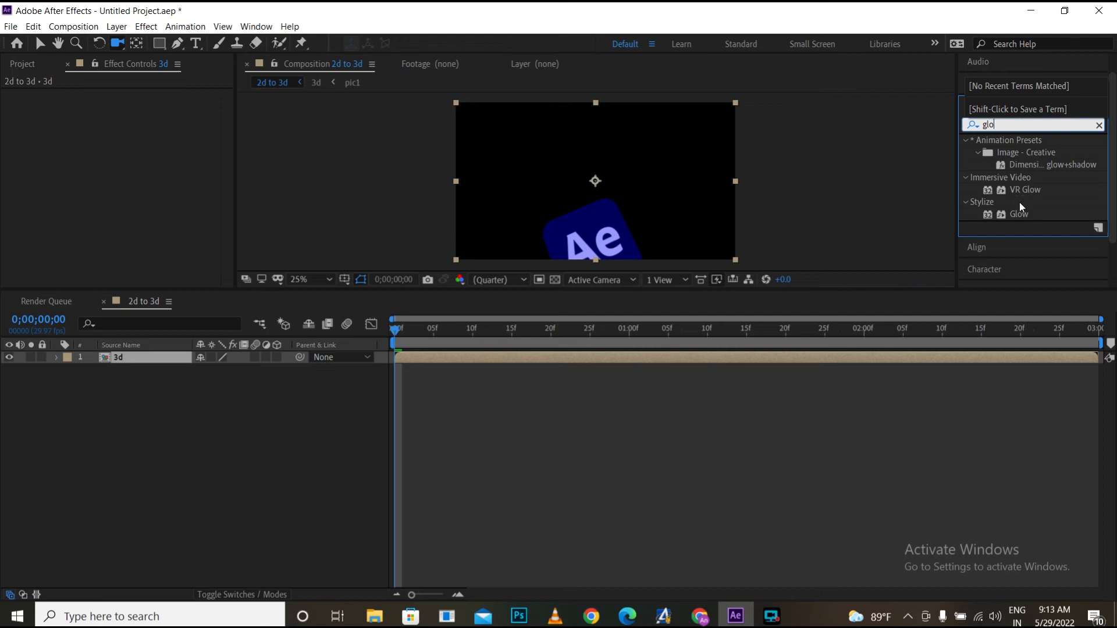
pyautogui.moveTo(1018, 213); pyautogui.dragTo(473, 354)
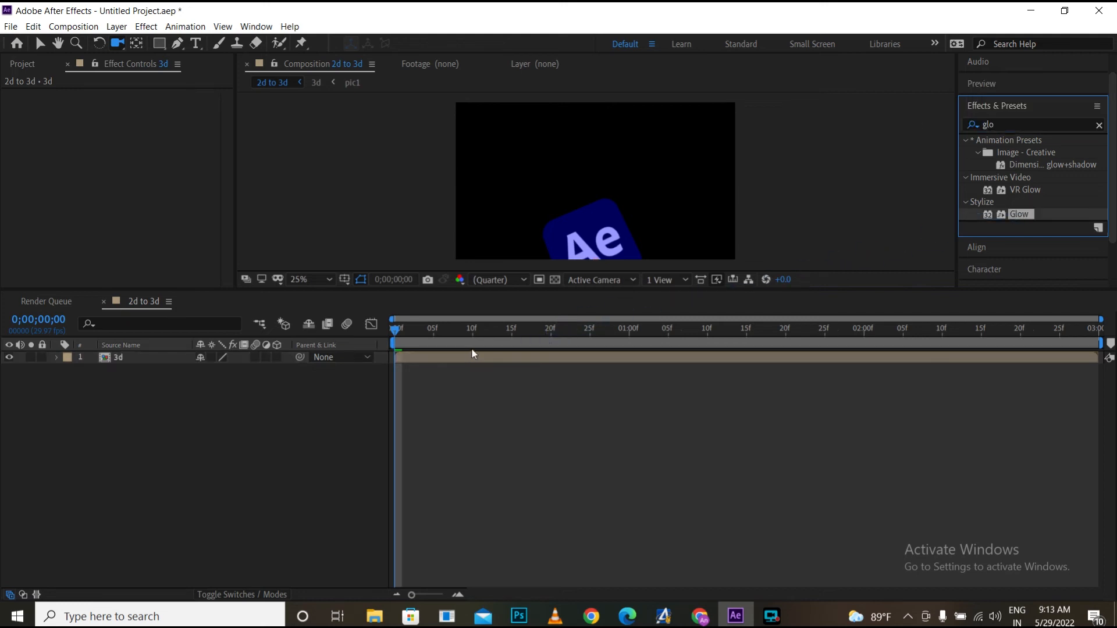
pyautogui.click(170, 360)
pyautogui.press('v')
# - Set the Glow effect's Color A to red EA0505 and its Color Phase to 119°
pyautogui.scroll(-1, 177, 236)
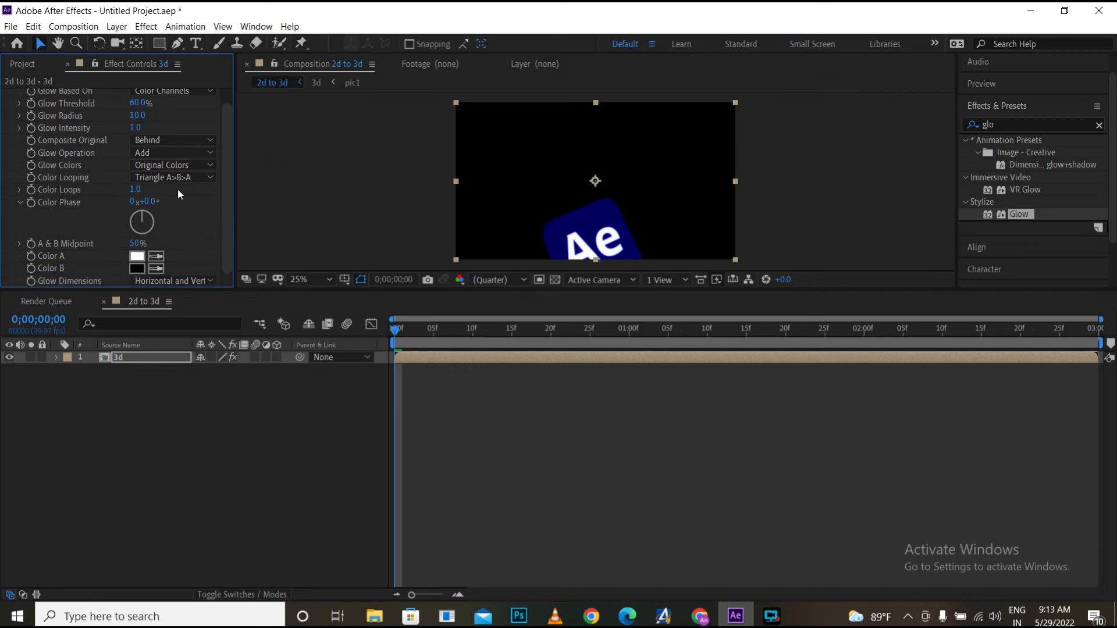
pyautogui.click(138, 259)
pyautogui.click(640, 269)
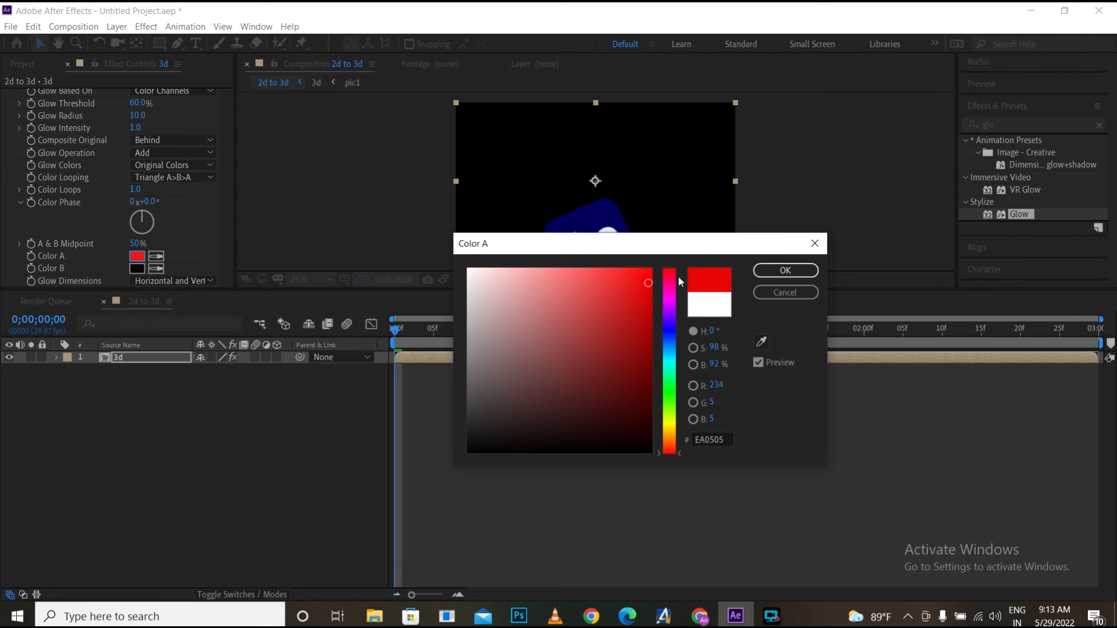
pyautogui.click(769, 271)
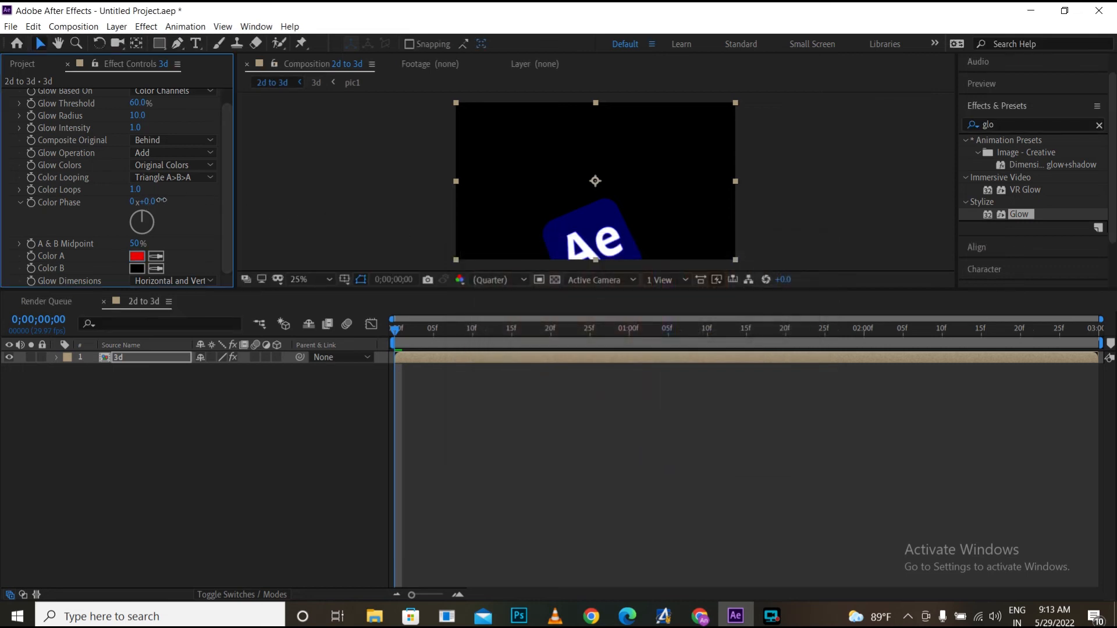
pyautogui.scroll(-2, 626, 184)
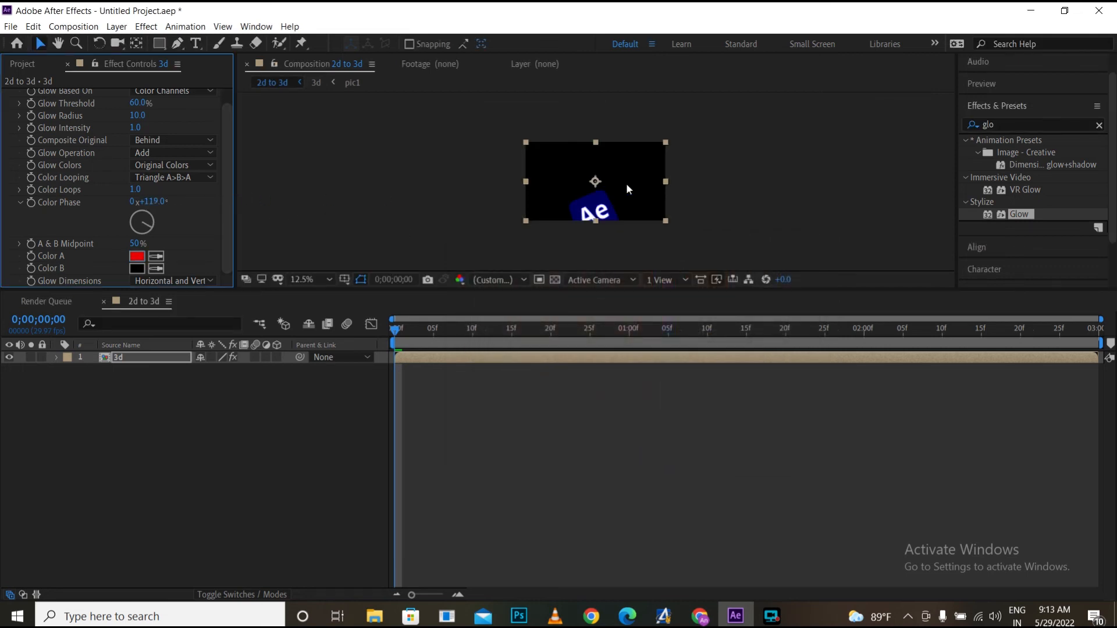
pyautogui.scroll(2, 623, 184)
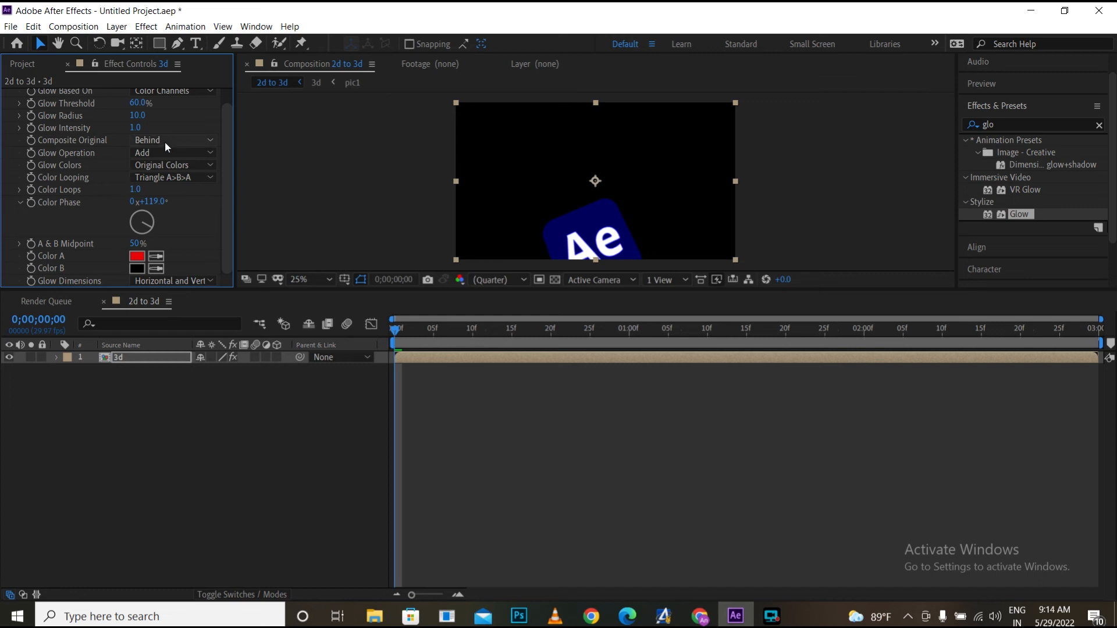
# - Set the Glow Threshold to 29% and the Glow Radius to 85, and preview the glowing logo animation
pyautogui.scroll(1, 165, 107)
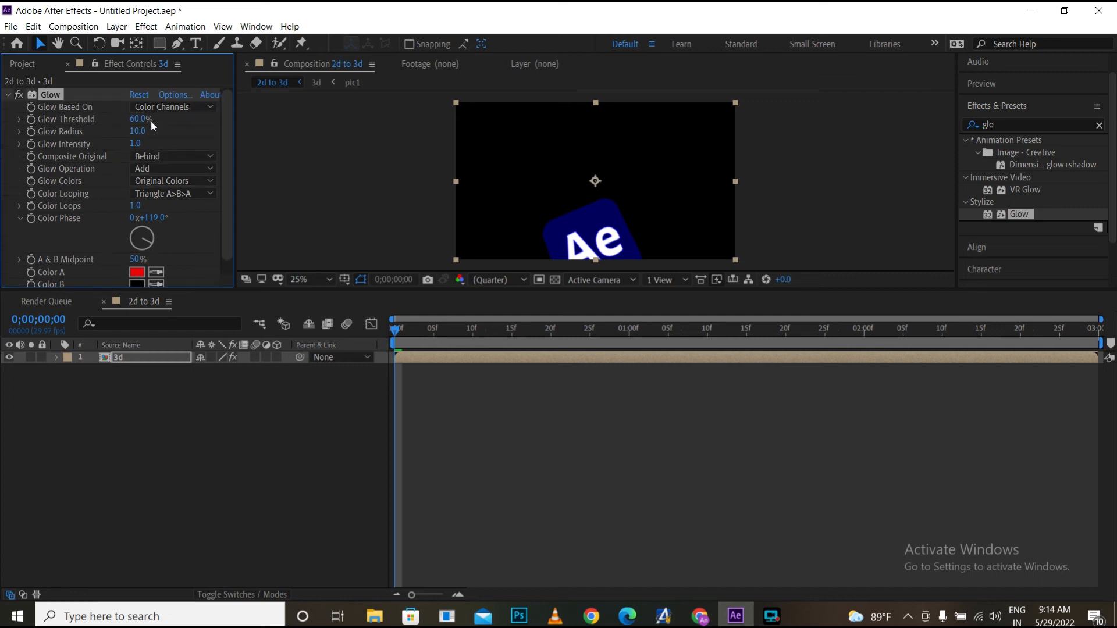
pyautogui.moveTo(136, 118); pyautogui.dragTo(86, 120)
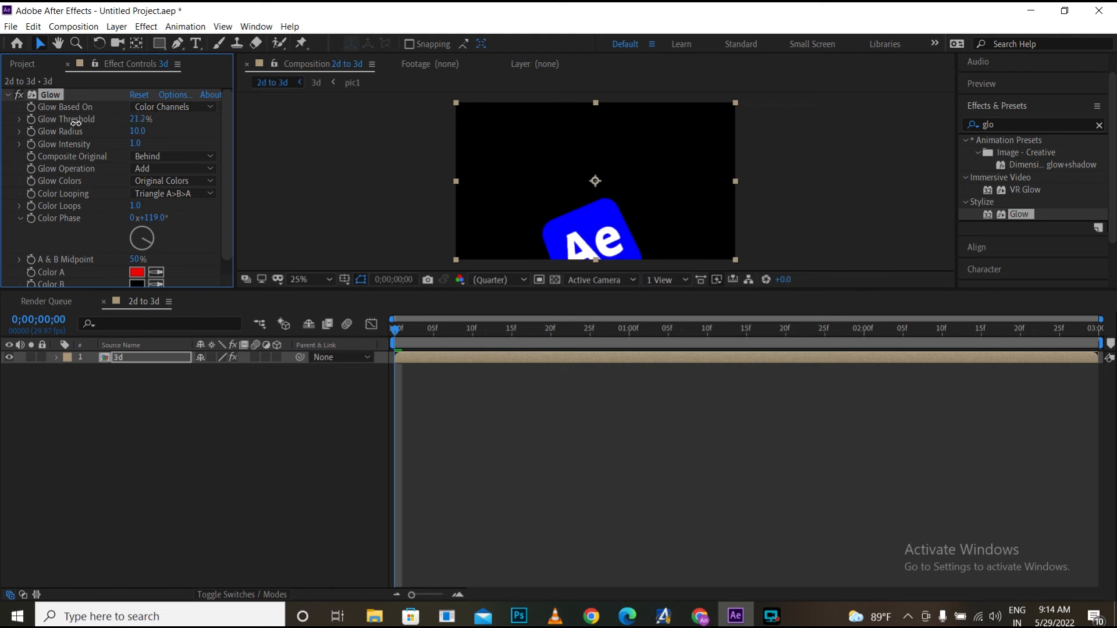
pyautogui.moveTo(138, 131)
pyautogui.mouseDown()
pyautogui.moveTo(205, 132)
pyautogui.moveTo(147, 131)
pyautogui.mouseUp()
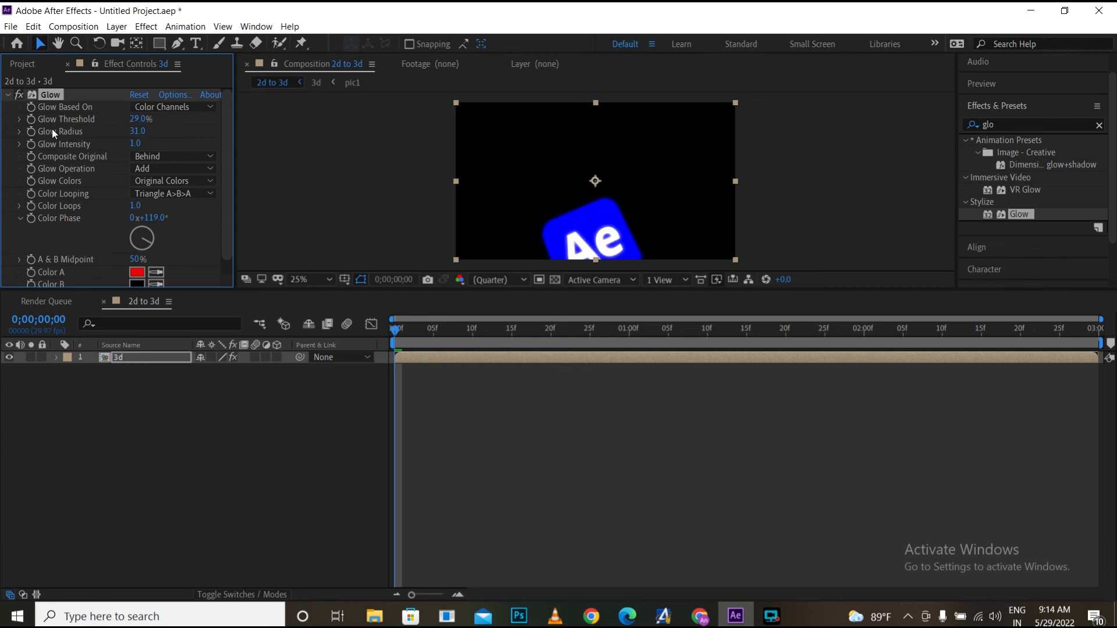
pyautogui.moveTo(143, 136); pyautogui.dragTo(179, 131)
pyautogui.press('space')
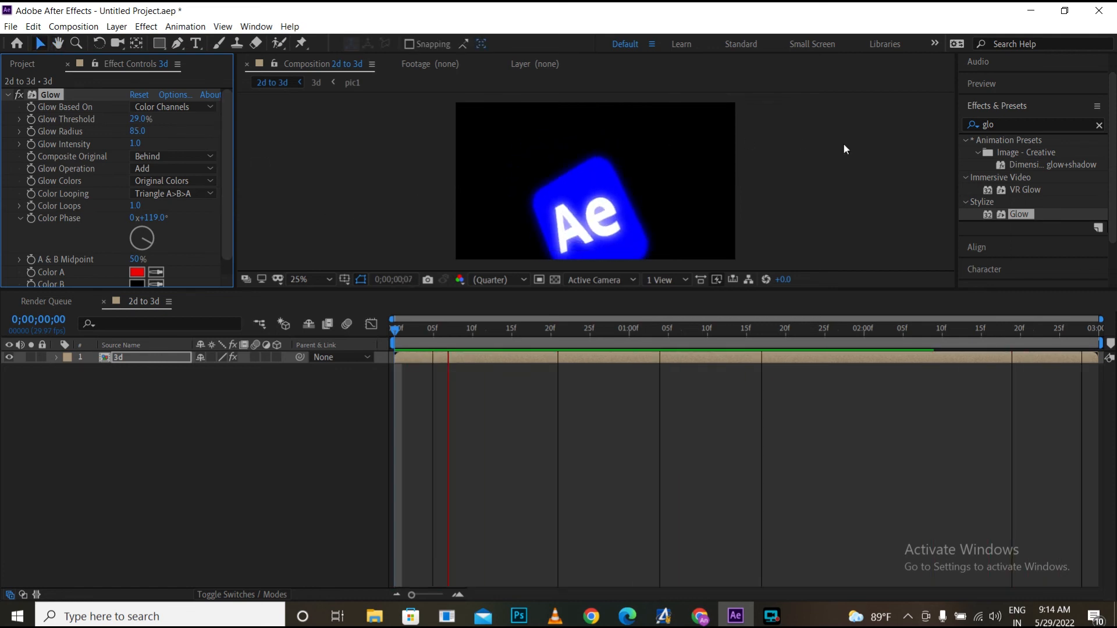
# - Set the Glow Intensity to 0.6, Glow Radius to 183 and Glow Threshold to 37.3%, and replay the animation from the start
pyautogui.moveTo(137, 142); pyautogui.dragTo(141, 138)
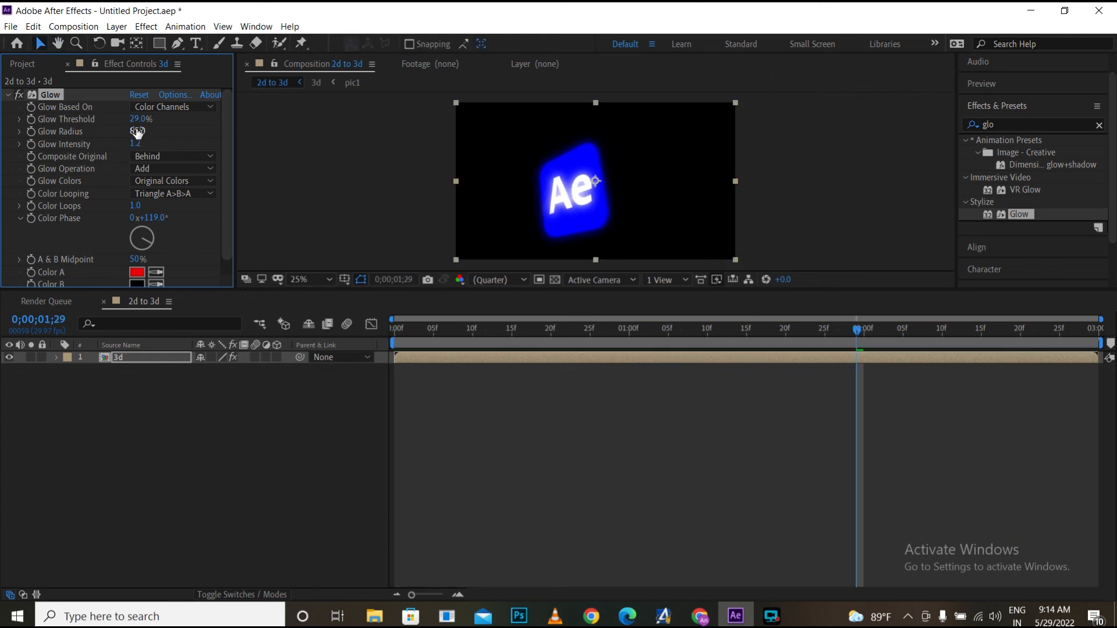
pyautogui.moveTo(136, 148); pyautogui.dragTo(109, 148)
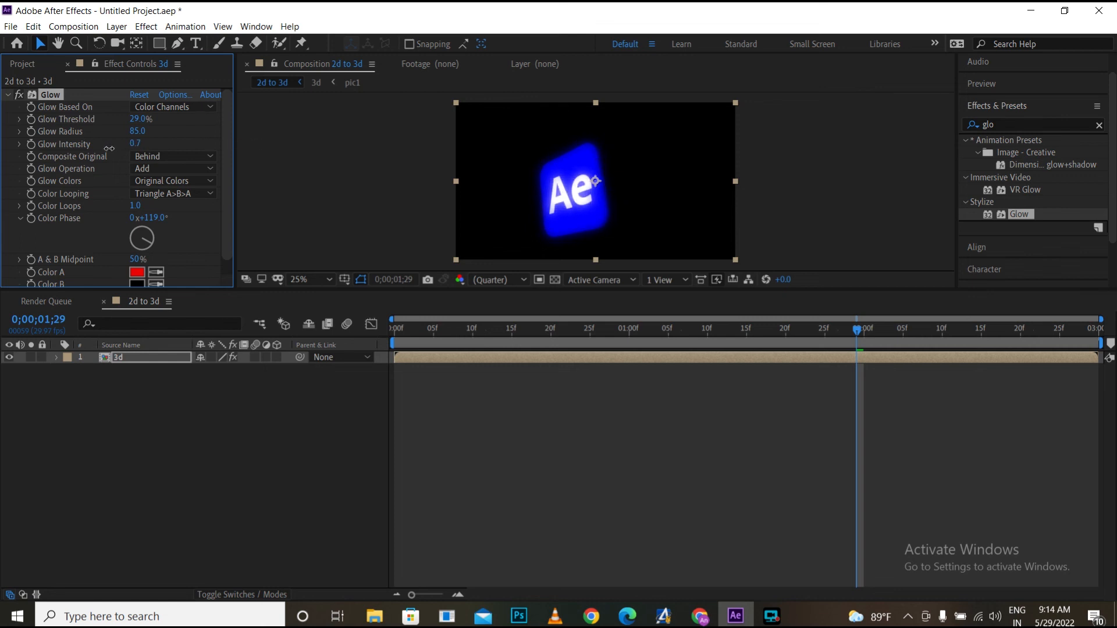
pyautogui.moveTo(135, 130); pyautogui.dragTo(224, 143)
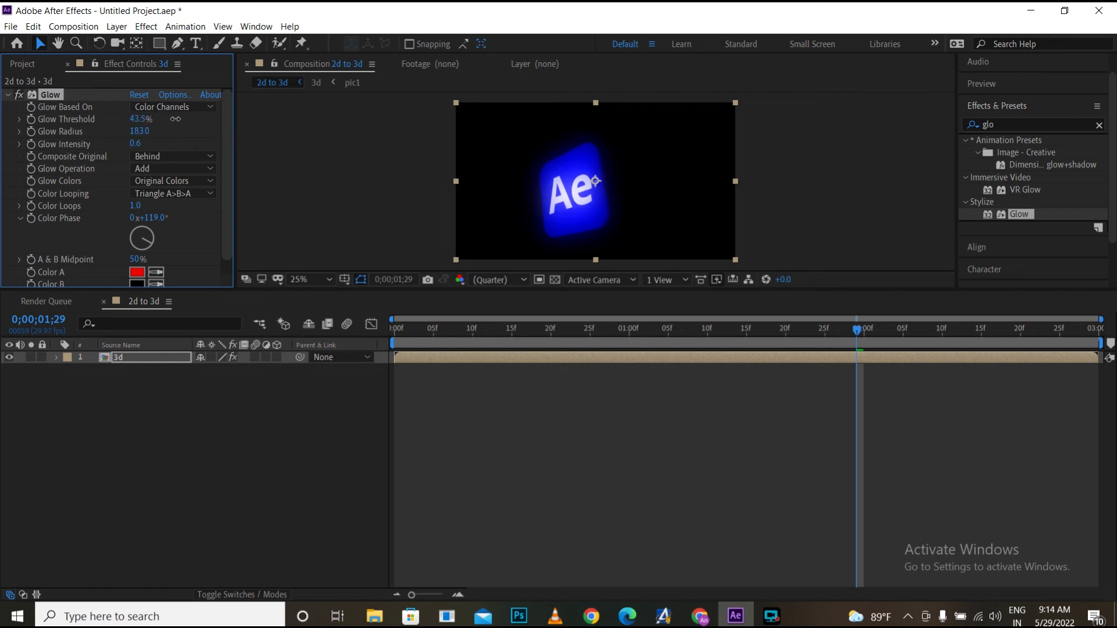
pyautogui.moveTo(170, 118); pyautogui.dragTo(150, 128)
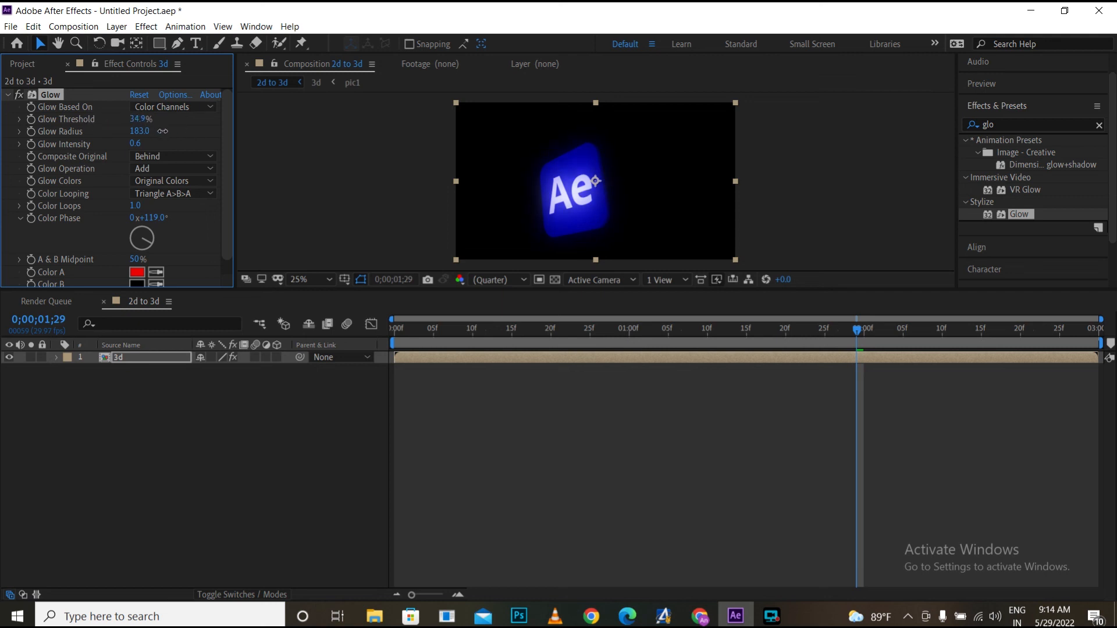
pyautogui.moveTo(862, 333); pyautogui.dragTo(68, 327)
pyautogui.press('space')
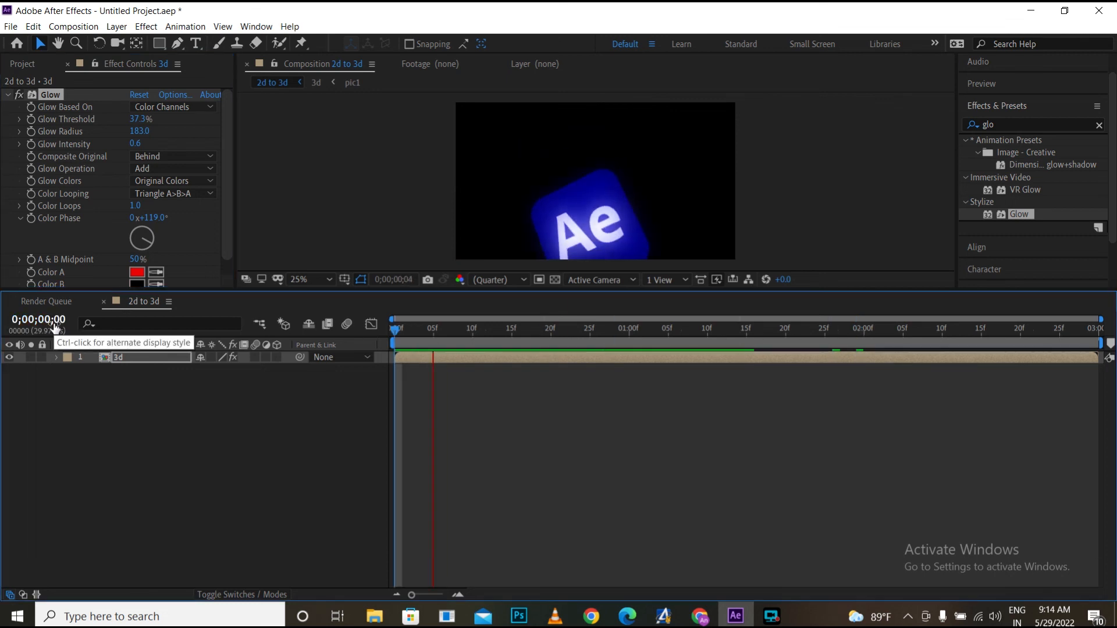